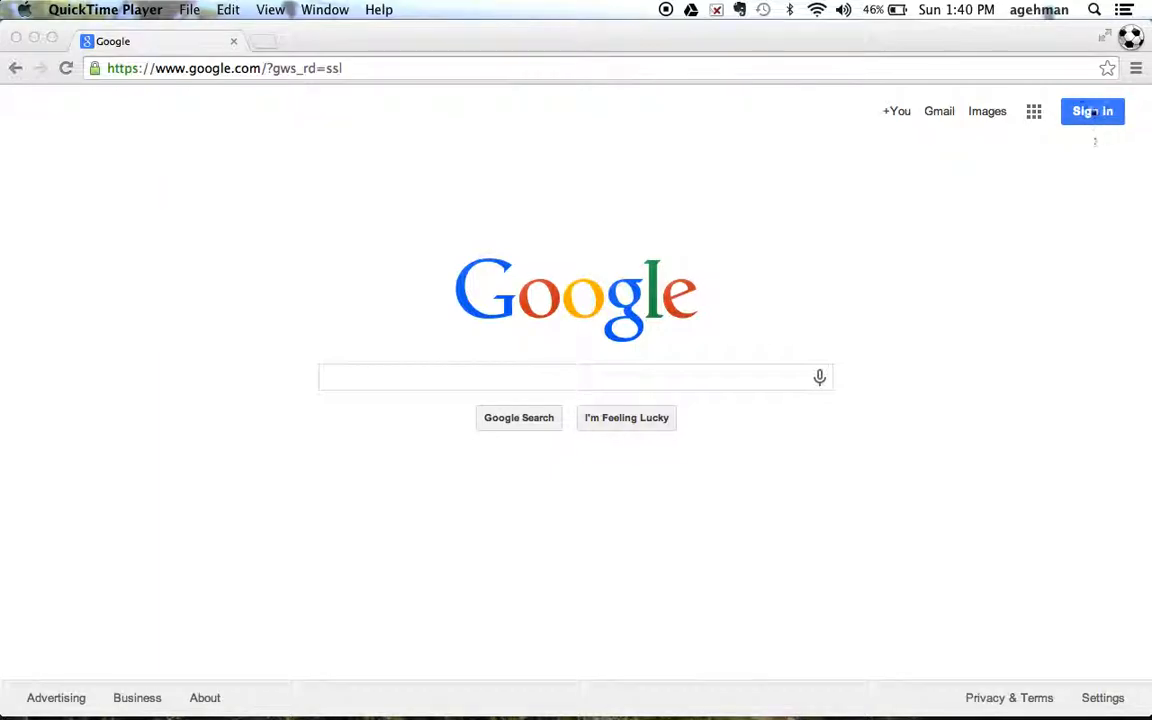
Sign in to Google with the school account, using the saved password.
{"action": "left_click", "coordinate": [1092, 112]}
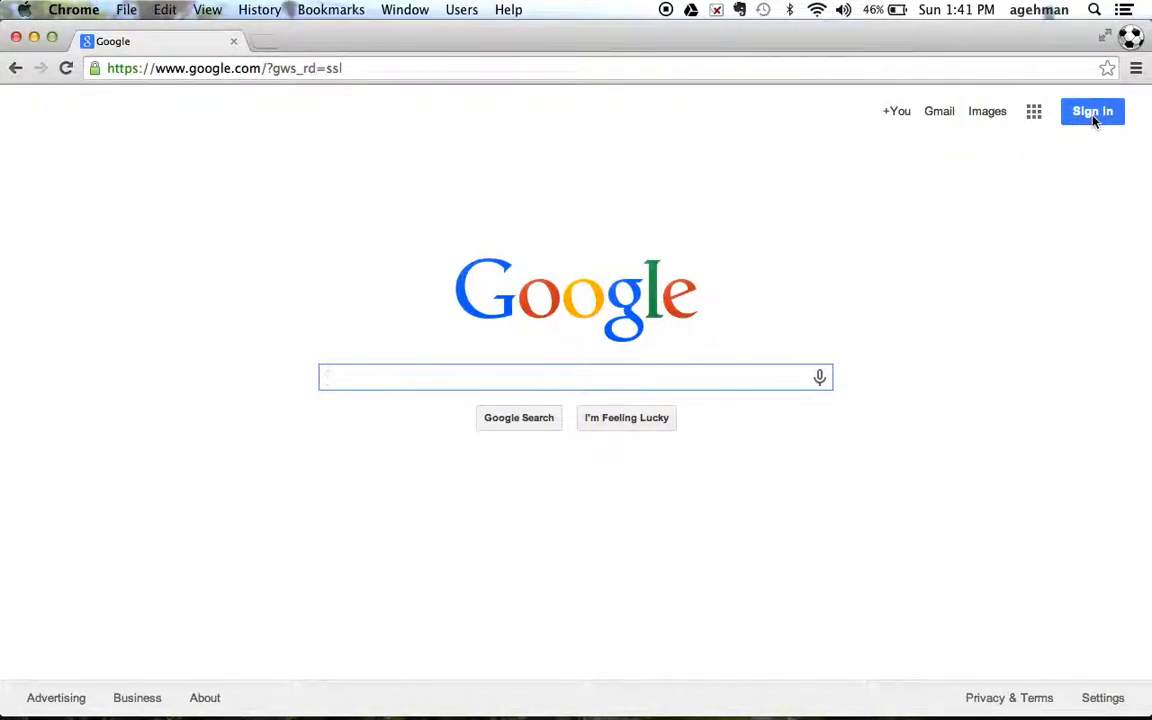
{"action": "left_click", "coordinate": [1093, 114]}
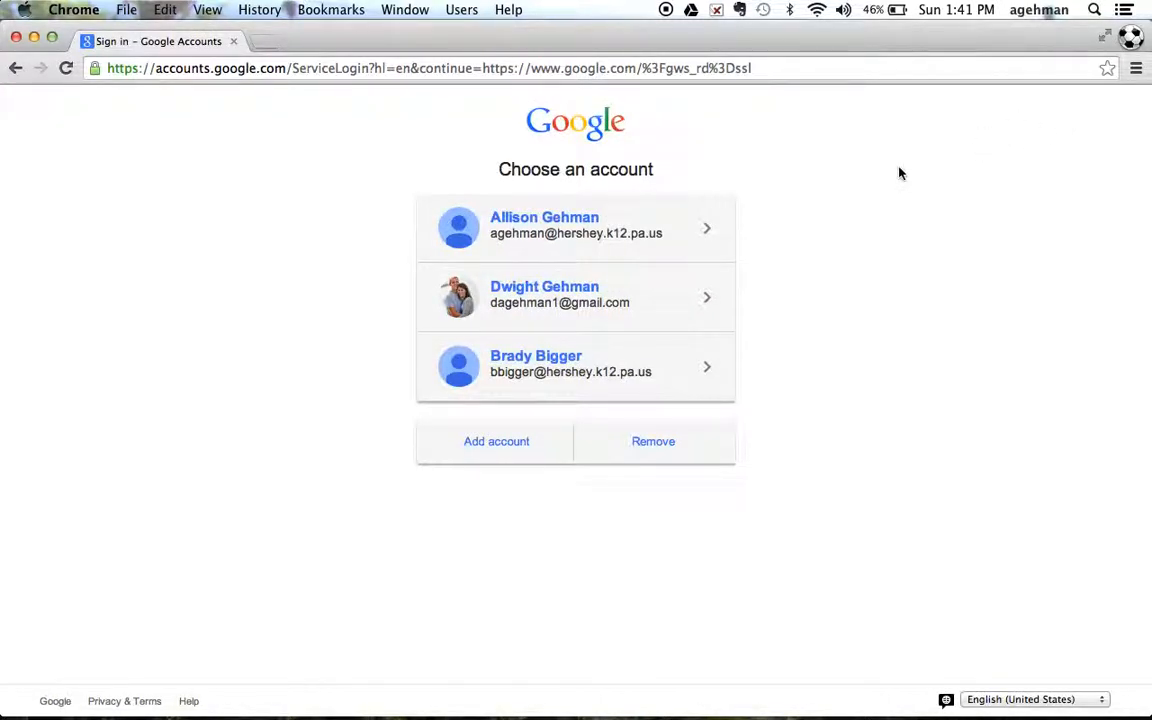
{"action": "left_click", "coordinate": [588, 233]}
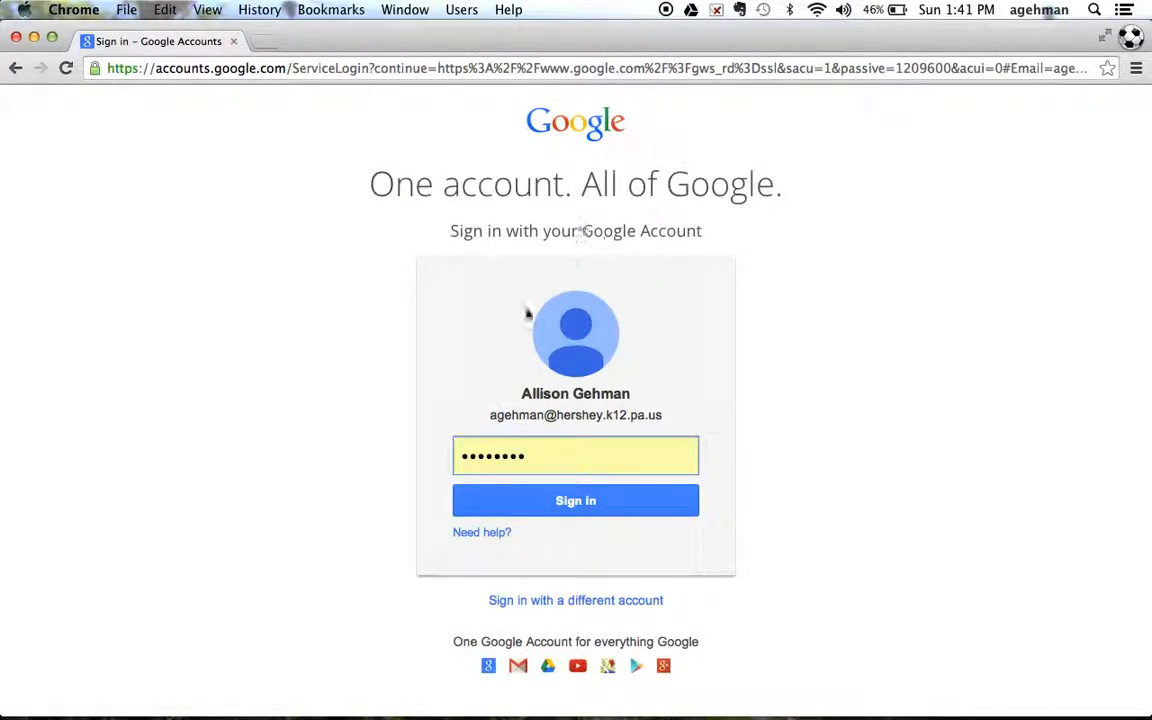
{"action": "left_click", "coordinate": [558, 498]}
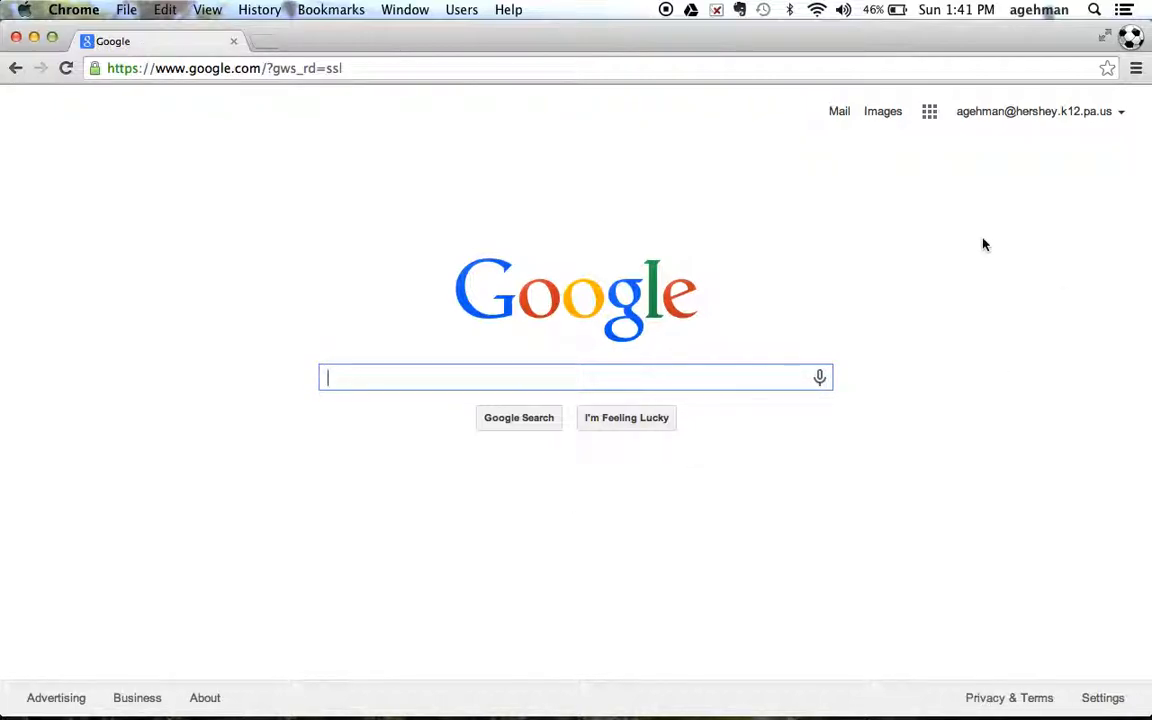
Open Google Drive and create a new blank text document.
{"action": "left_click", "coordinate": [929, 113]}
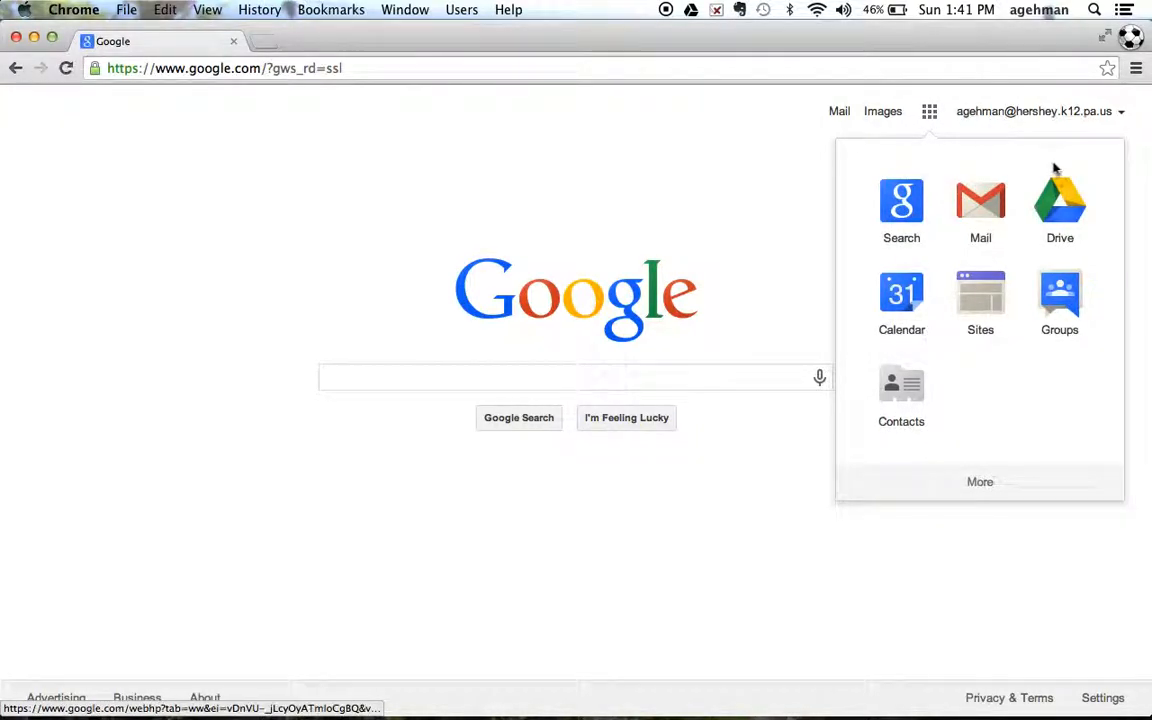
{"action": "left_click", "coordinate": [1063, 195]}
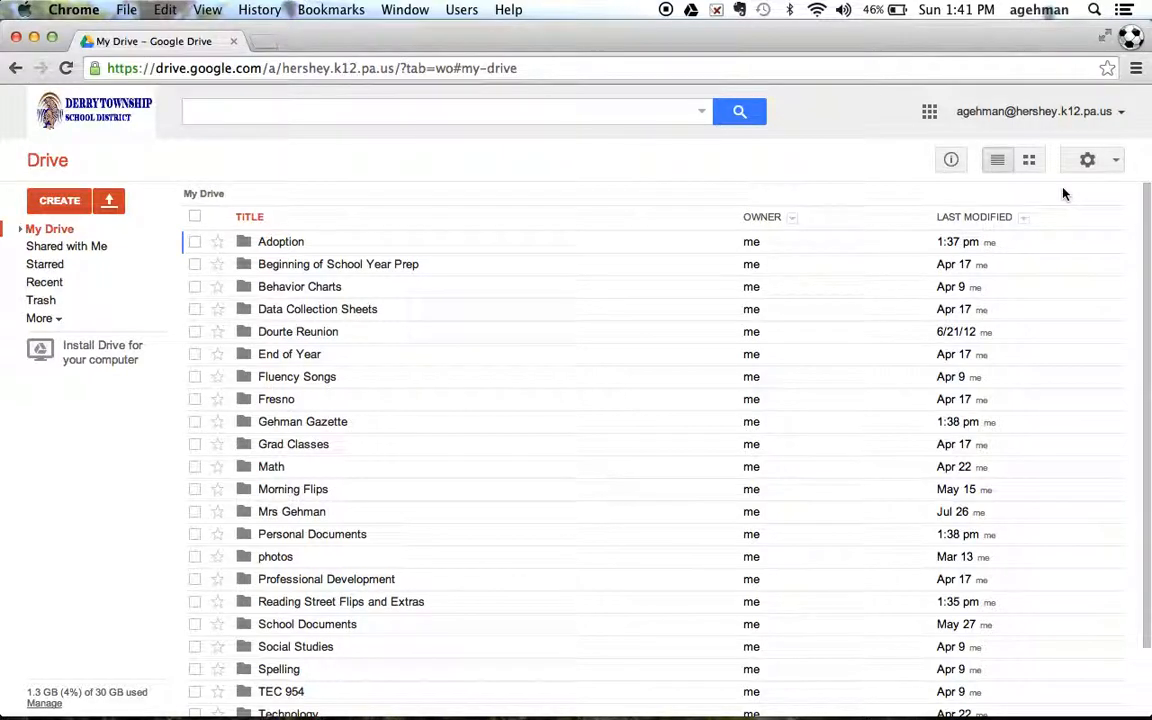
{"action": "left_click", "coordinate": [58, 202]}
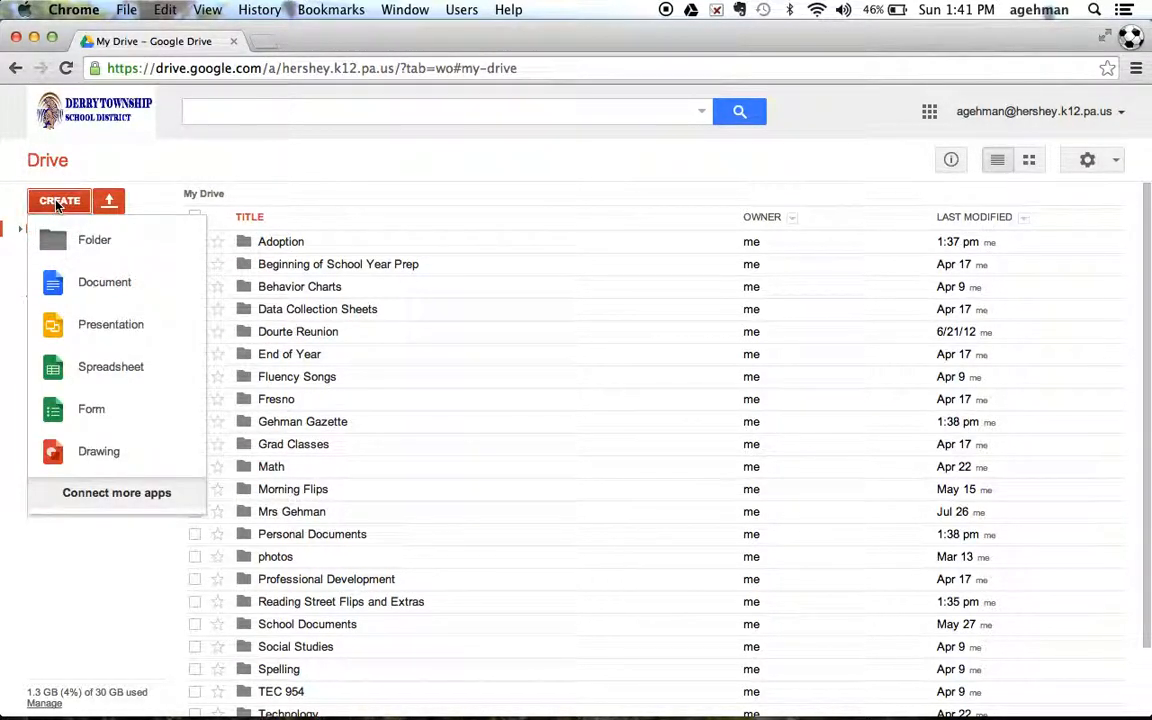
{"action": "left_click", "coordinate": [60, 284]}
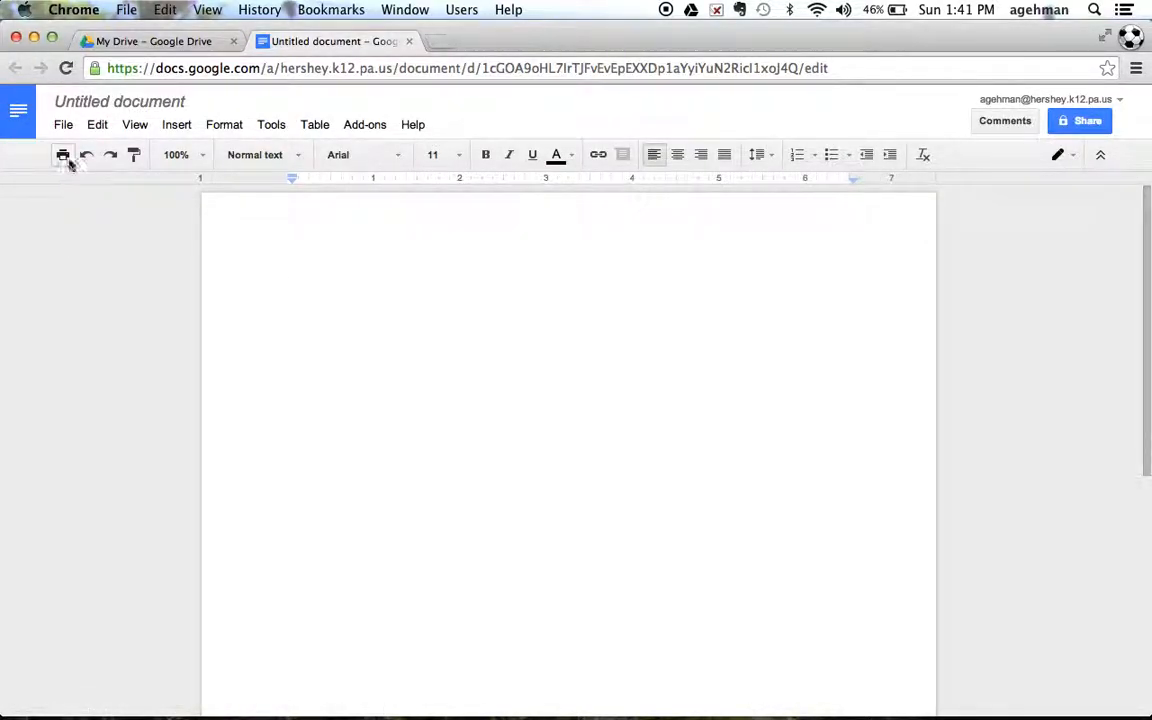
Rename the untitled document as Google Docs Intro.
{"action": "left_click", "coordinate": [107, 106]}
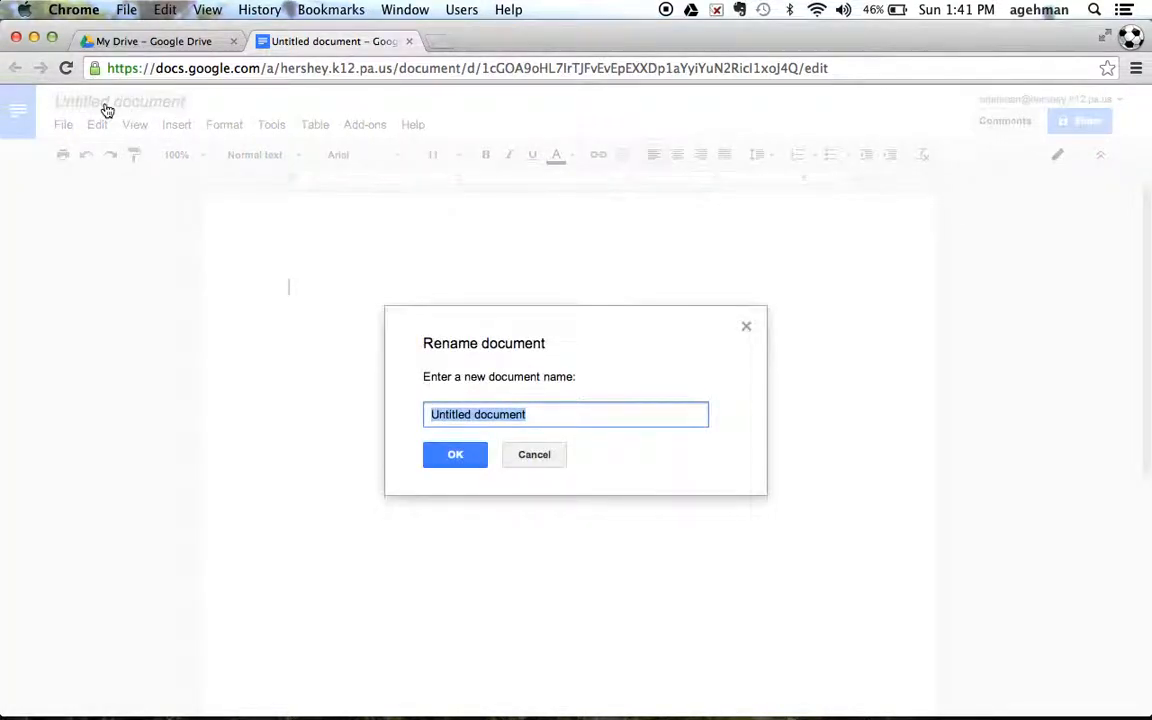
{"action": "type", "text": "Google "}
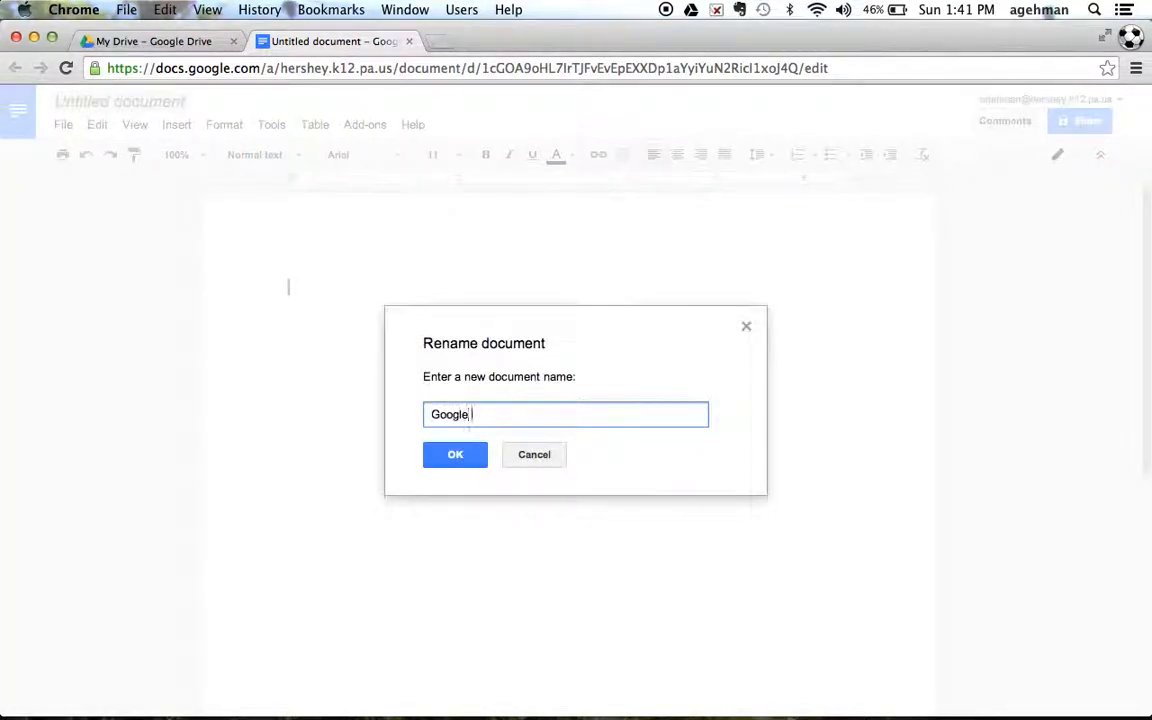
{"action": "type", "text": "Docs Intro"}
{"action": "left_click", "coordinate": [447, 456]}
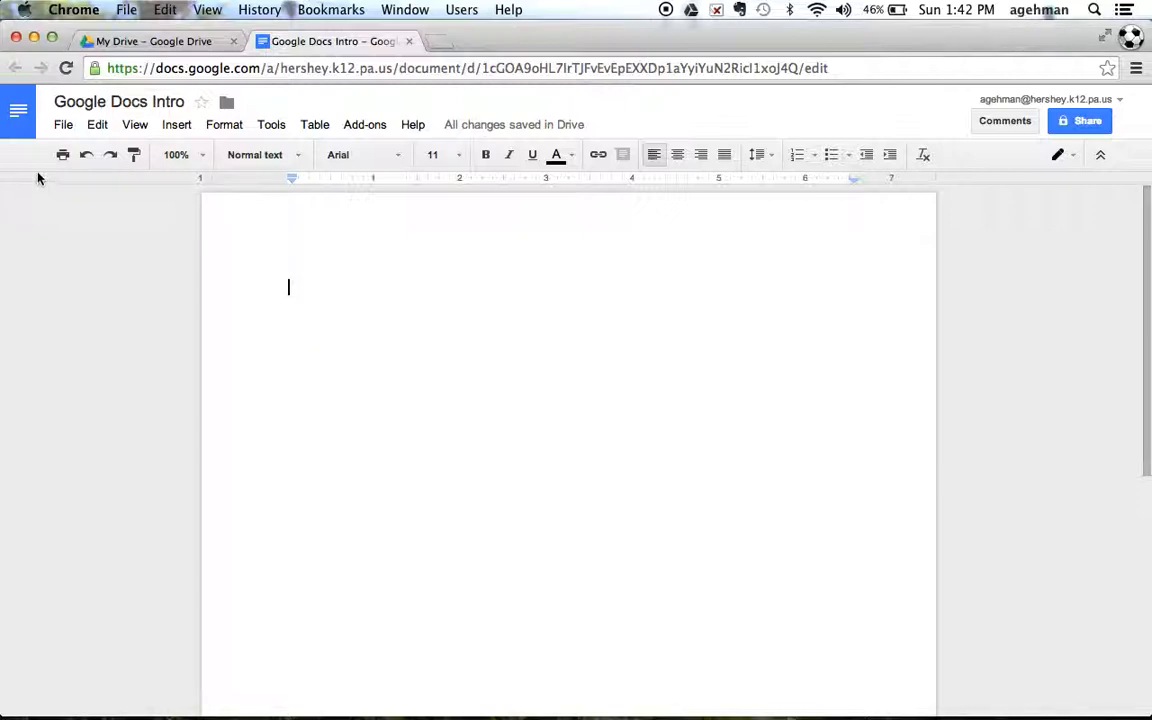
Go to the Docs home page and look through the recent documents.
{"action": "left_click", "coordinate": [20, 118]}
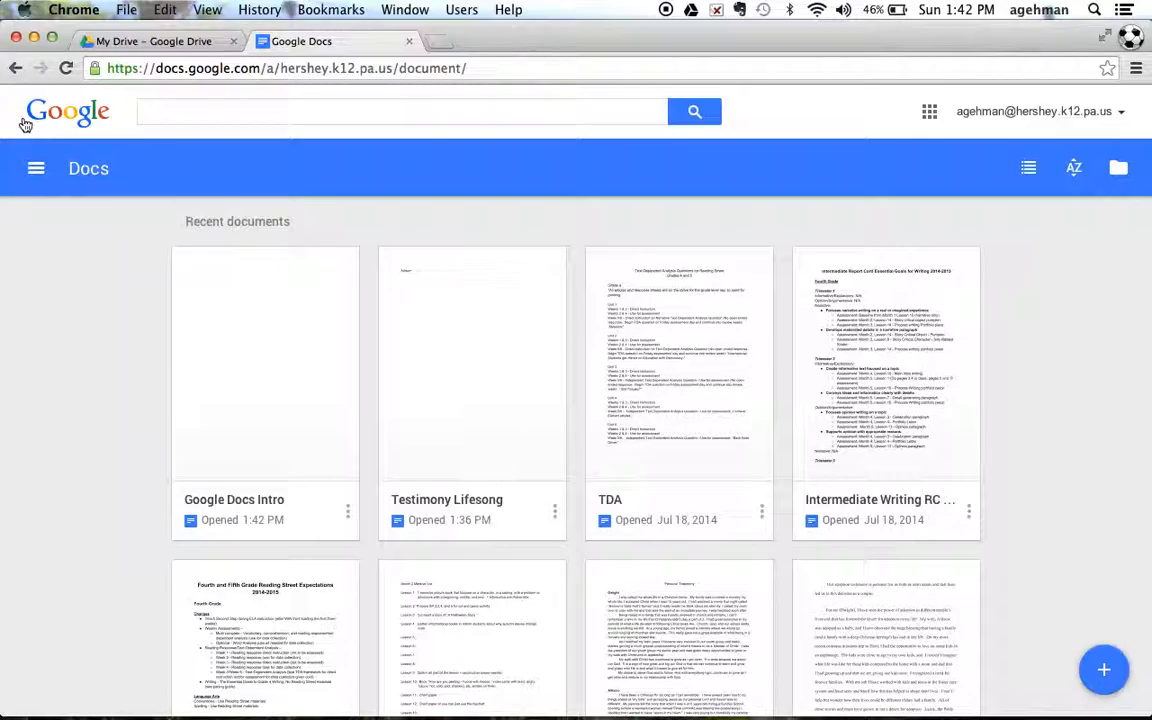
{"action": "scroll", "coordinate": [127, 272], "scroll_direction": "down", "scroll_amount": 3}
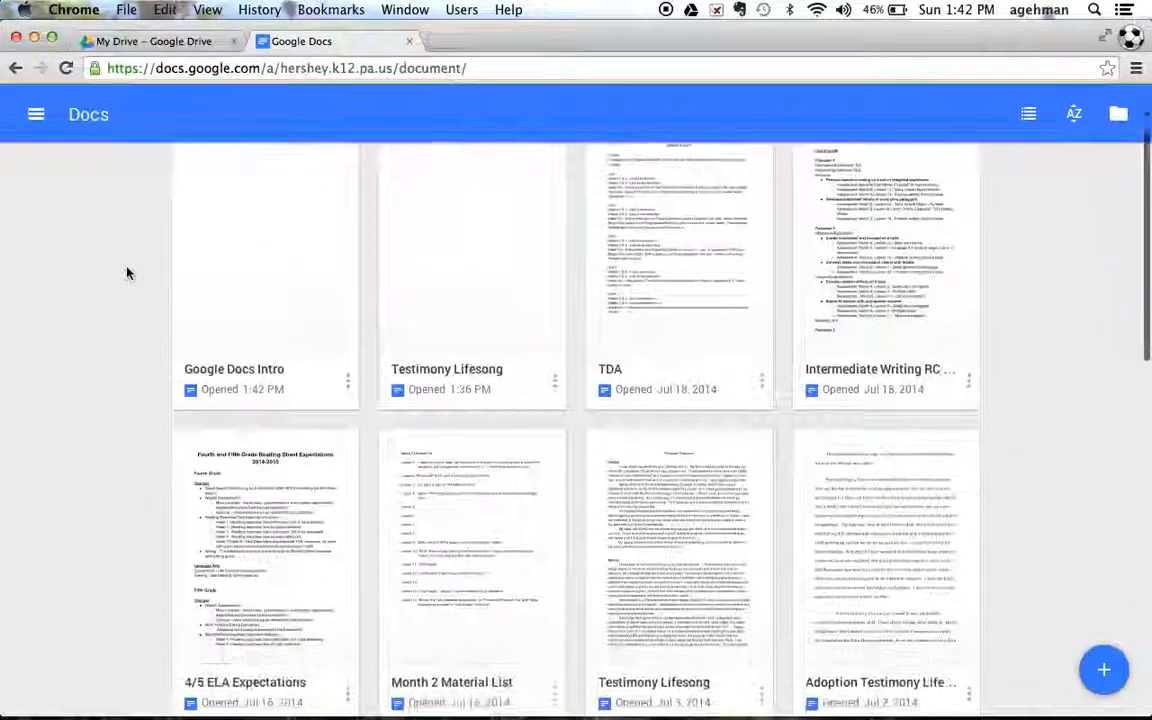
{"action": "scroll", "coordinate": [127, 272], "scroll_direction": "down", "scroll_amount": 5}
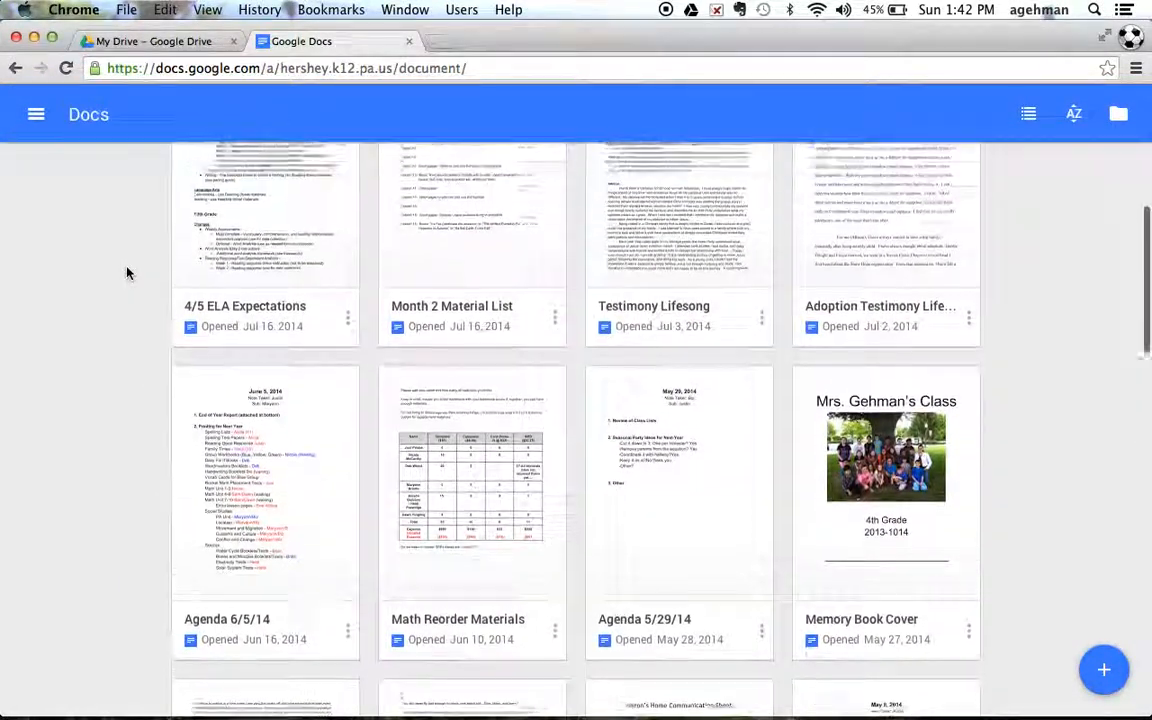
{"action": "scroll", "coordinate": [127, 272], "scroll_direction": "up", "scroll_amount": 7}
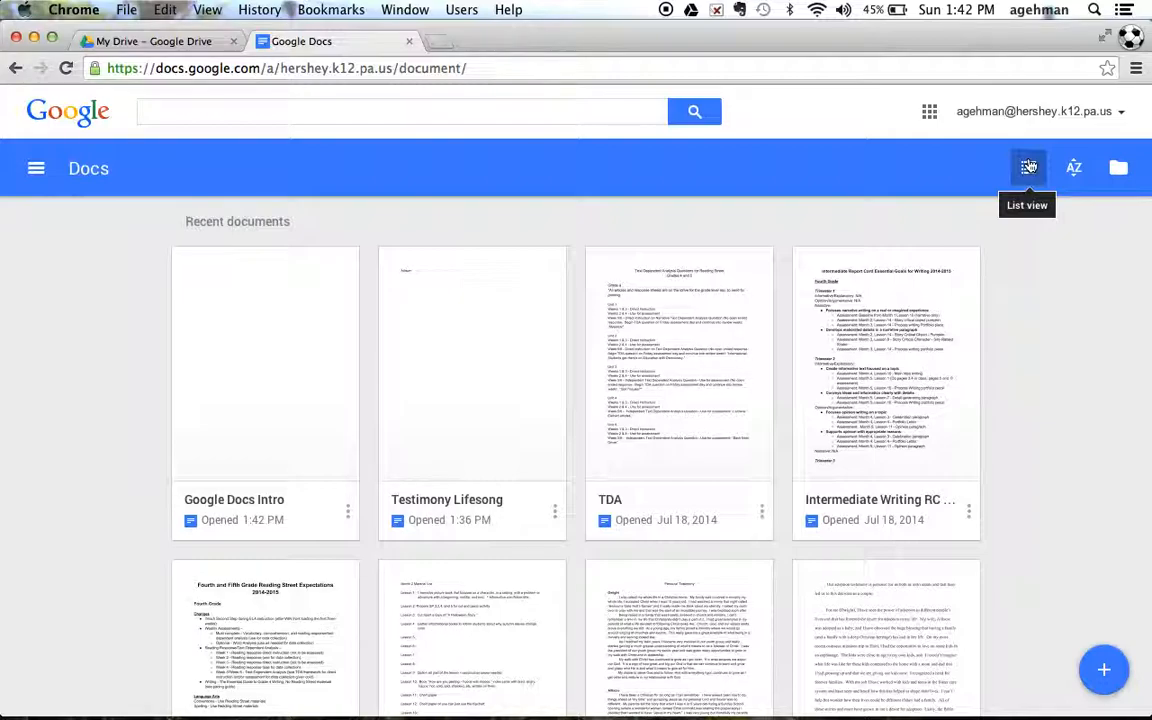
Show the recent documents in list view and check the sort options and the file picker, leaving both unchanged.
{"action": "left_click", "coordinate": [1029, 167]}
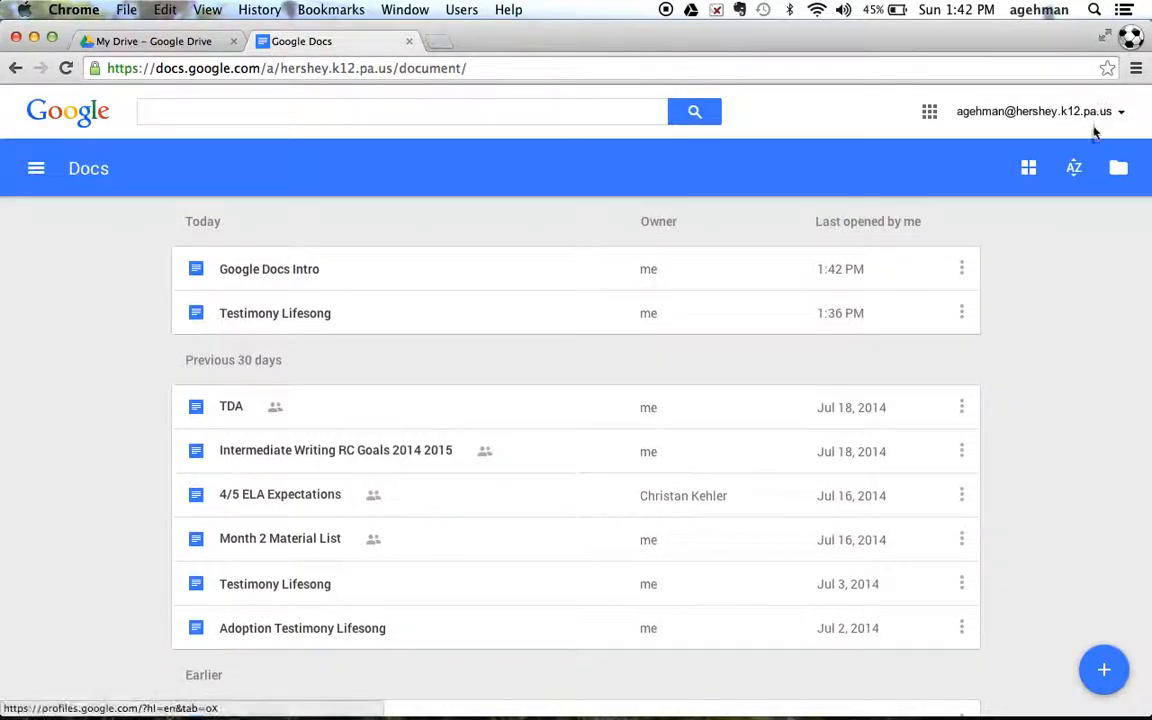
{"action": "left_click", "coordinate": [1075, 168]}
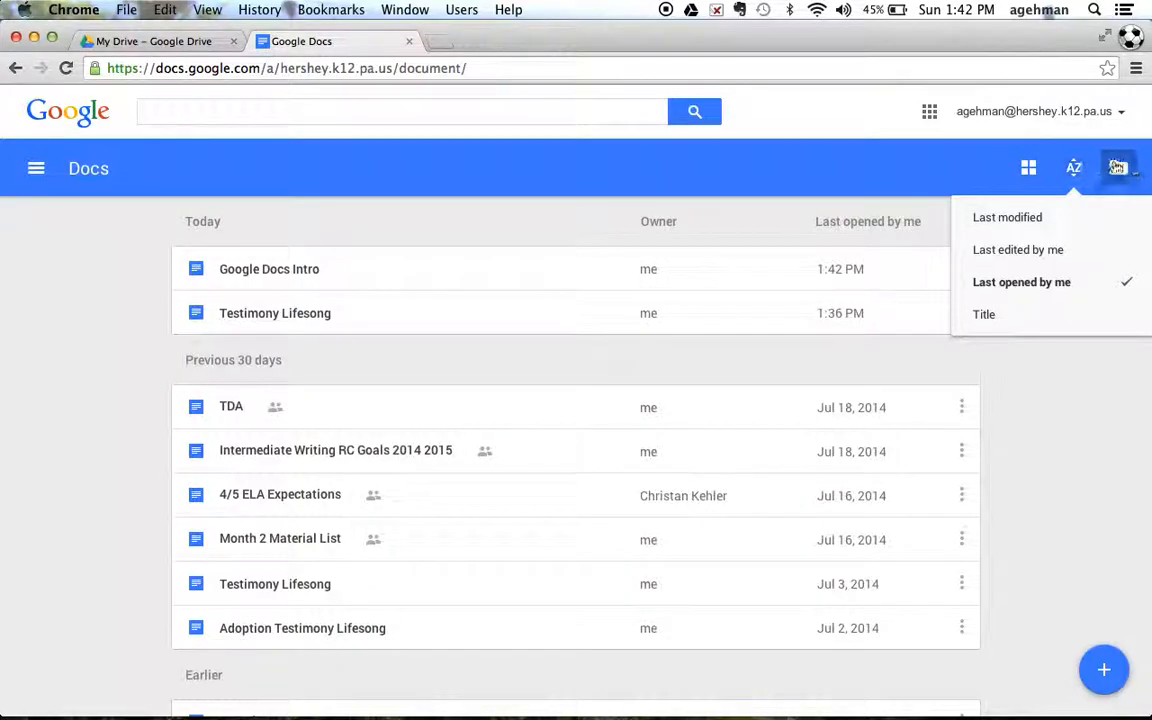
{"action": "left_click", "coordinate": [1121, 169]}
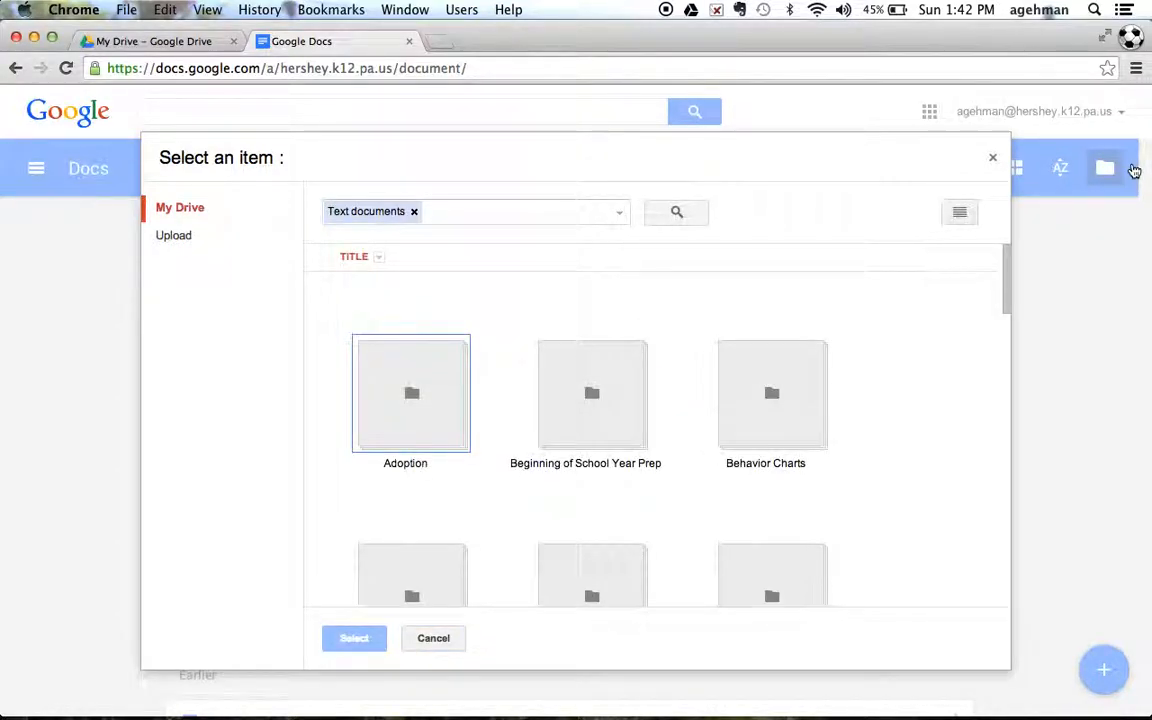
{"action": "left_click", "coordinate": [425, 640]}
Return to Google Drive and open the sharing settings of the Google Docs Intro document.
{"action": "left_click", "coordinate": [38, 170]}
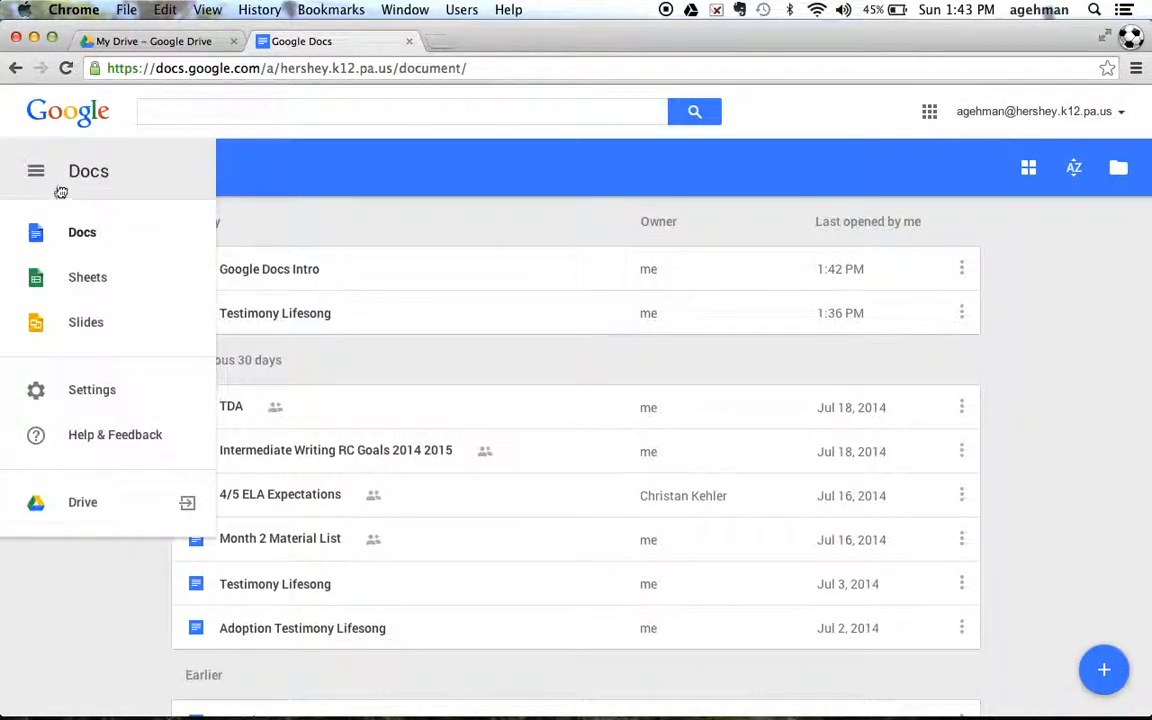
{"action": "left_click", "coordinate": [82, 502]}
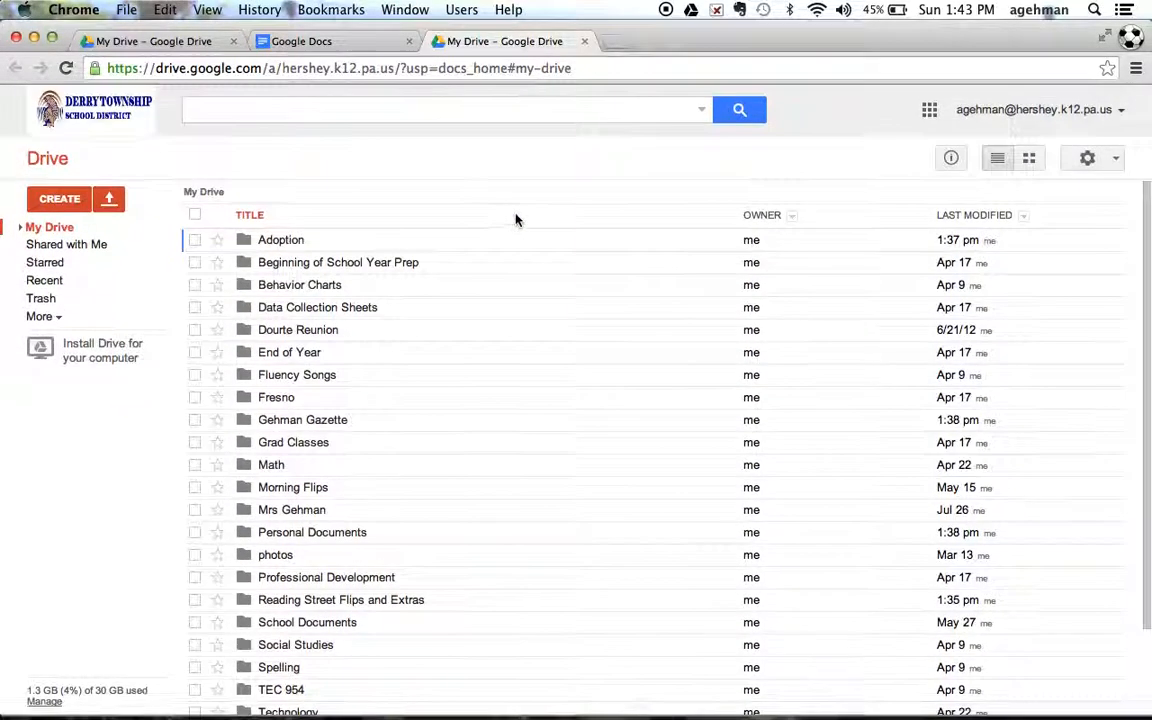
{"action": "scroll", "coordinate": [500, 333], "scroll_direction": "down", "scroll_amount": 3}
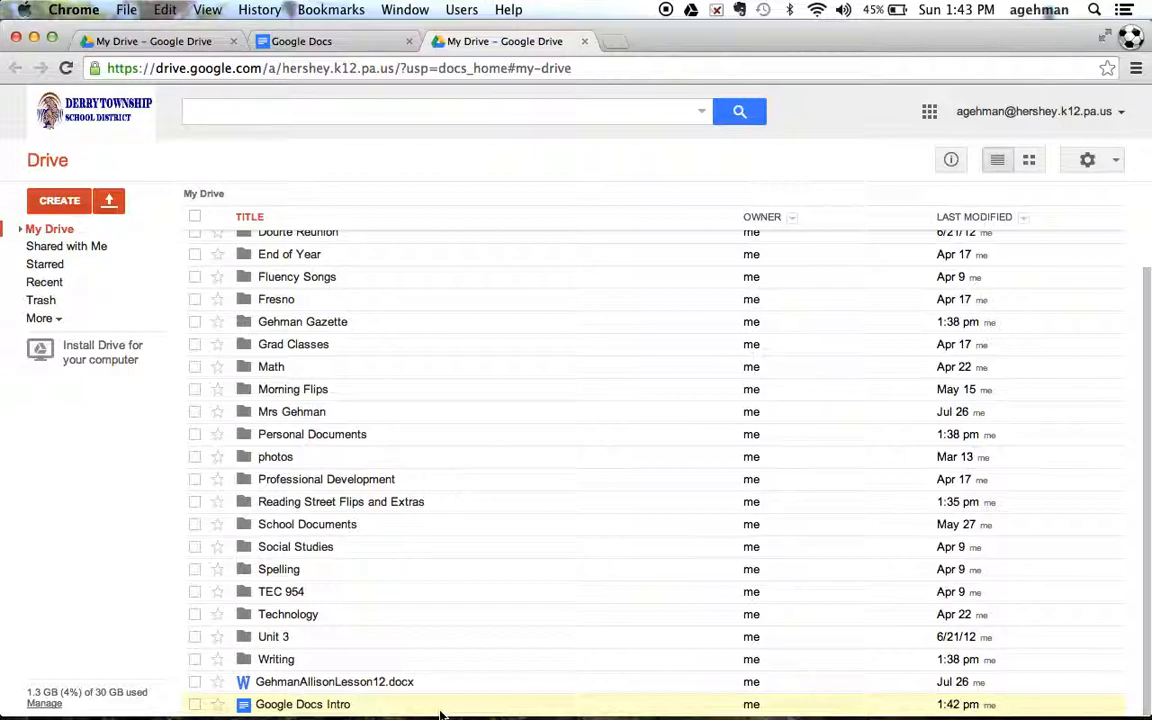
{"action": "left_click", "coordinate": [195, 705]}
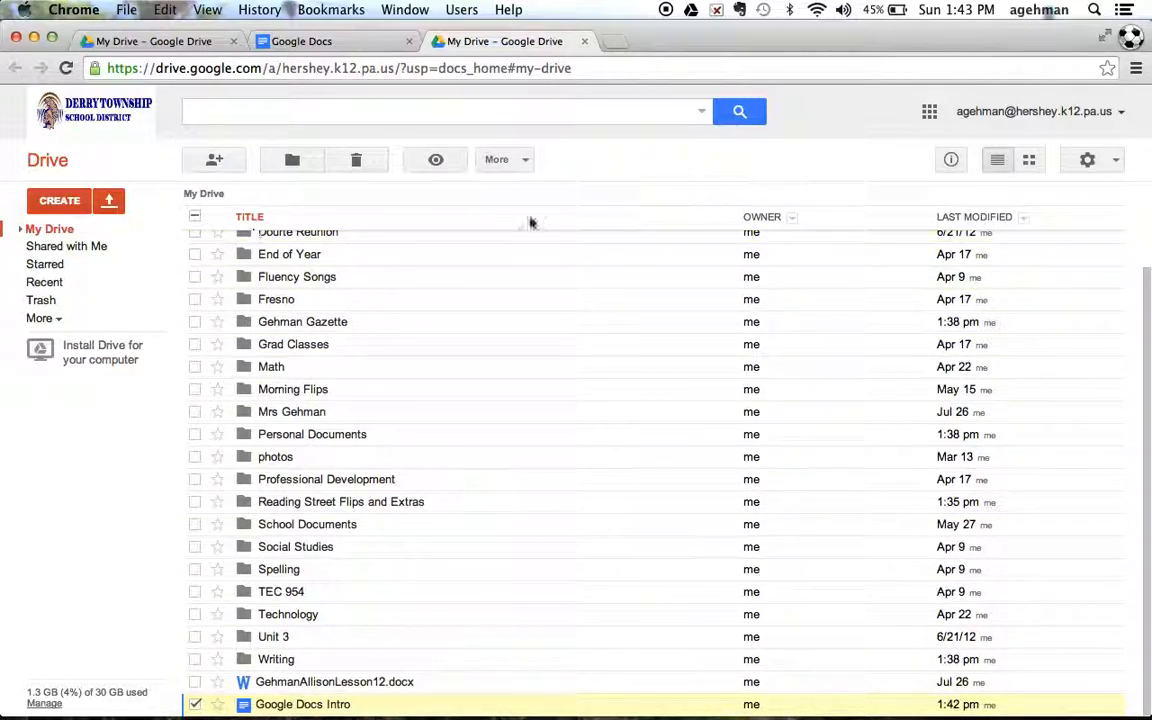
{"action": "left_click", "coordinate": [196, 158]}
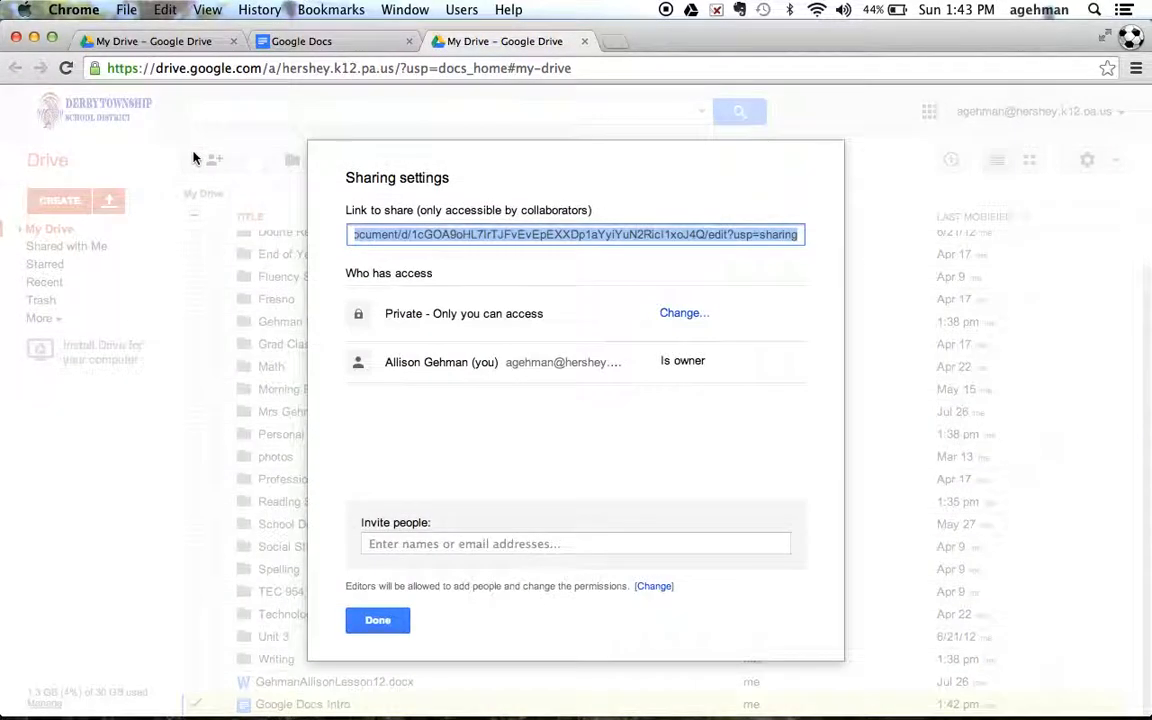
Add the school colleague's suggested e-mail address as an invitee and set the invitation's permission to Can comment.
{"action": "left_click", "coordinate": [446, 543]}
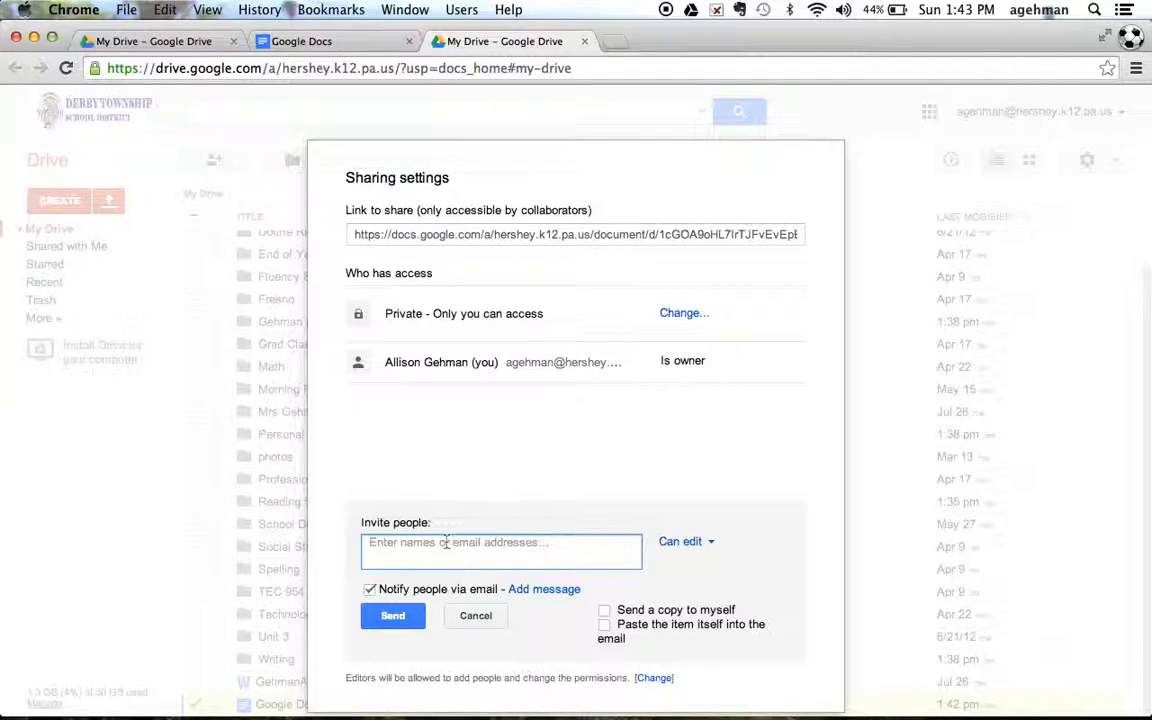
{"action": "type", "text": "b"}
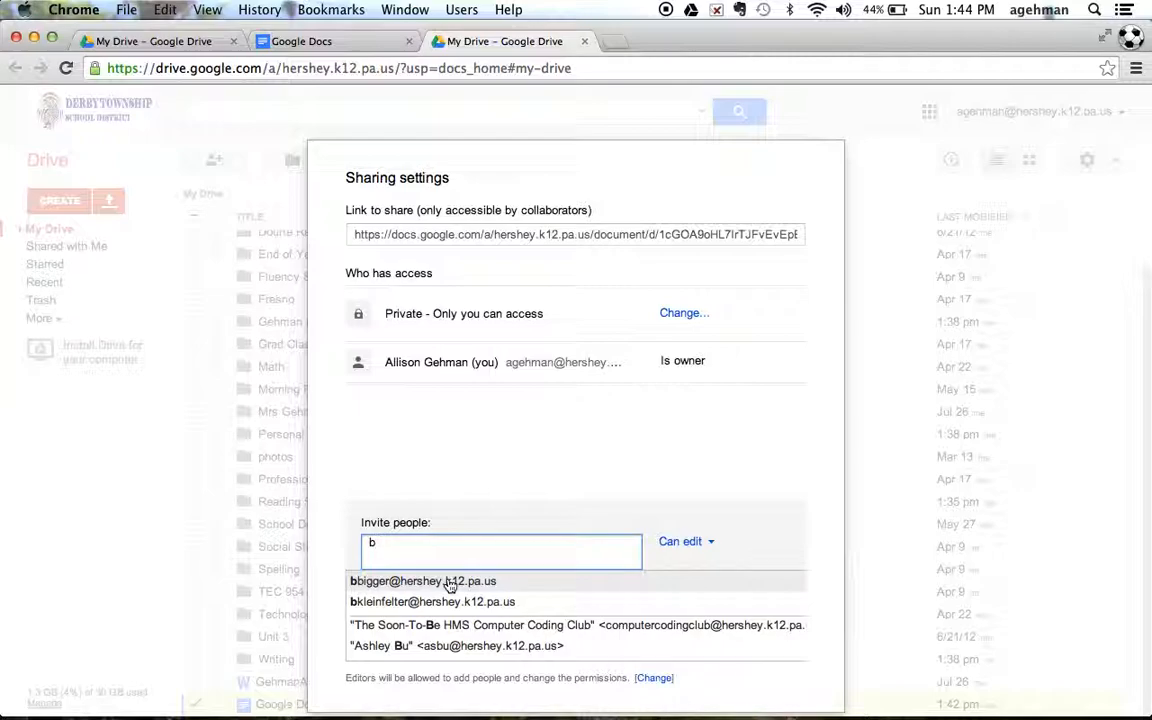
{"action": "type", "text": "bigg"}
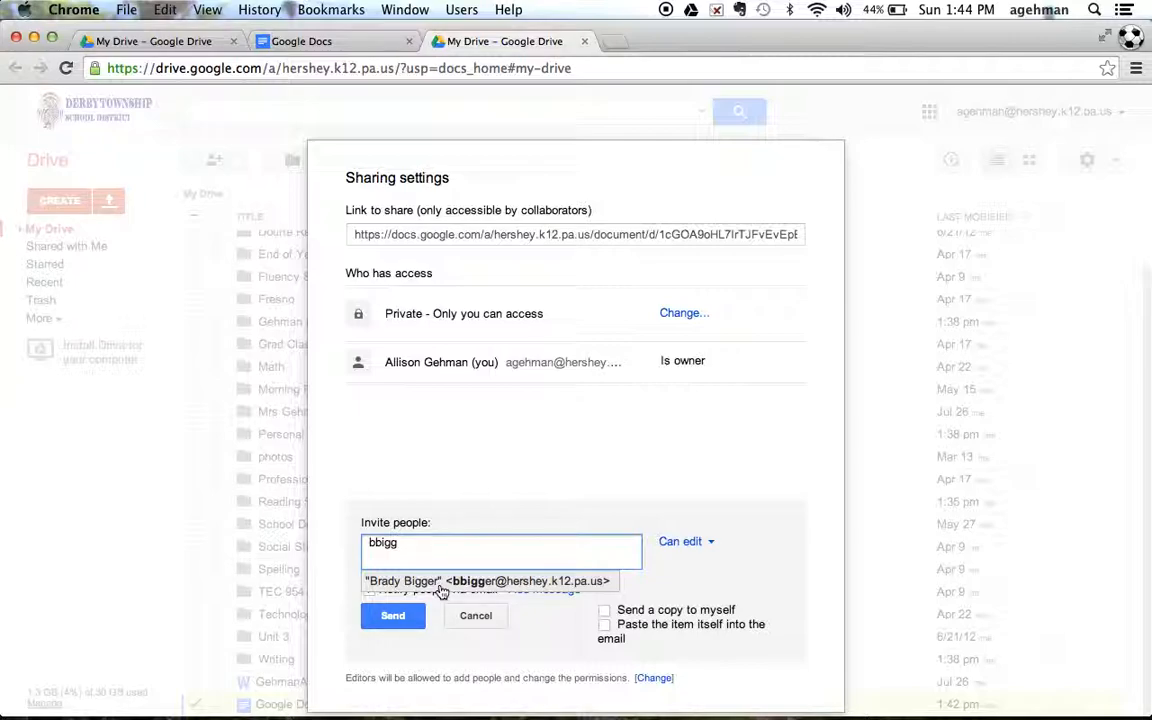
{"action": "left_click", "coordinate": [439, 586]}
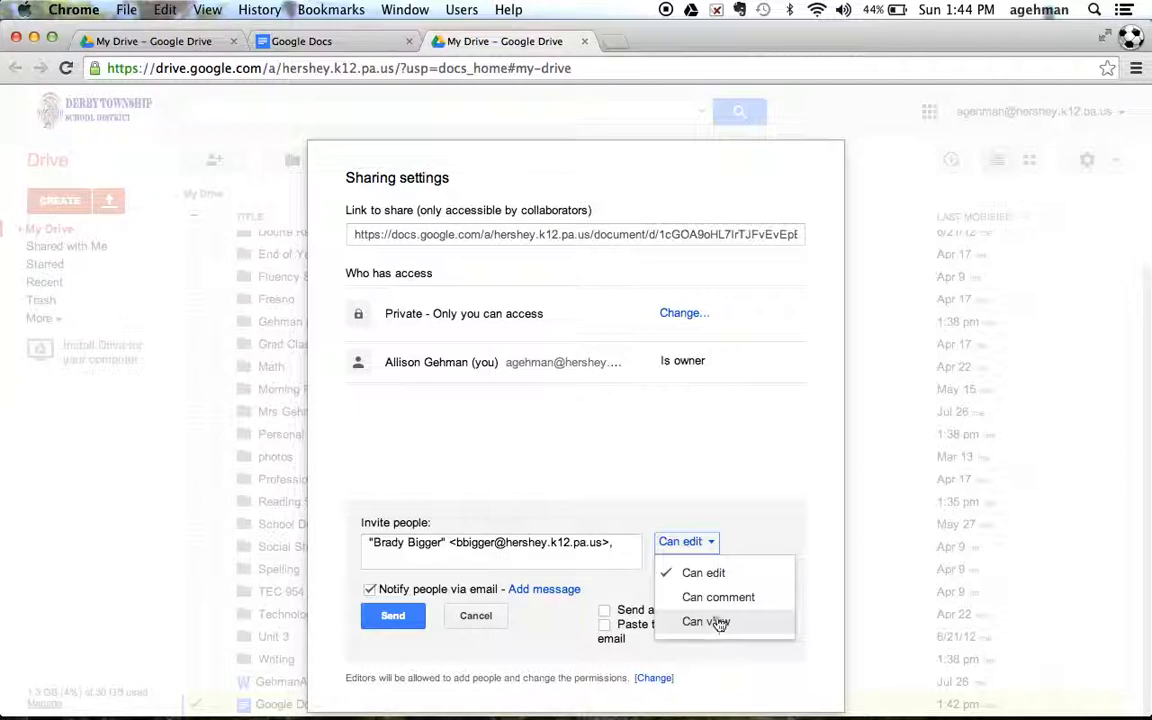
{"action": "left_click", "coordinate": [720, 598]}
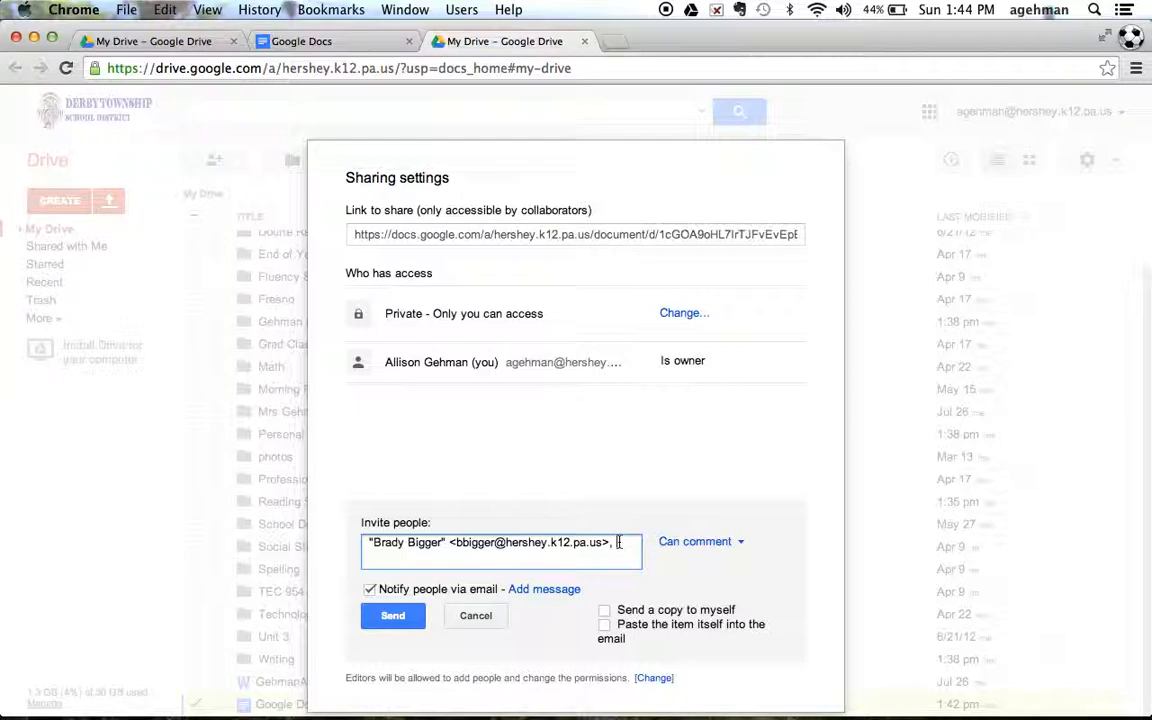
Add the suggested Gmail contact as a second invitee and send the invitations, approving sharing outside the organization.
{"action": "type", "text": "dag"}
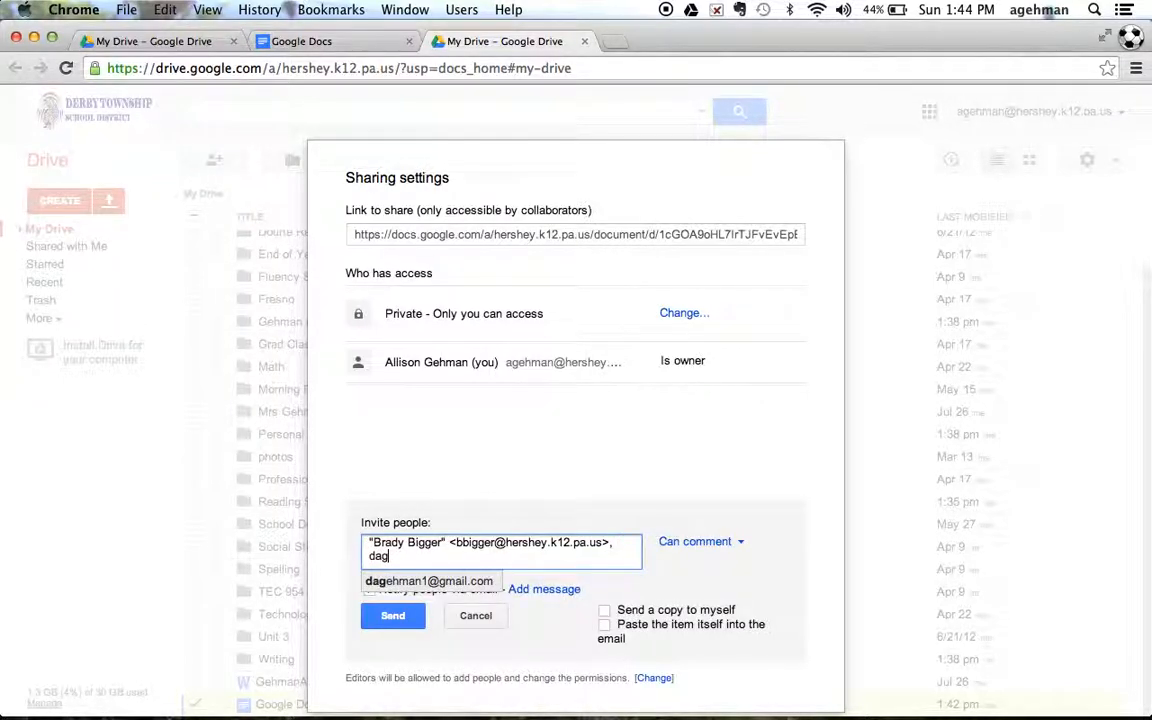
{"action": "key", "text": "Return"}
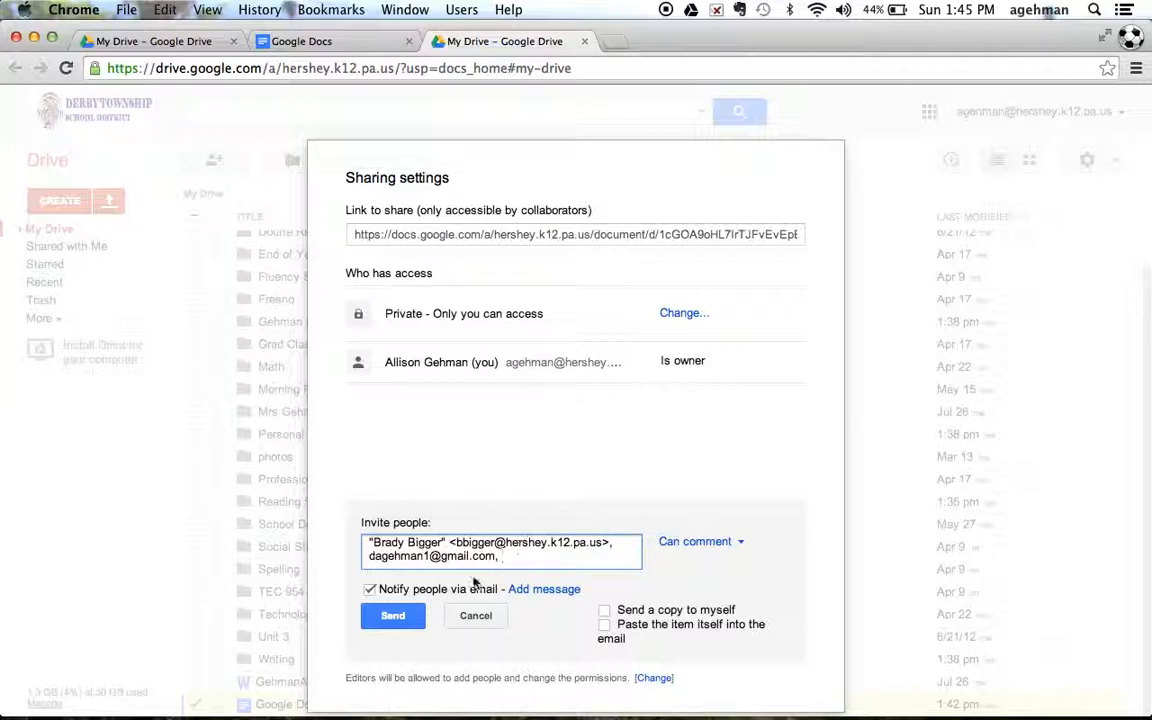
{"action": "left_click", "coordinate": [408, 620]}
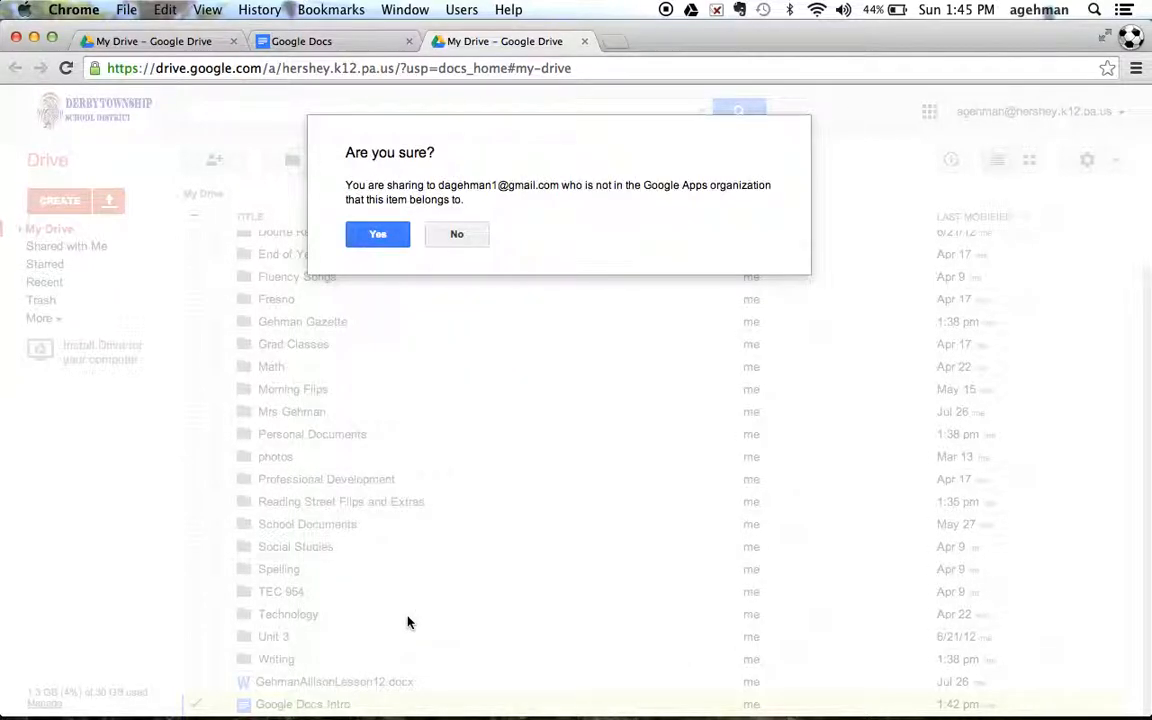
{"action": "left_click", "coordinate": [380, 234]}
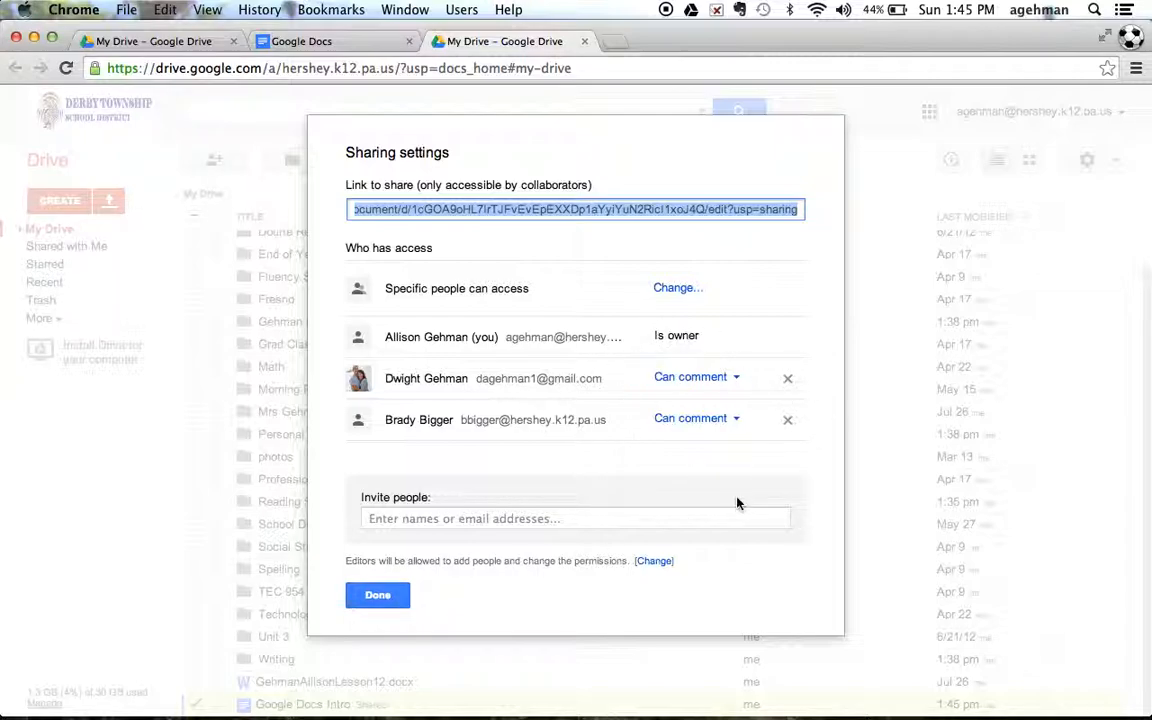
Try transferring the document's ownership to the school colleague and give ownership back to the signed-in account.
{"action": "left_click", "coordinate": [736, 421]}
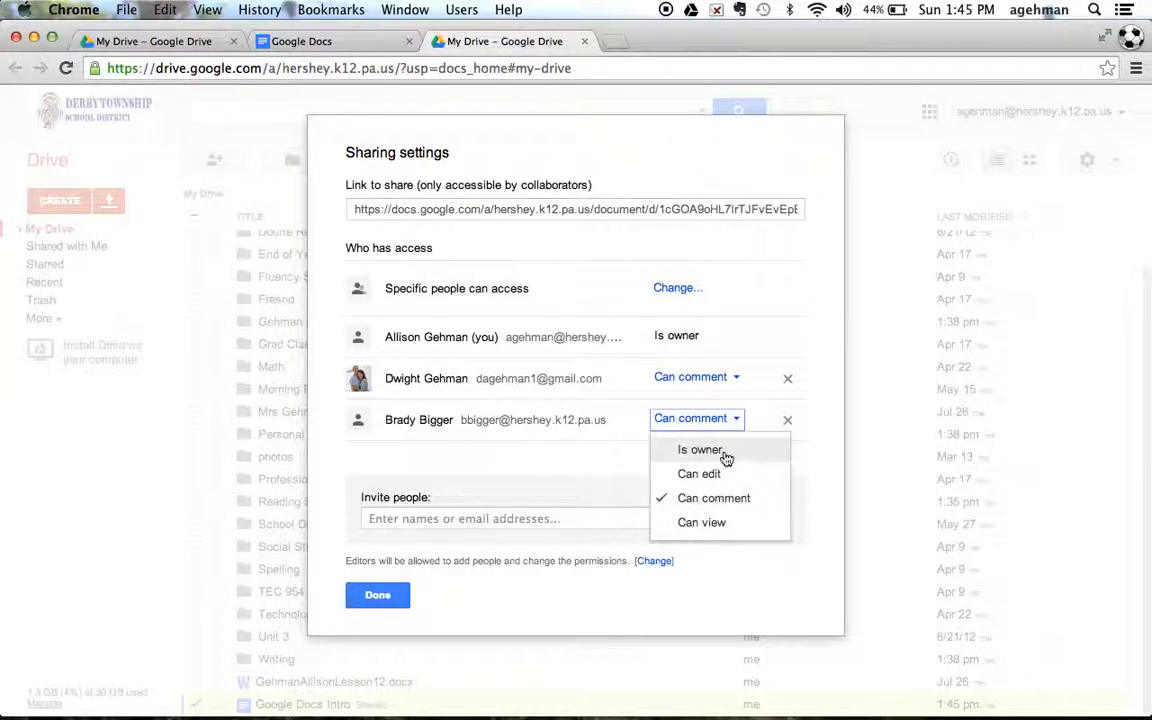
{"action": "left_click", "coordinate": [726, 457]}
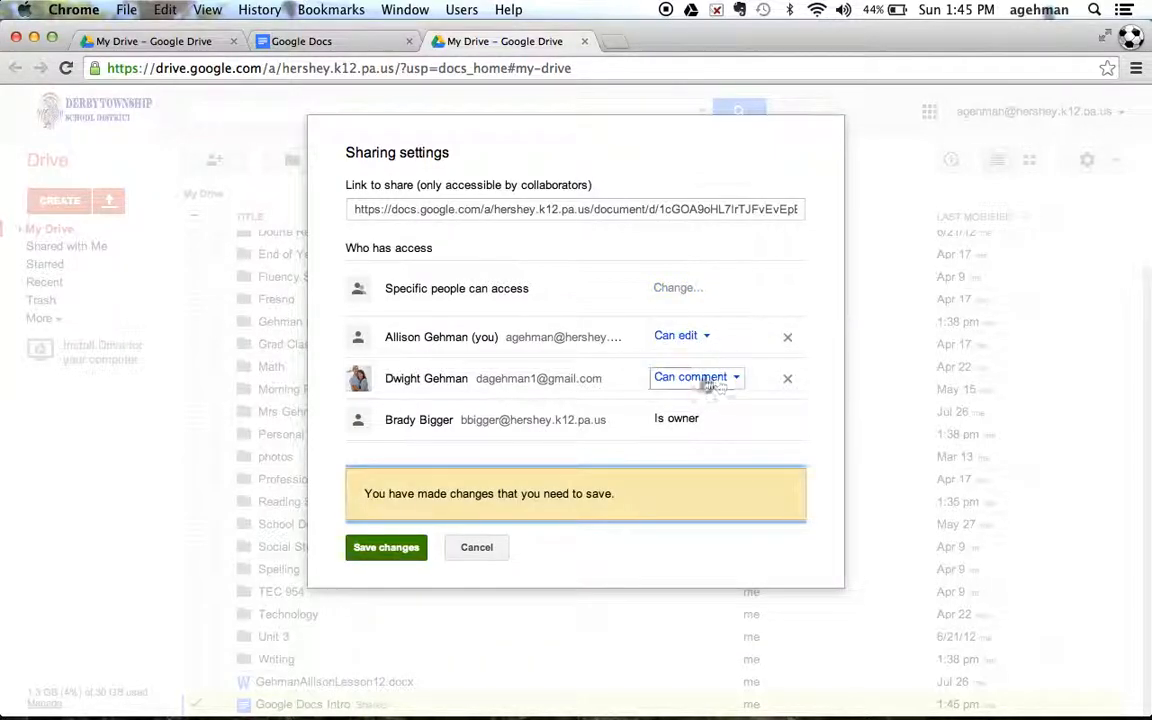
{"action": "left_click", "coordinate": [708, 339]}
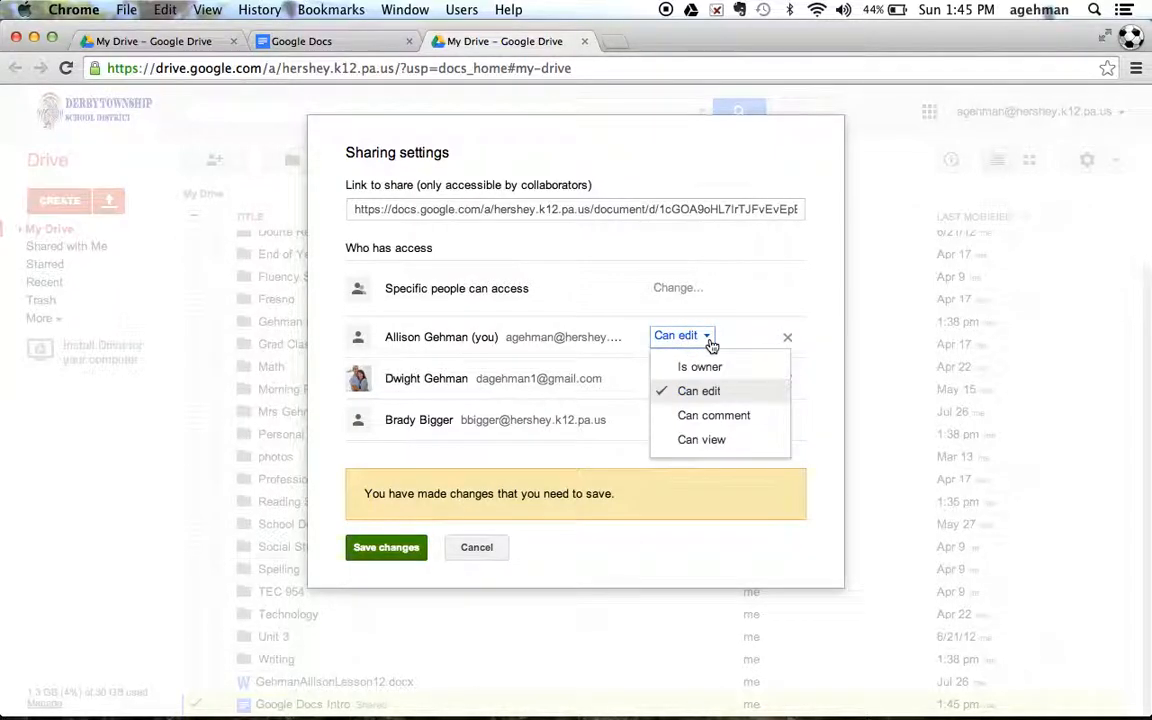
{"action": "left_click", "coordinate": [708, 366]}
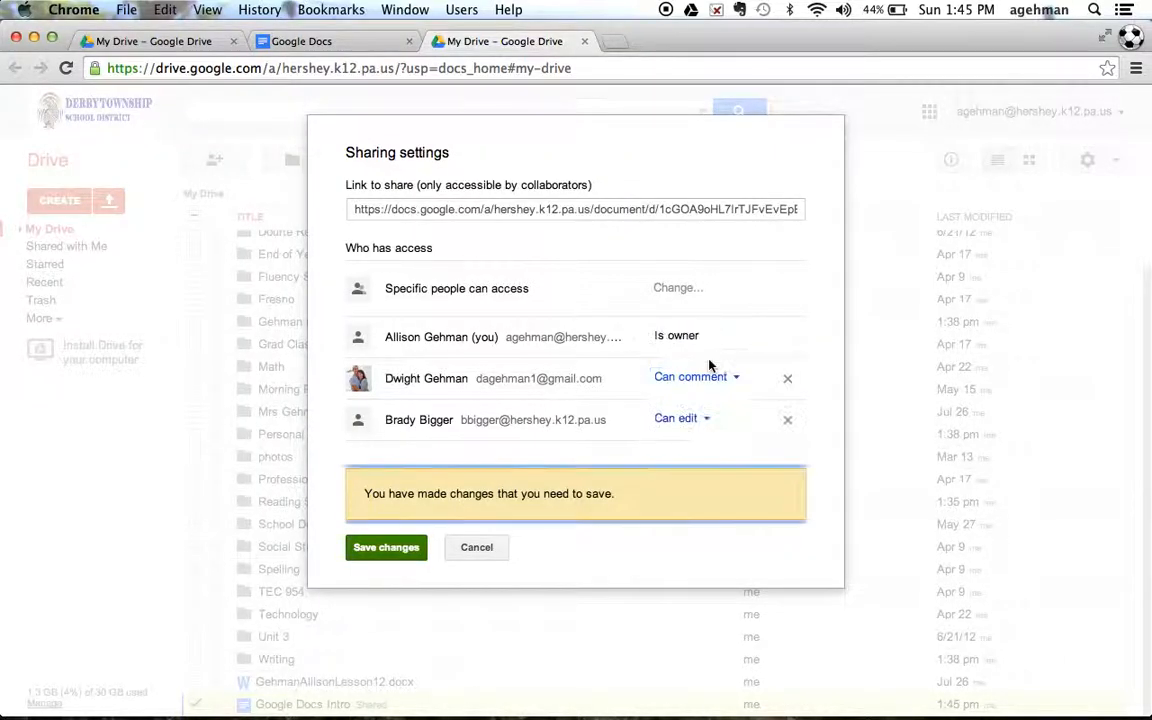
Remove the school colleague's access to the document, save the sharing changes and close the sharing settings.
{"action": "left_click", "coordinate": [787, 422]}
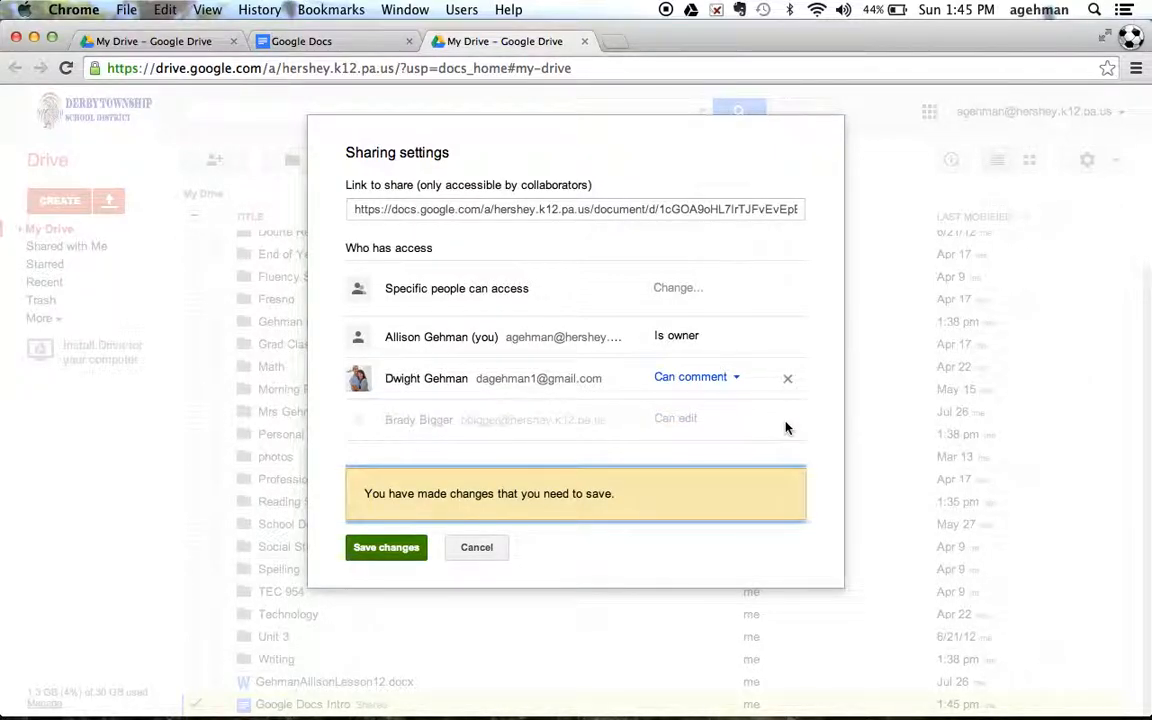
{"action": "left_click", "coordinate": [400, 550]}
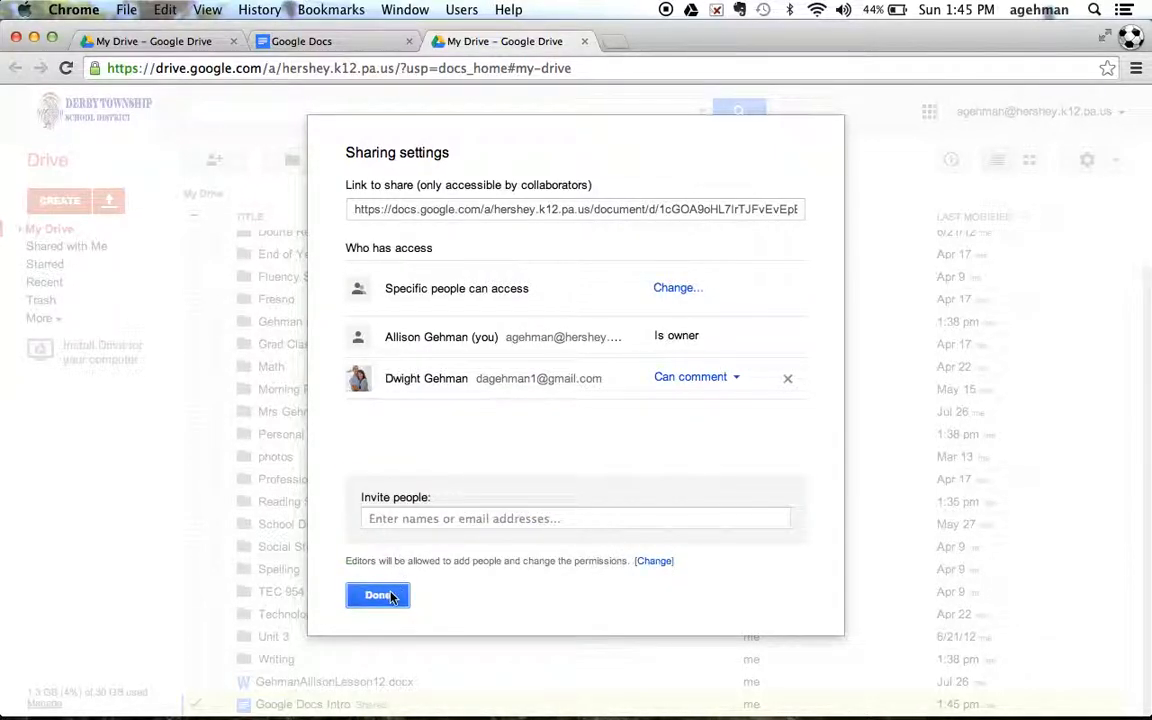
{"action": "left_click", "coordinate": [378, 595]}
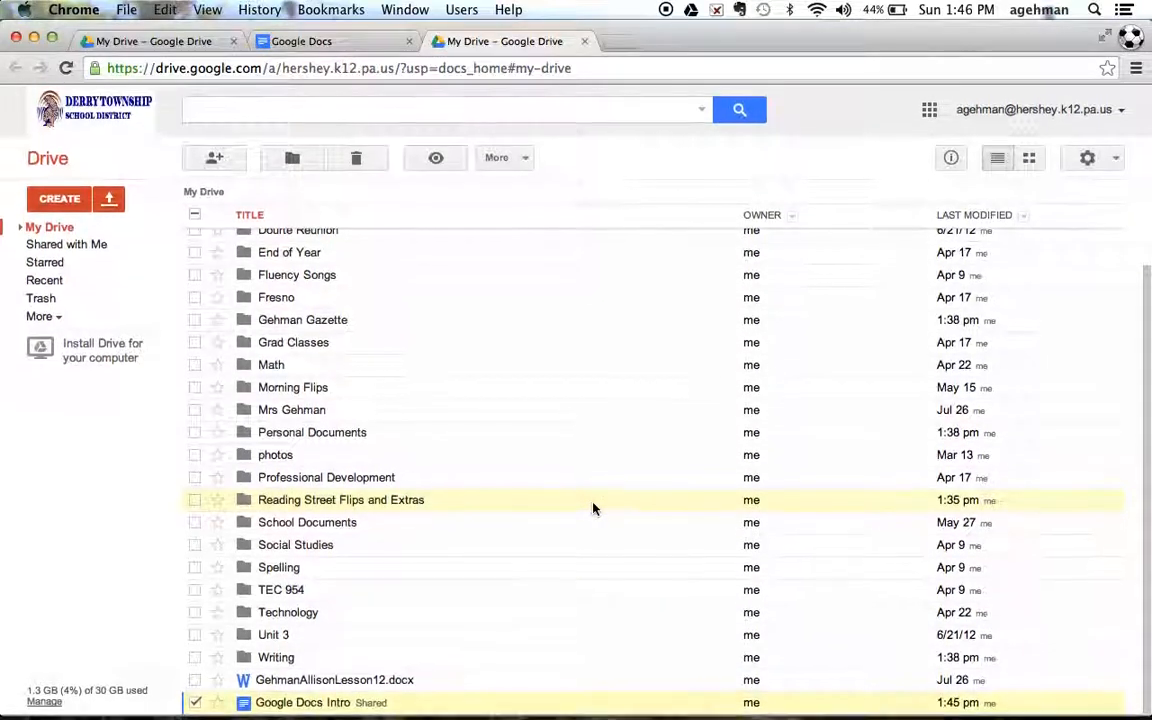
Move the Google Docs Intro document from My Drive into the Fresno folder.
{"action": "left_click_drag", "start_coordinate": [386, 683], "coordinate": [500, 698]}
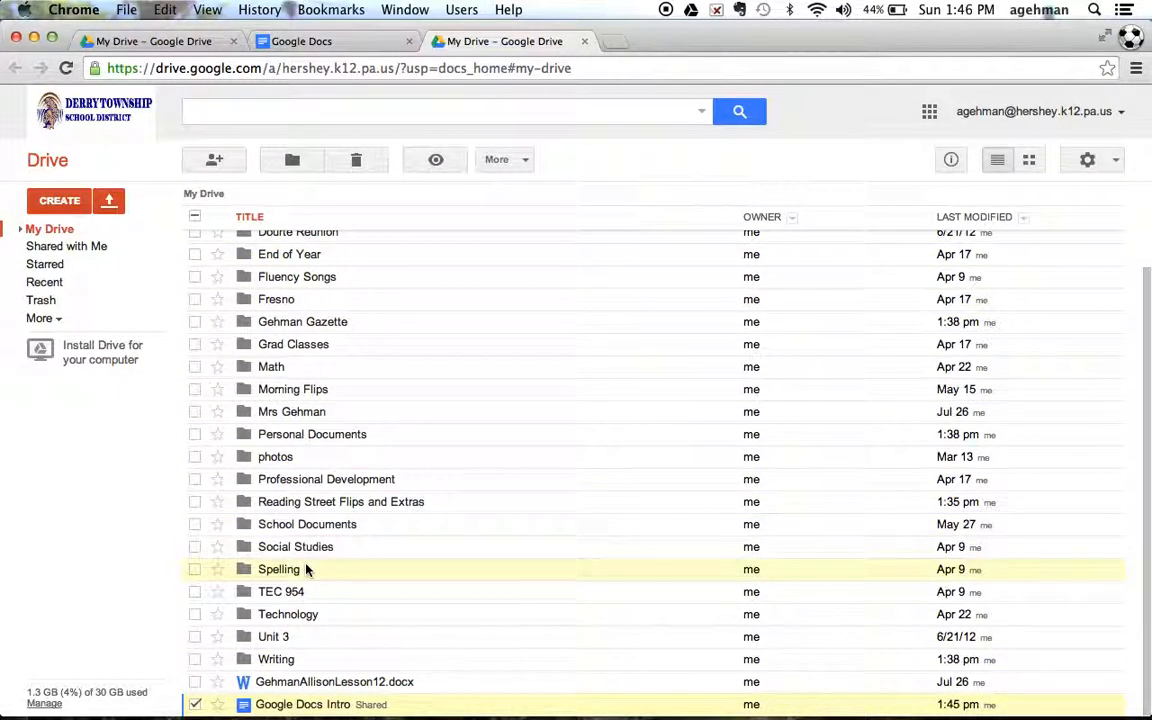
{"action": "mouse_move", "coordinate": [303, 702]}
{"action": "left_mouse_down"}
{"action": "mouse_move", "coordinate": [290, 700]}
{"action": "mouse_move", "coordinate": [295, 590]}
{"action": "mouse_move", "coordinate": [305, 701]}
{"action": "left_mouse_up"}
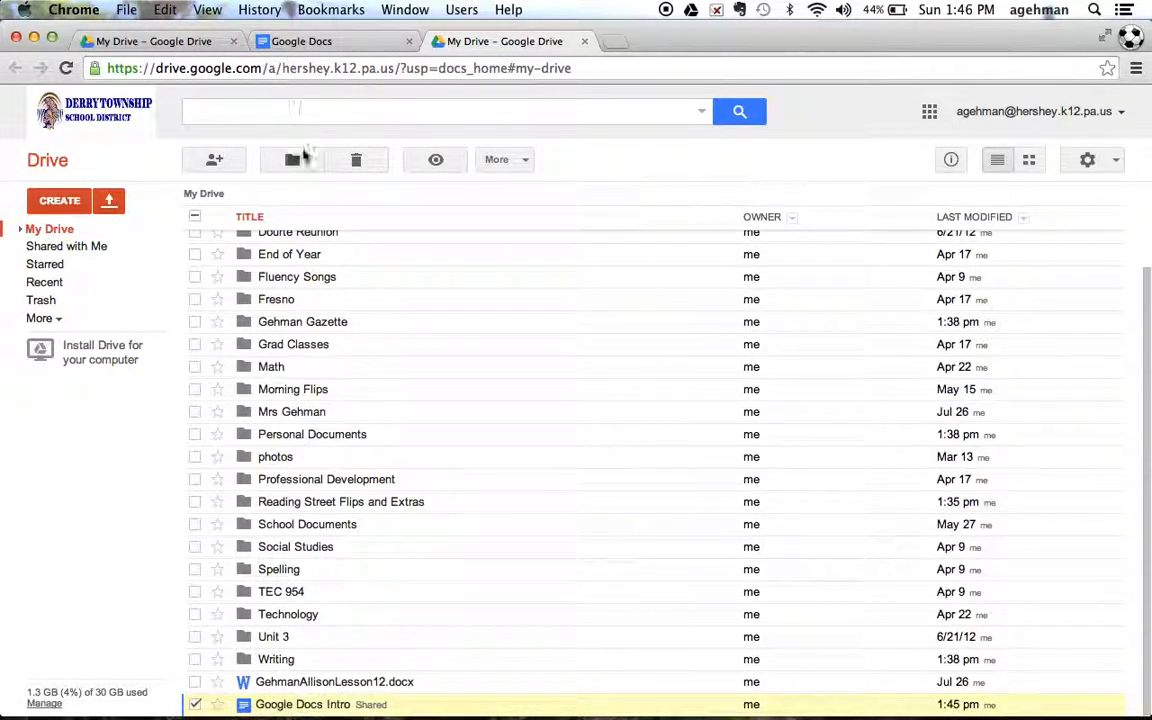
{"action": "left_click", "coordinate": [299, 160]}
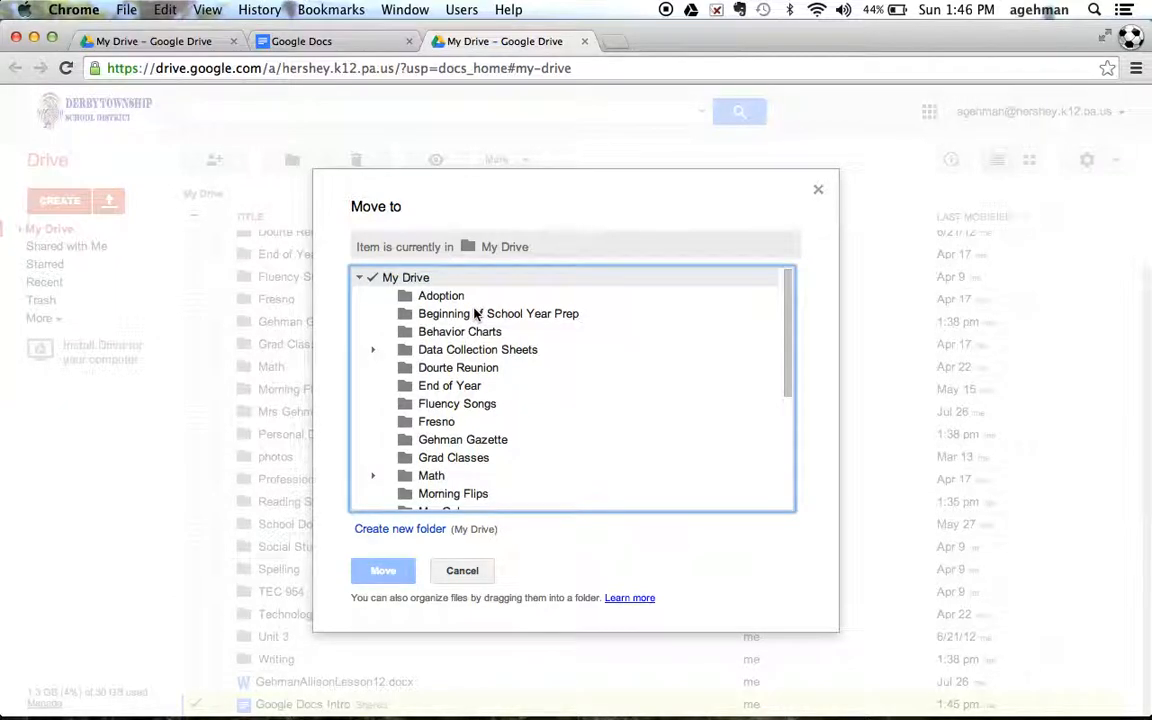
{"action": "left_click", "coordinate": [438, 423]}
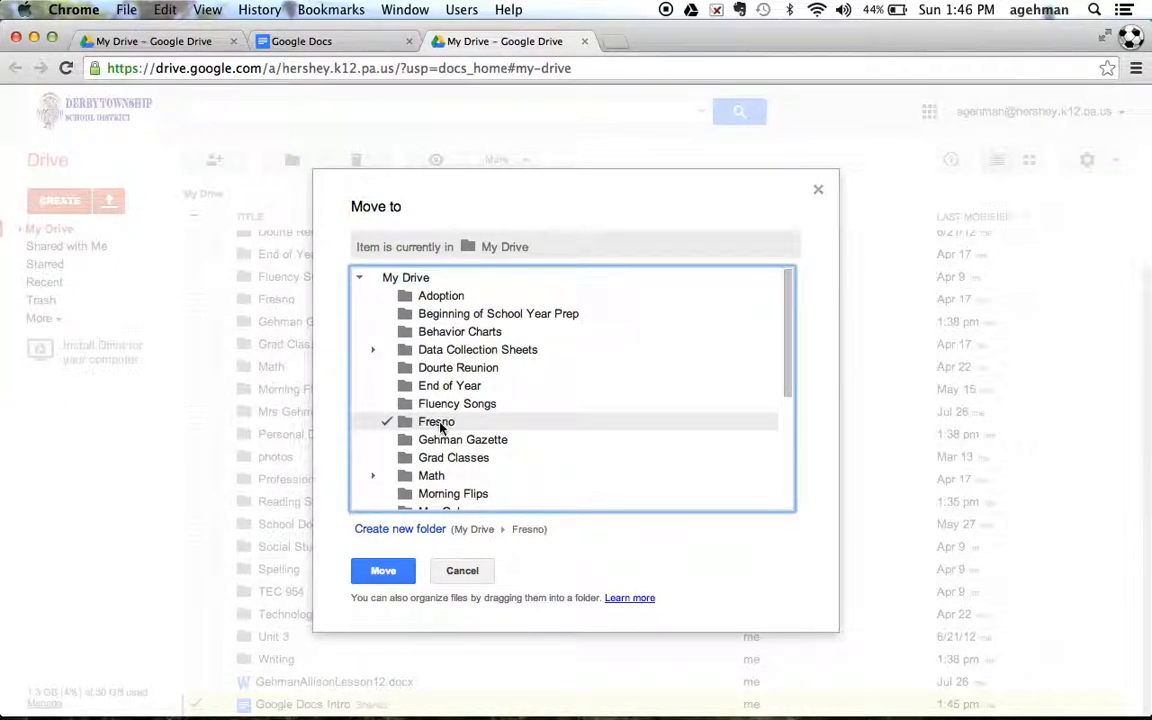
{"action": "left_click", "coordinate": [385, 571]}
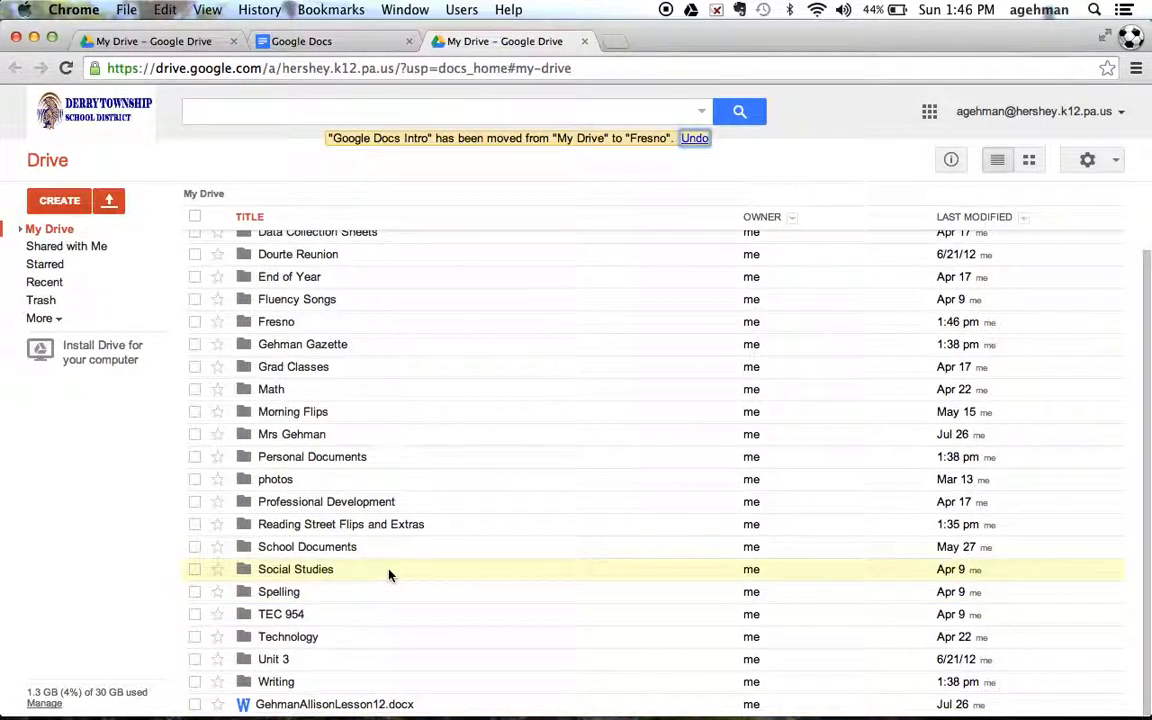
Go to the Fresno folder and open the Google Docs Intro document for editing.
{"action": "left_click", "coordinate": [282, 325]}
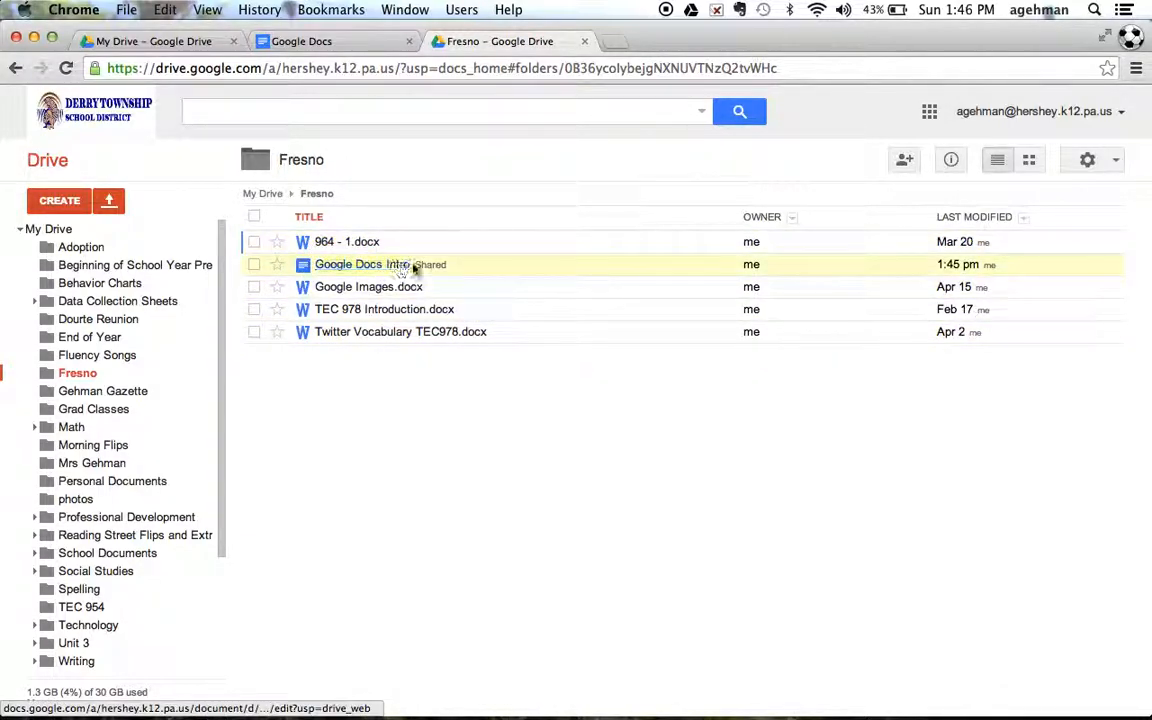
{"action": "double_click", "coordinate": [464, 270]}
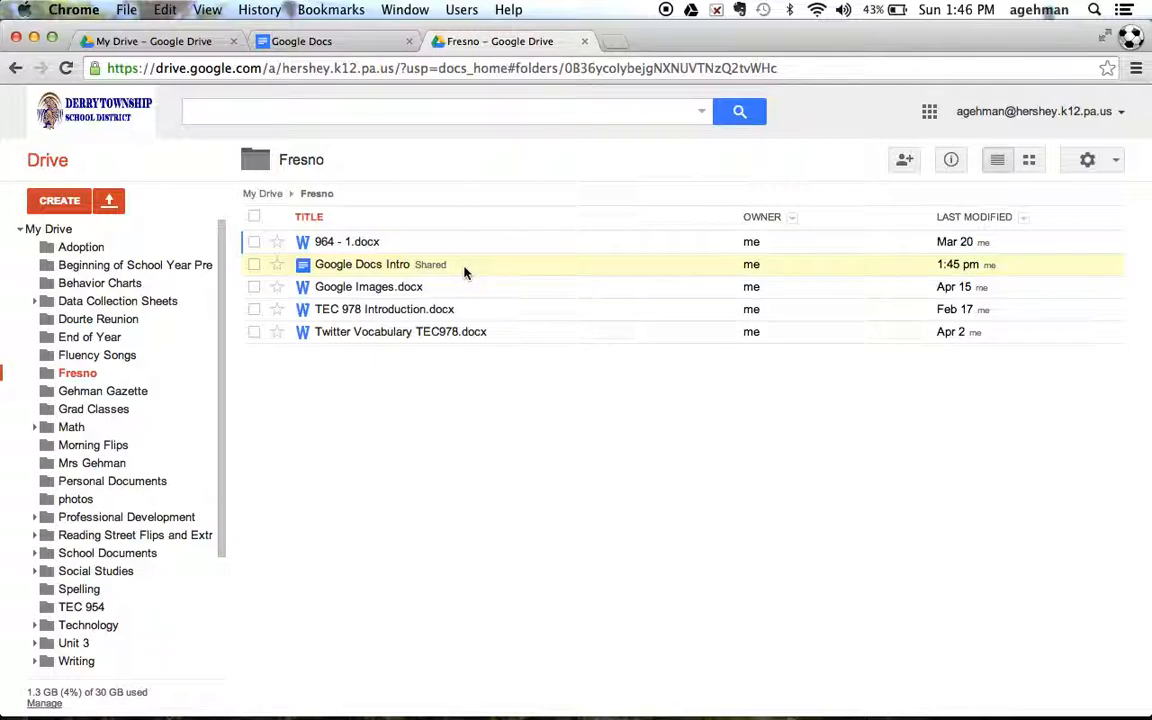
{"action": "left_click", "coordinate": [390, 267]}
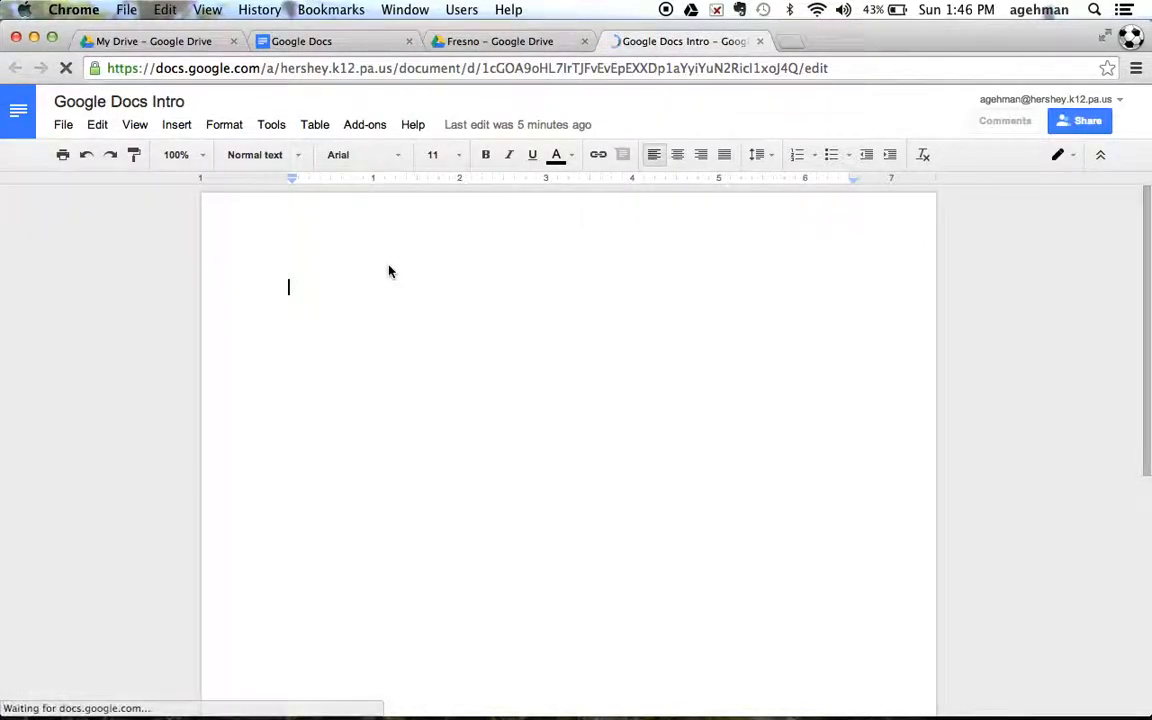
{"action": "left_click", "coordinate": [63, 126]}
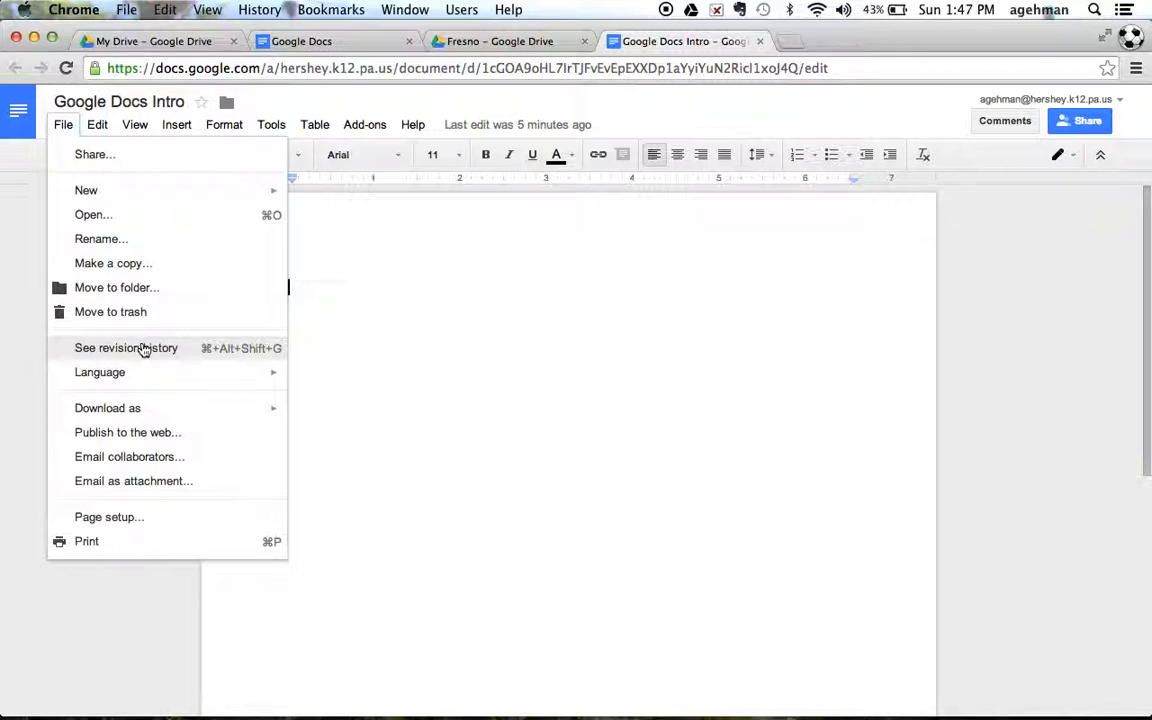
{"action": "mouse_move", "coordinate": [146, 410]}
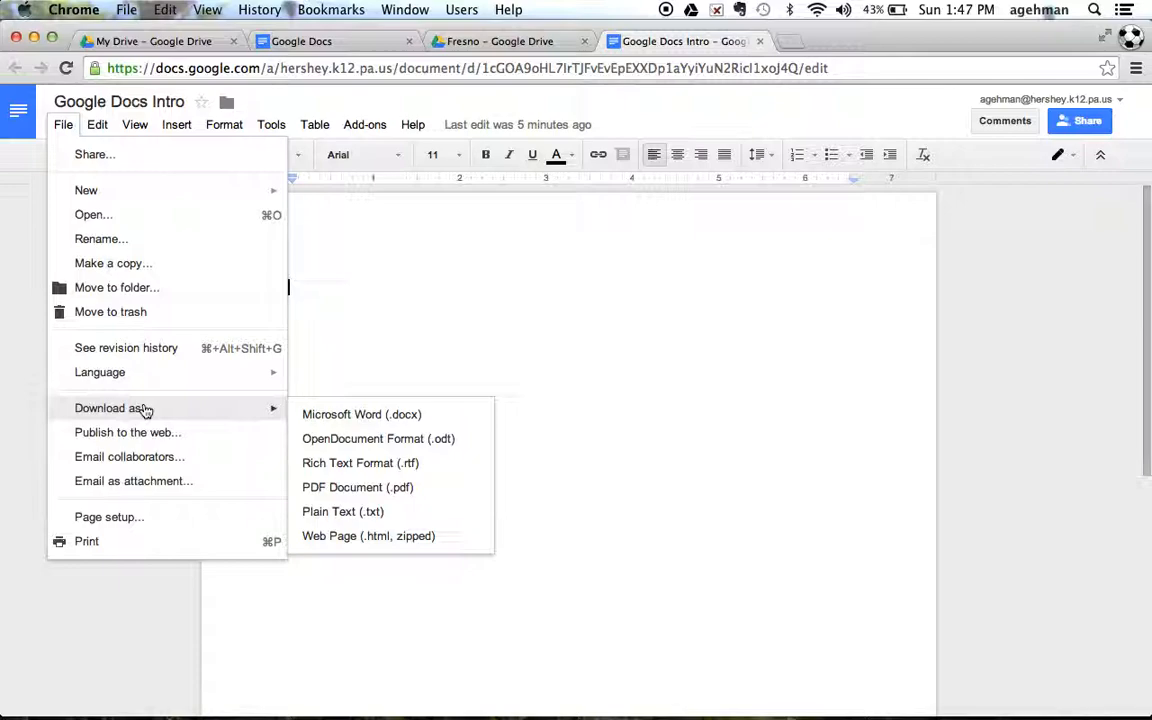
{"action": "left_click", "coordinate": [384, 305]}
Insert a table with four columns and three rows into the blank document.
{"action": "left_click", "coordinate": [98, 126]}
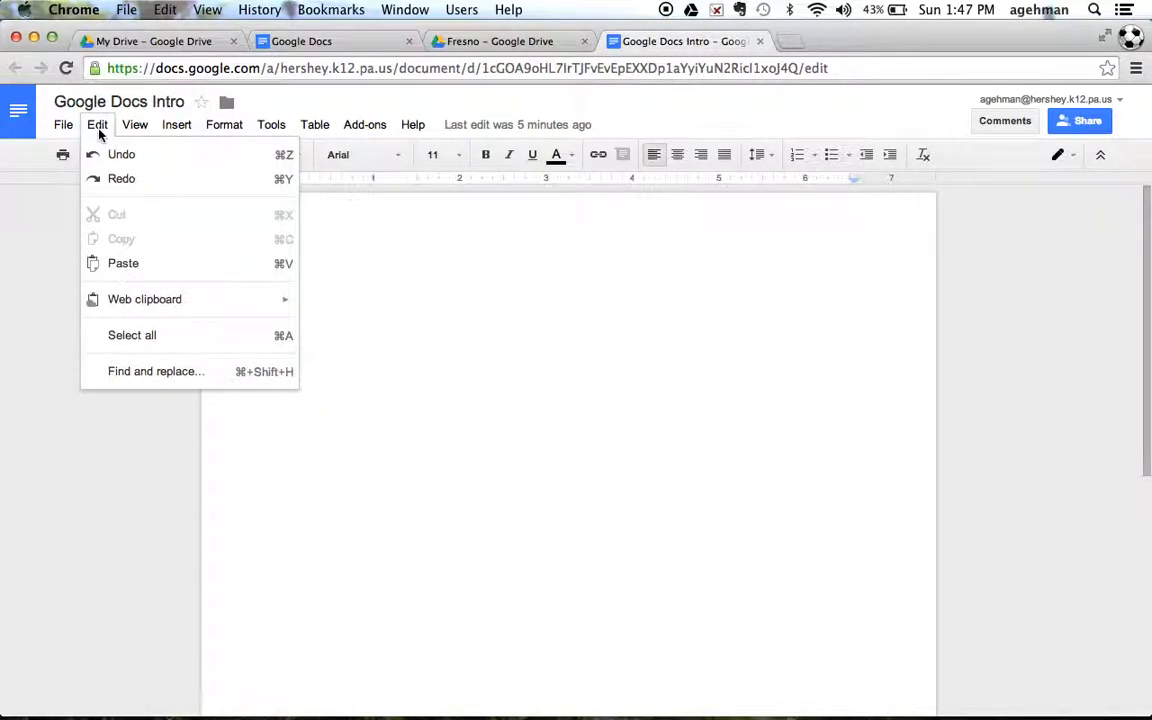
{"action": "mouse_move", "coordinate": [130, 130]}
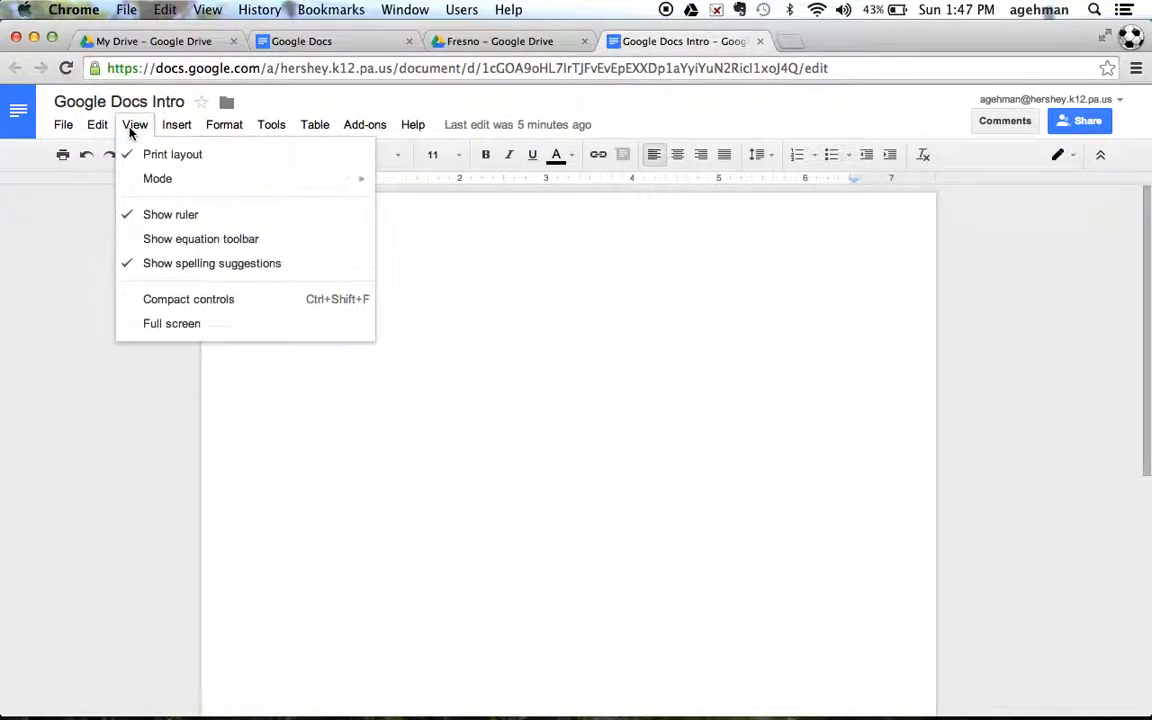
{"action": "mouse_move", "coordinate": [144, 181]}
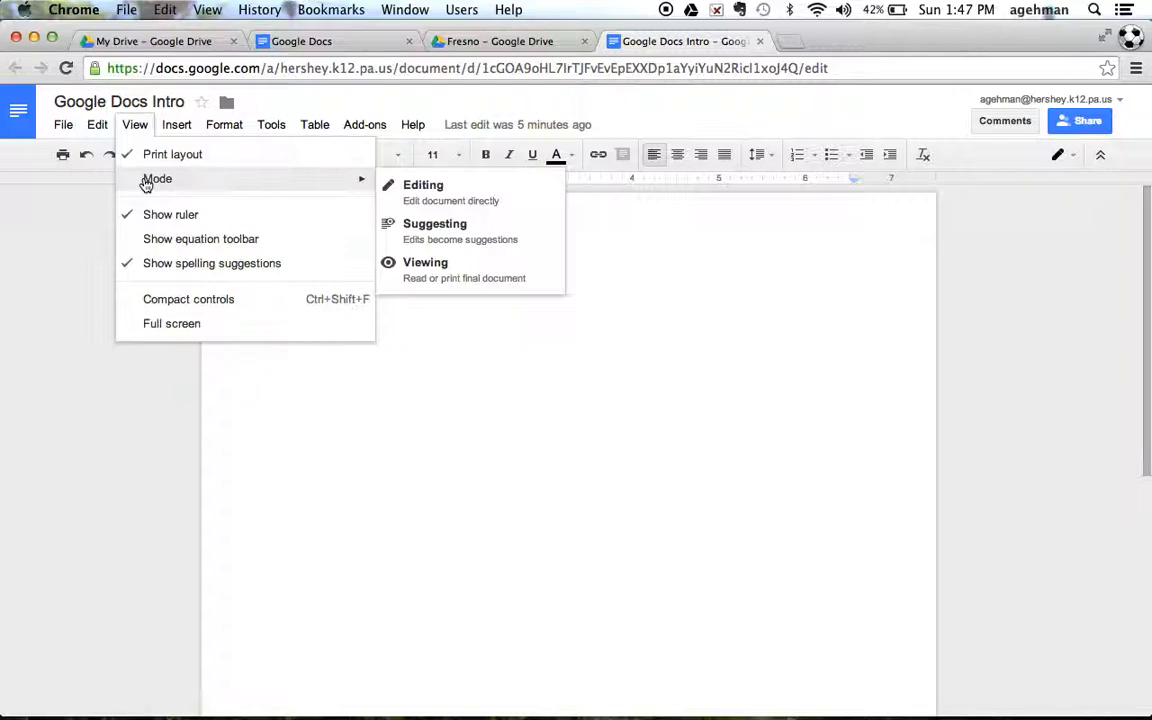
{"action": "mouse_move", "coordinate": [170, 136]}
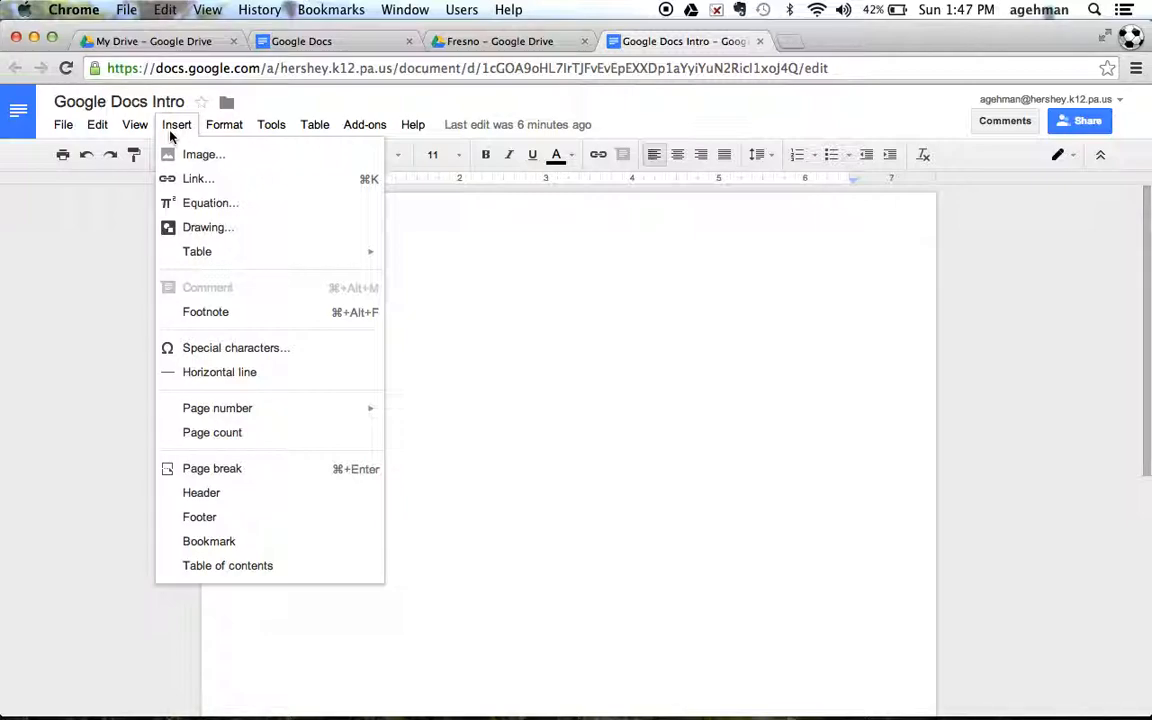
{"action": "mouse_move", "coordinate": [202, 255]}
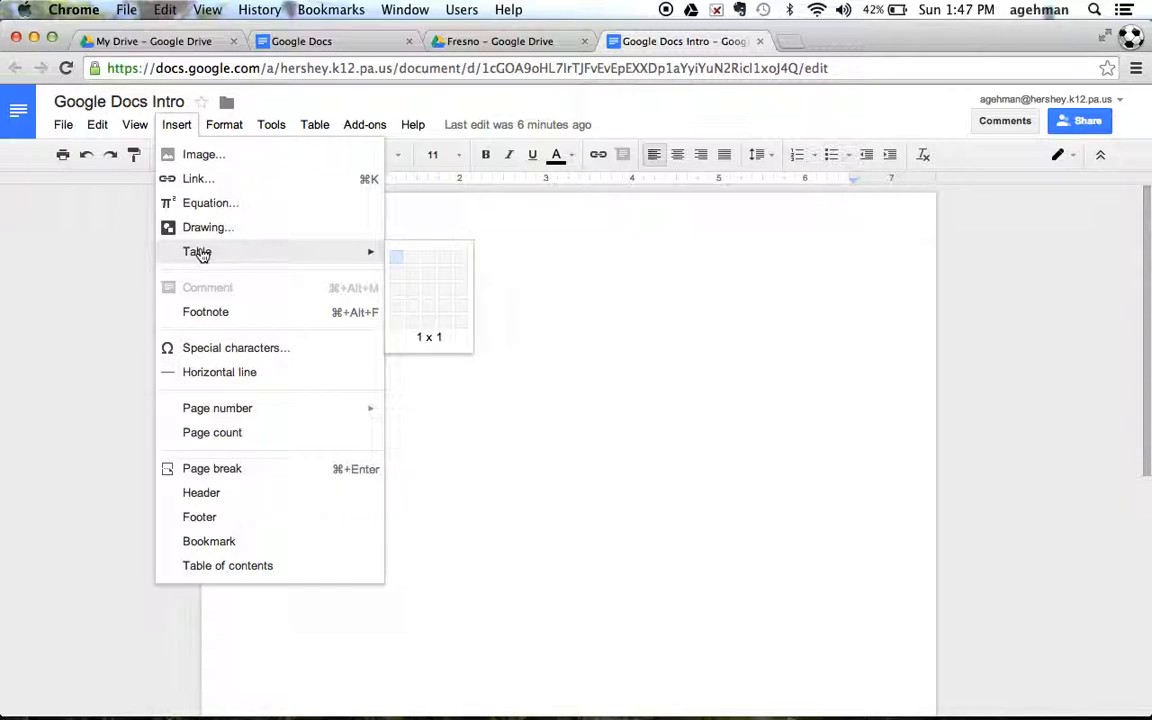
{"action": "left_click", "coordinate": [441, 297]}
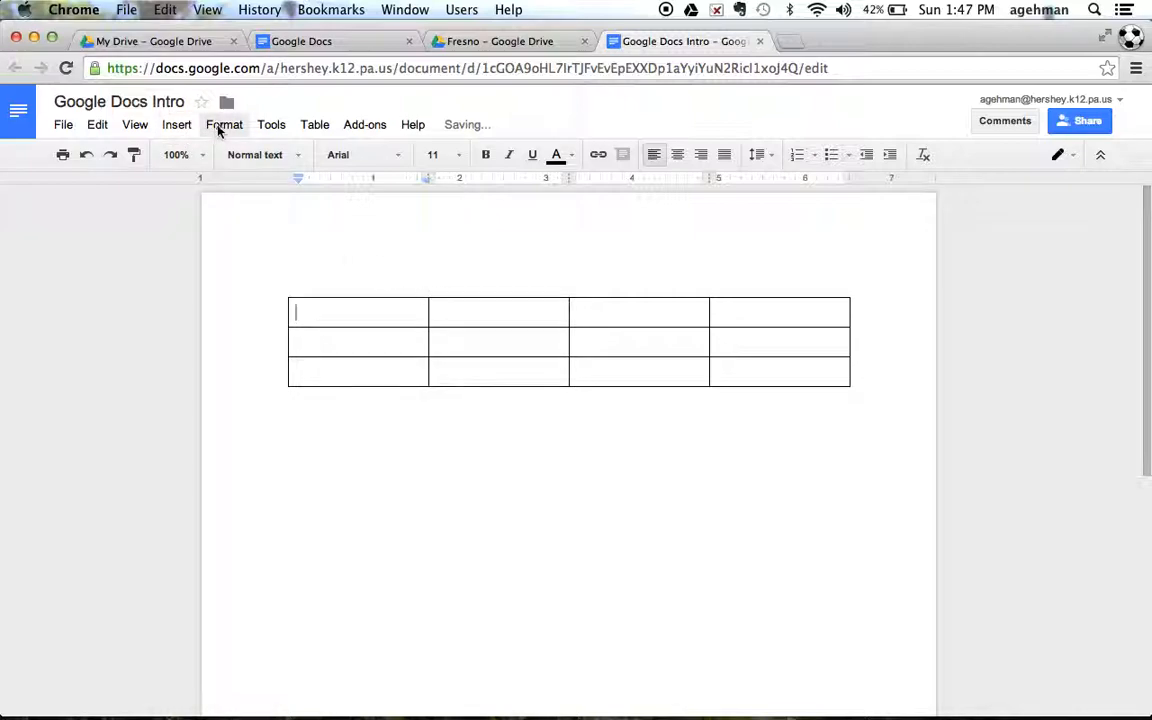
{"action": "left_click", "coordinate": [222, 126]}
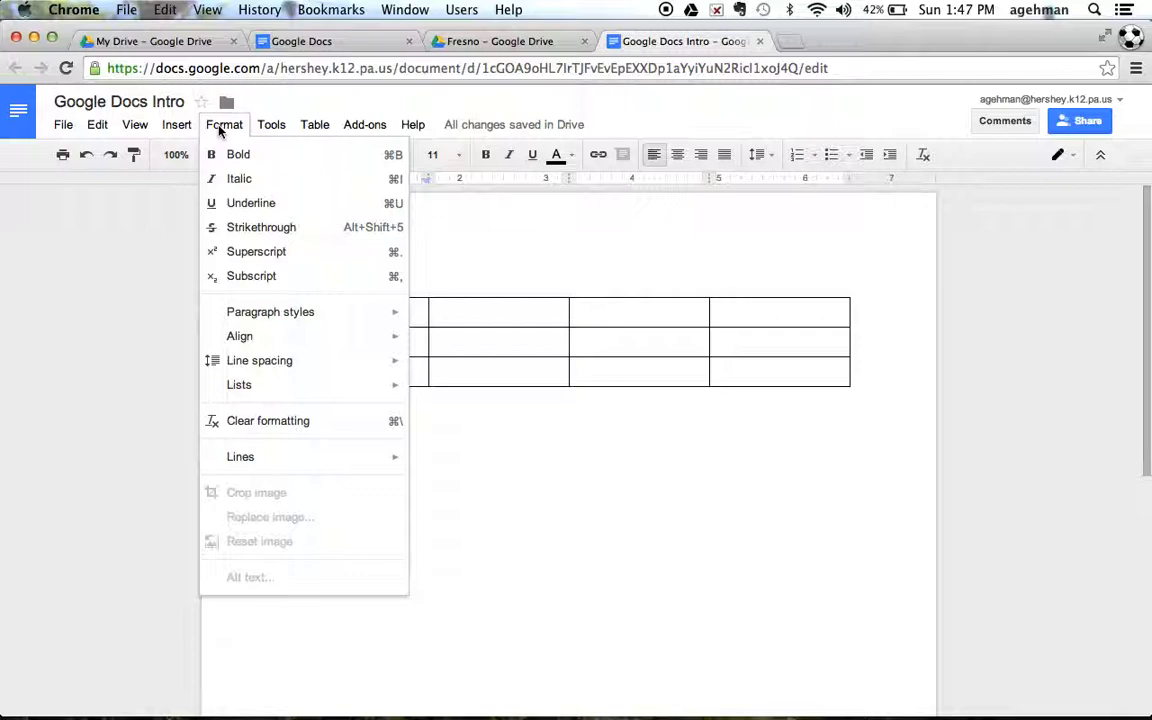
{"action": "mouse_move", "coordinate": [268, 128]}
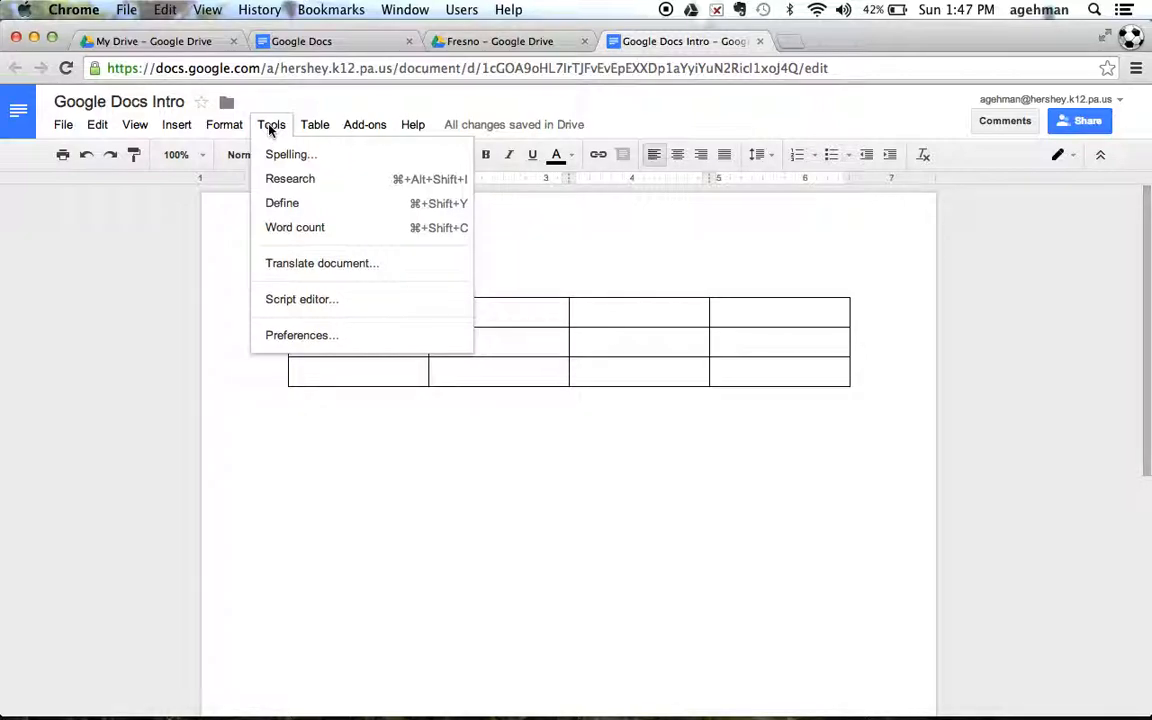
{"action": "mouse_move", "coordinate": [313, 130]}
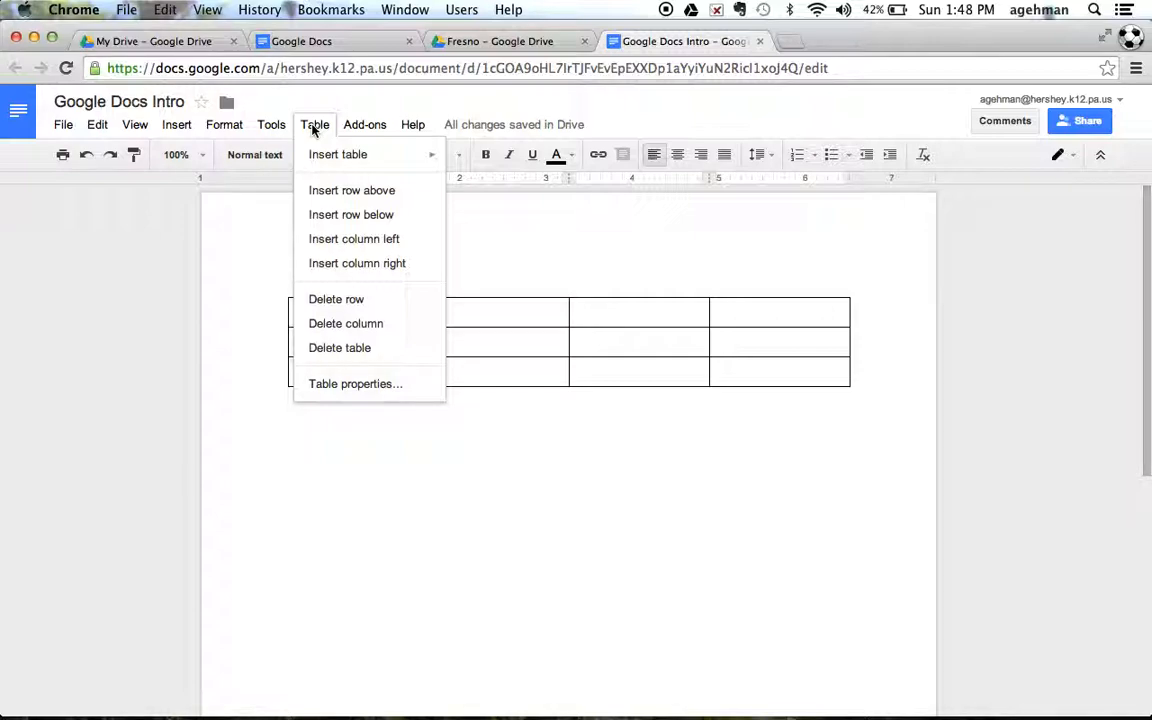
{"action": "mouse_move", "coordinate": [357, 129]}
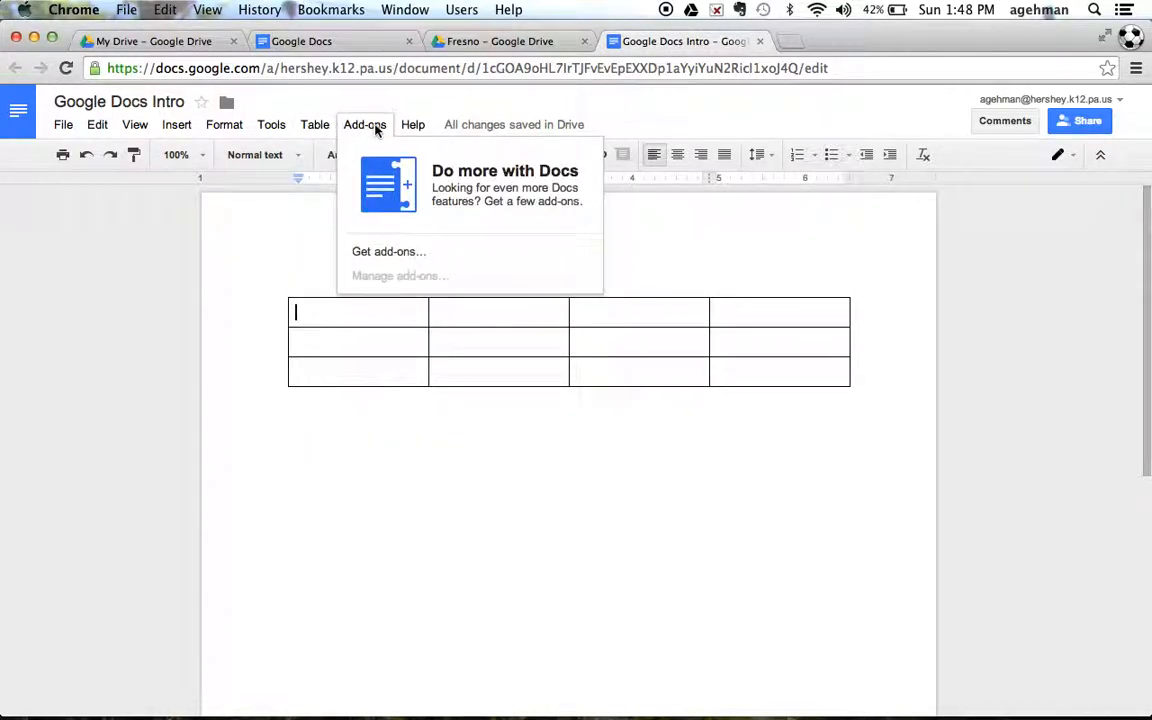
{"action": "mouse_move", "coordinate": [407, 130]}
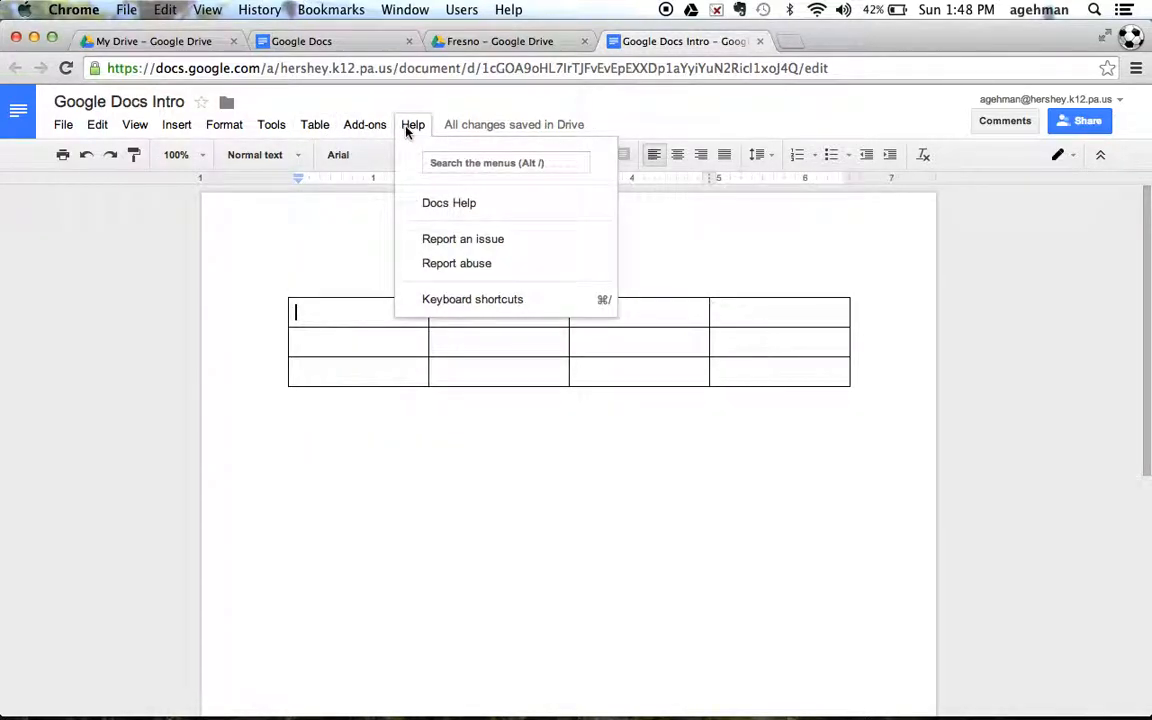
Write below the table: "Hello, I would like to introduce you to Google Drive and specifically Google Docs. Let me show you some features.".
{"action": "left_click", "coordinate": [286, 401]}
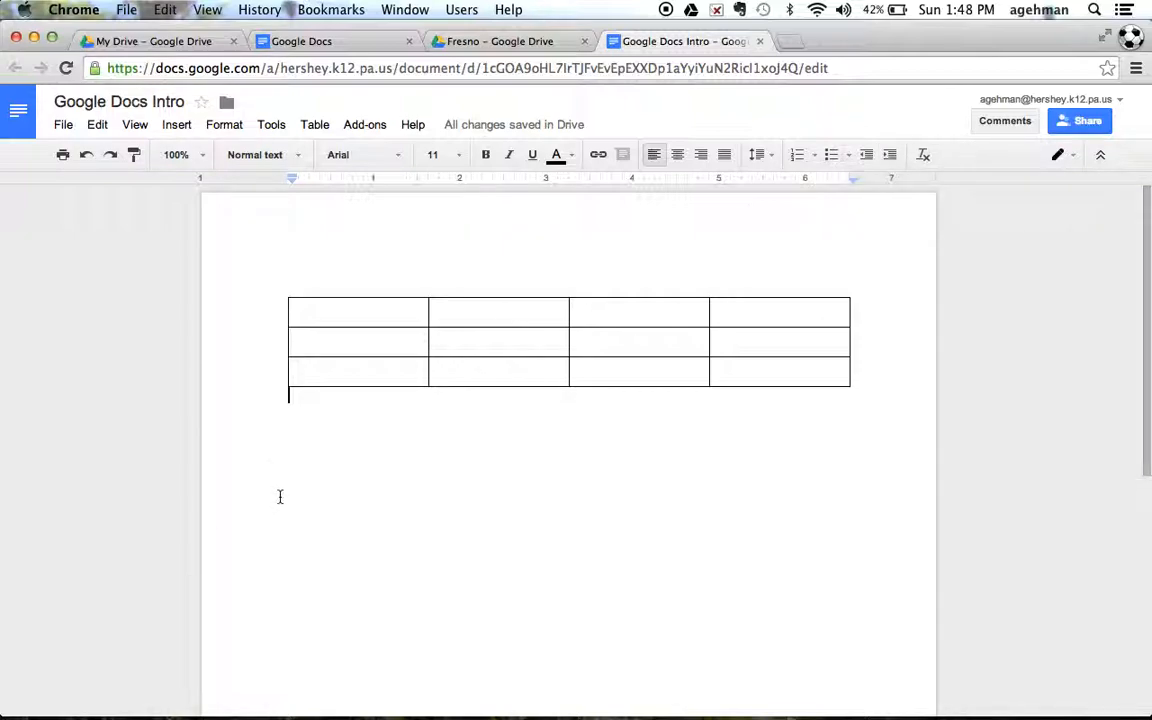
{"action": "left_click", "coordinate": [314, 439]}
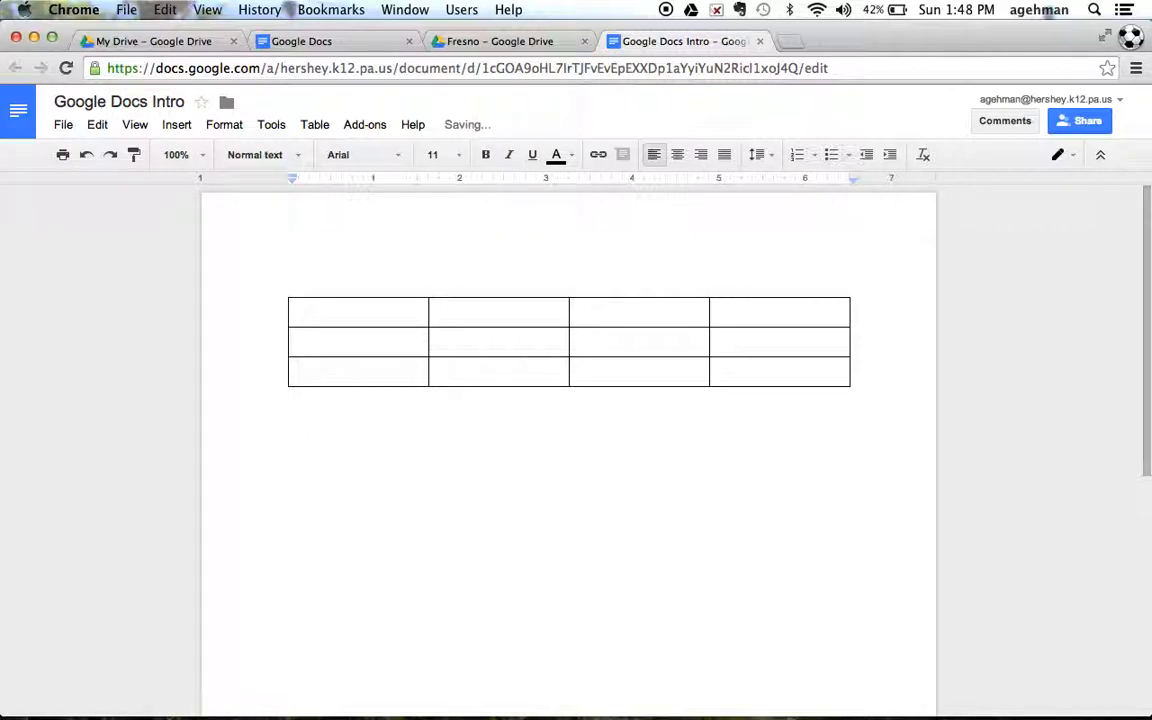
{"action": "type", "text": "H"}
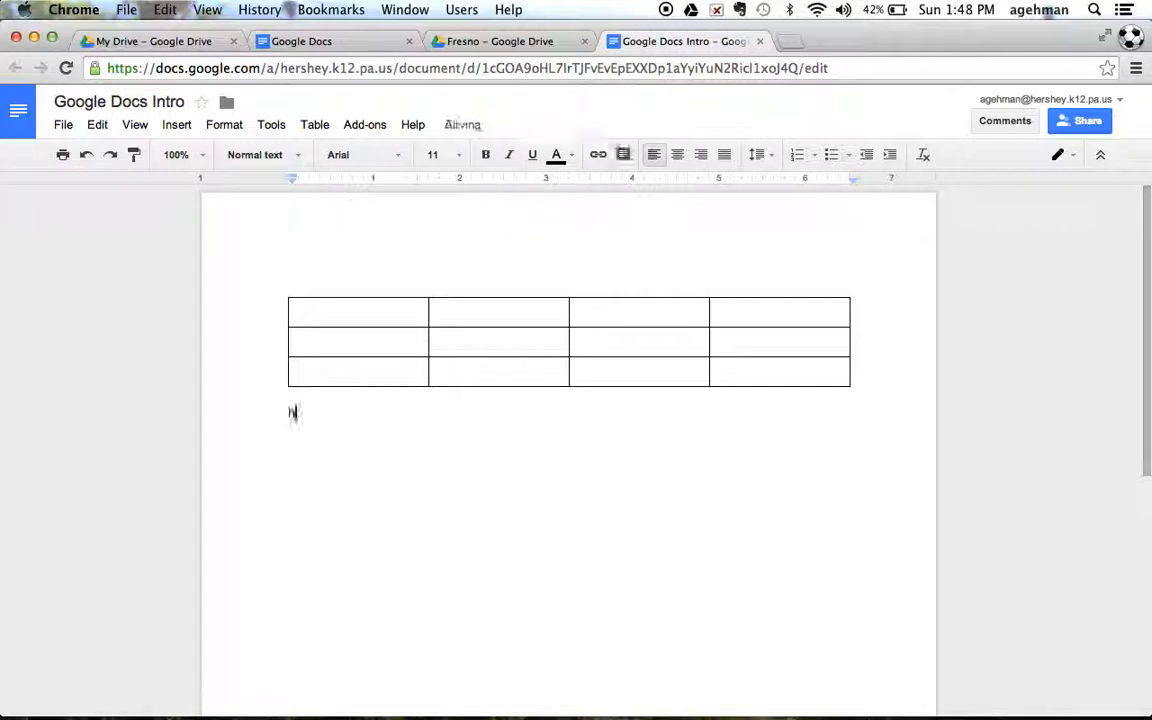
{"action": "type", "text": "ello"}
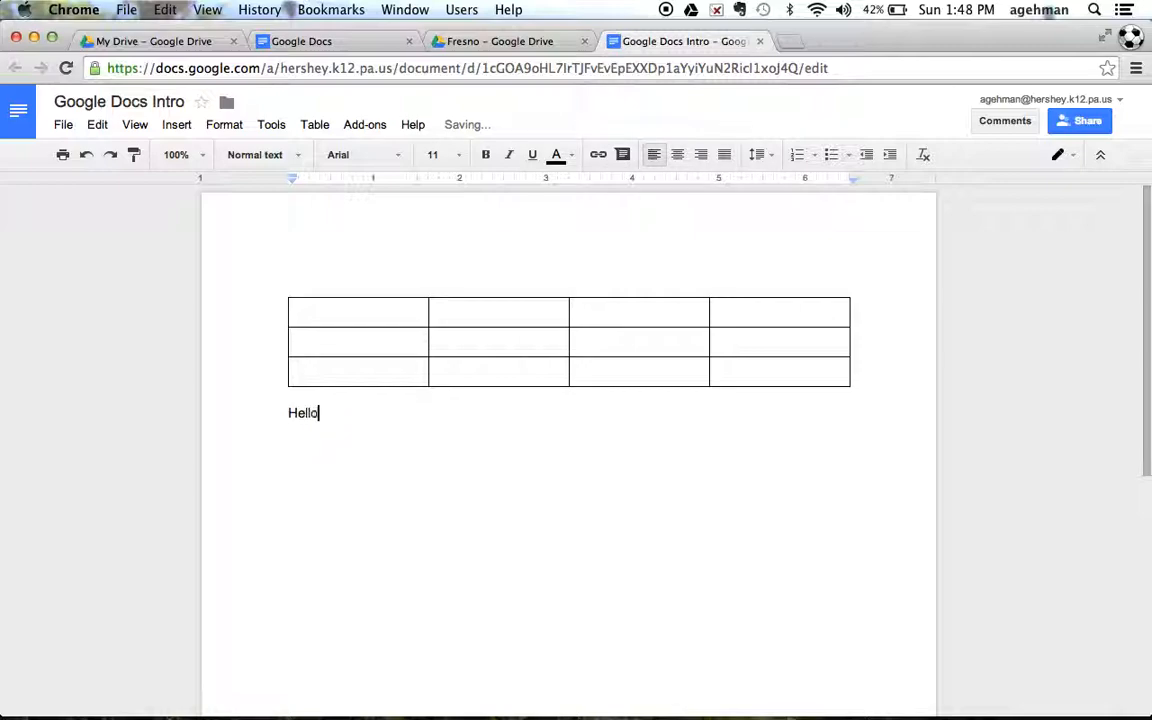
{"action": "type", "text": ", I would like "}
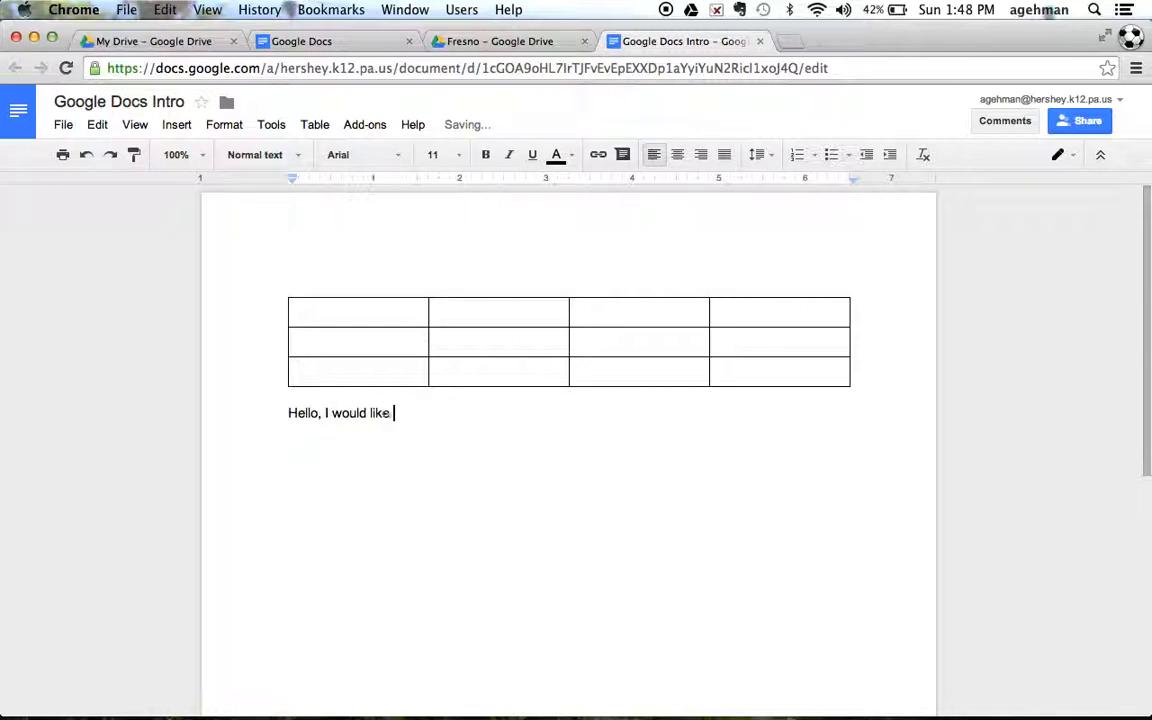
{"action": "type", "text": "to introduce yo"}
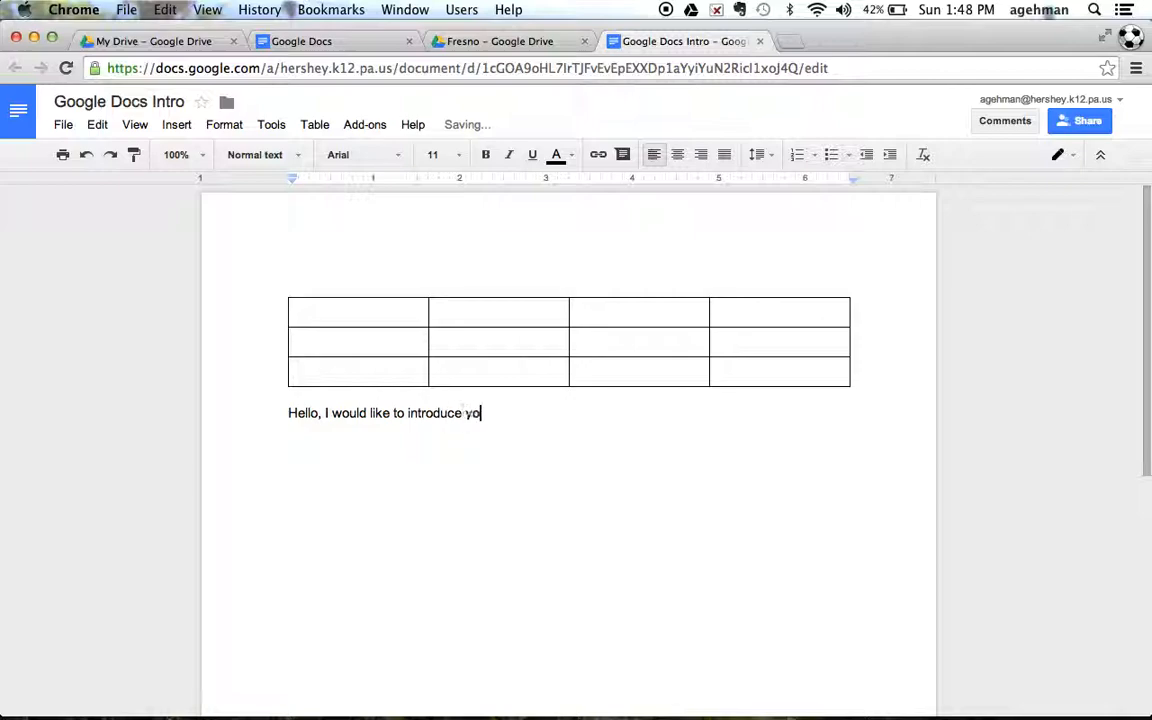
{"action": "type", "text": "u to Google Dr"}
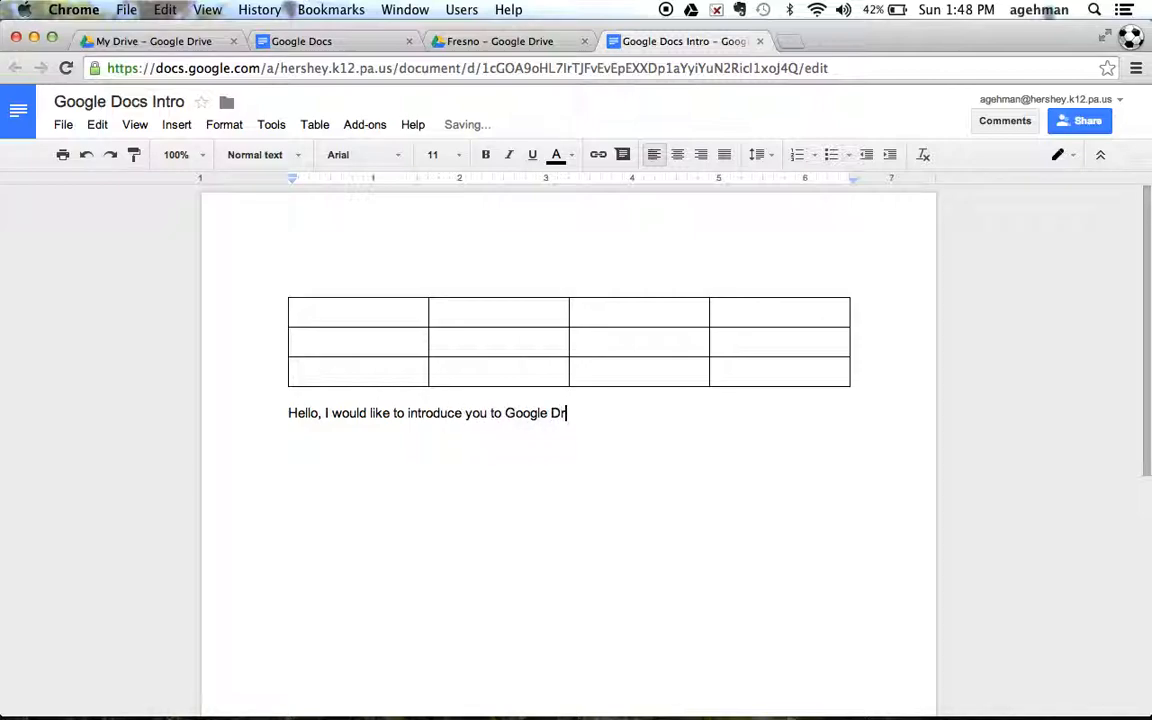
{"action": "type", "text": "ive and speci"}
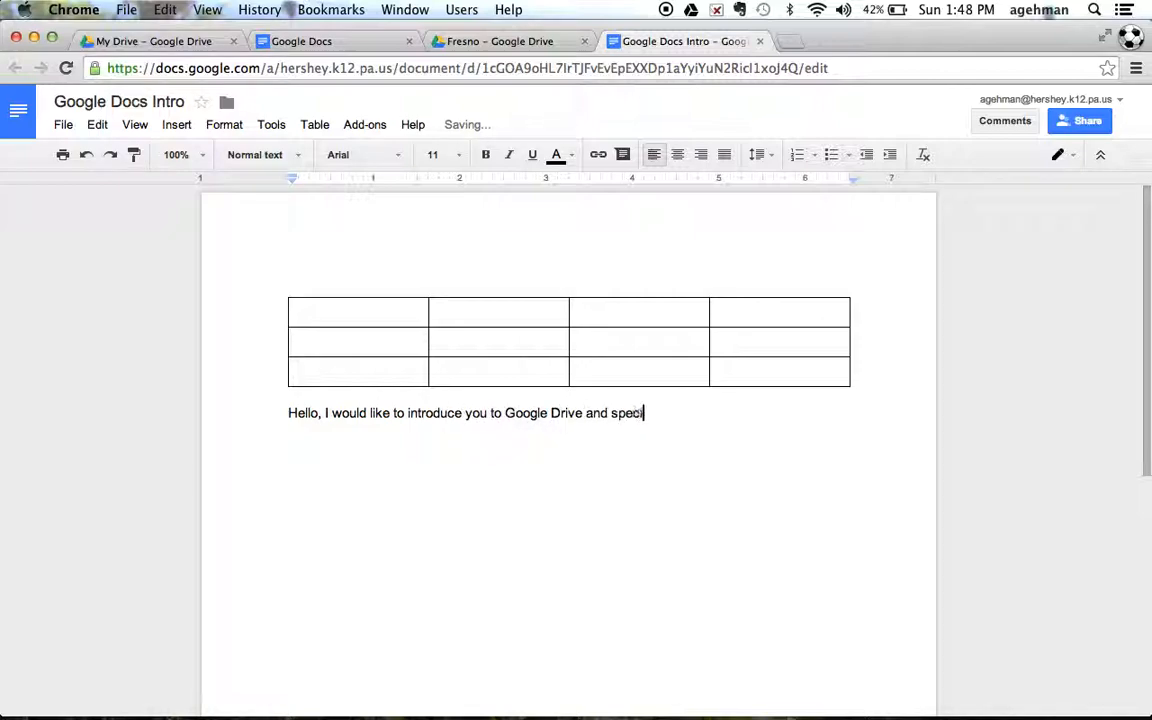
{"action": "type", "text": "fically Google Docs"}
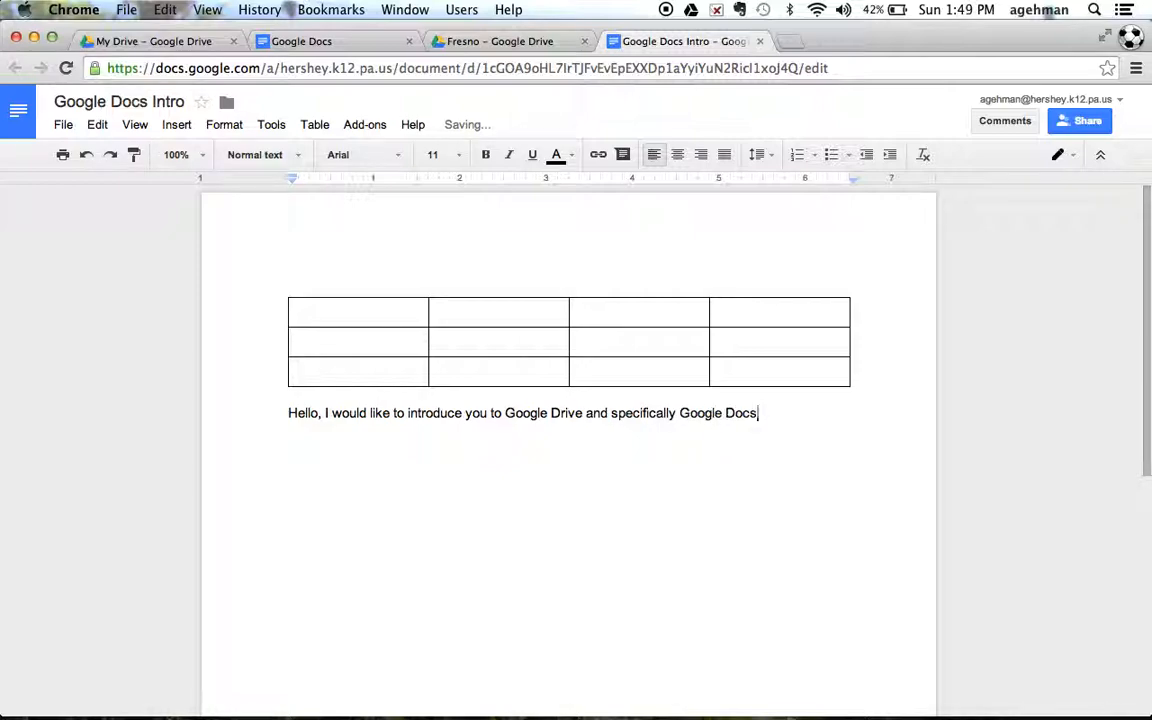
{"action": "type", "text": ".  Let me show you some features."}
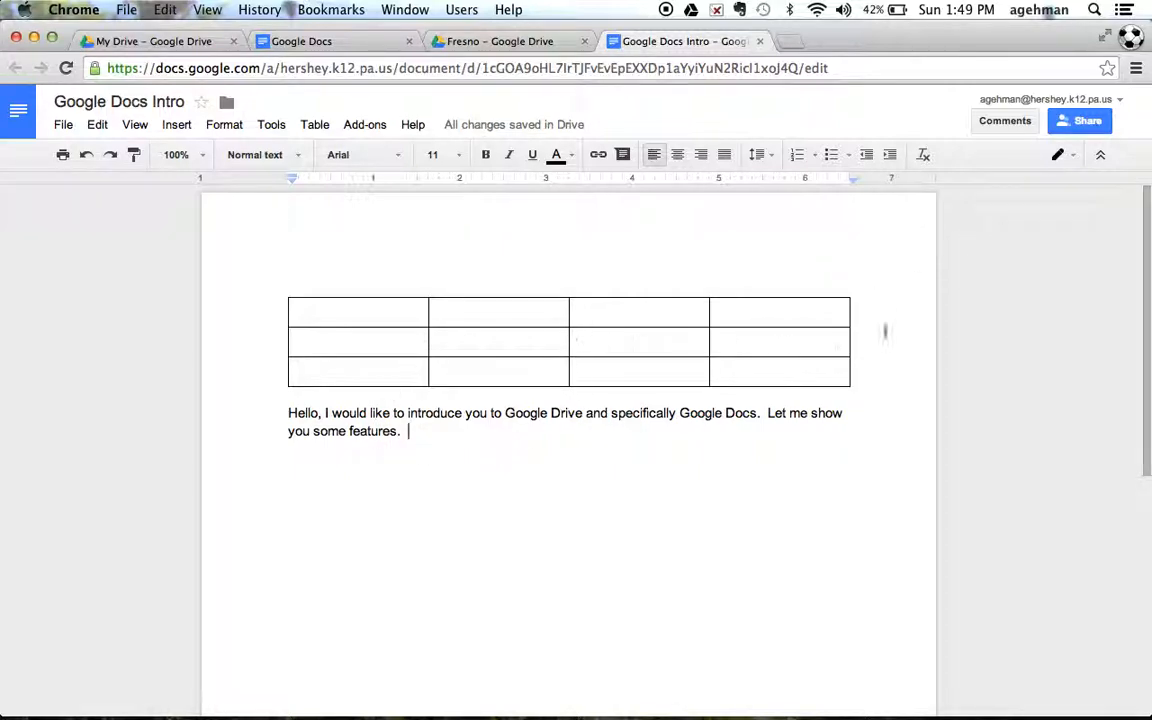
Open the document's sharing settings and enter the school colleague's suggested address as the person to invite.
{"action": "left_click", "coordinate": [1072, 122]}
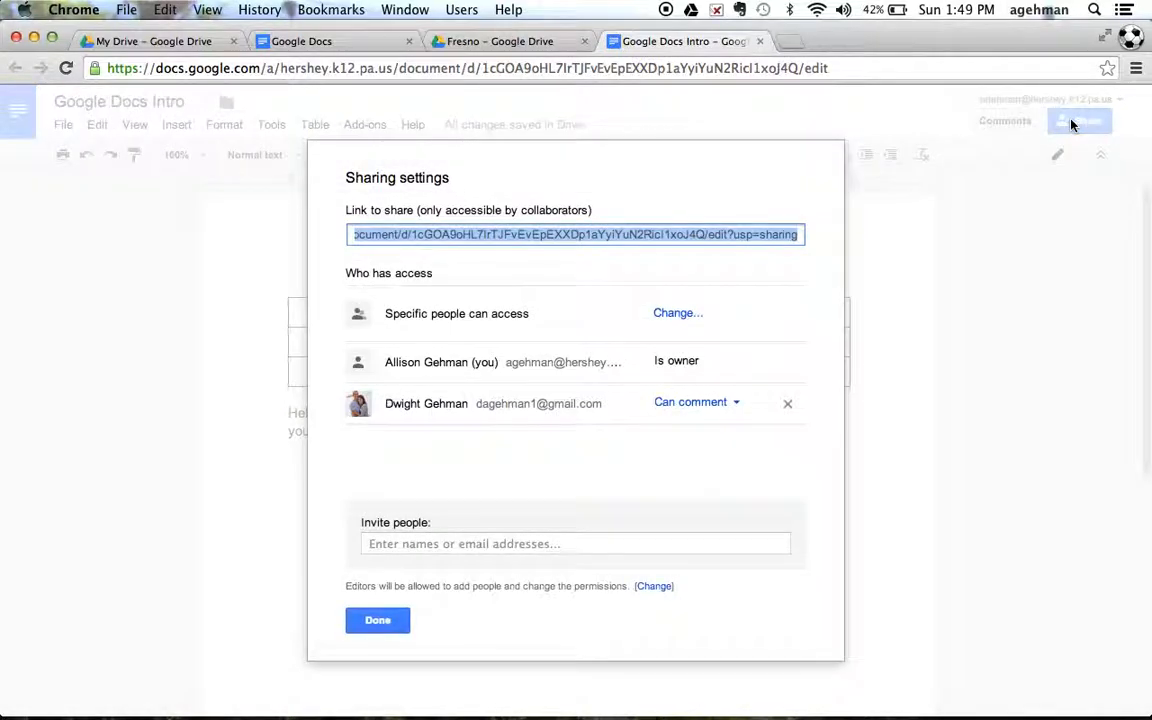
{"action": "left_click", "coordinate": [457, 546]}
{"action": "type", "text": "brady"}
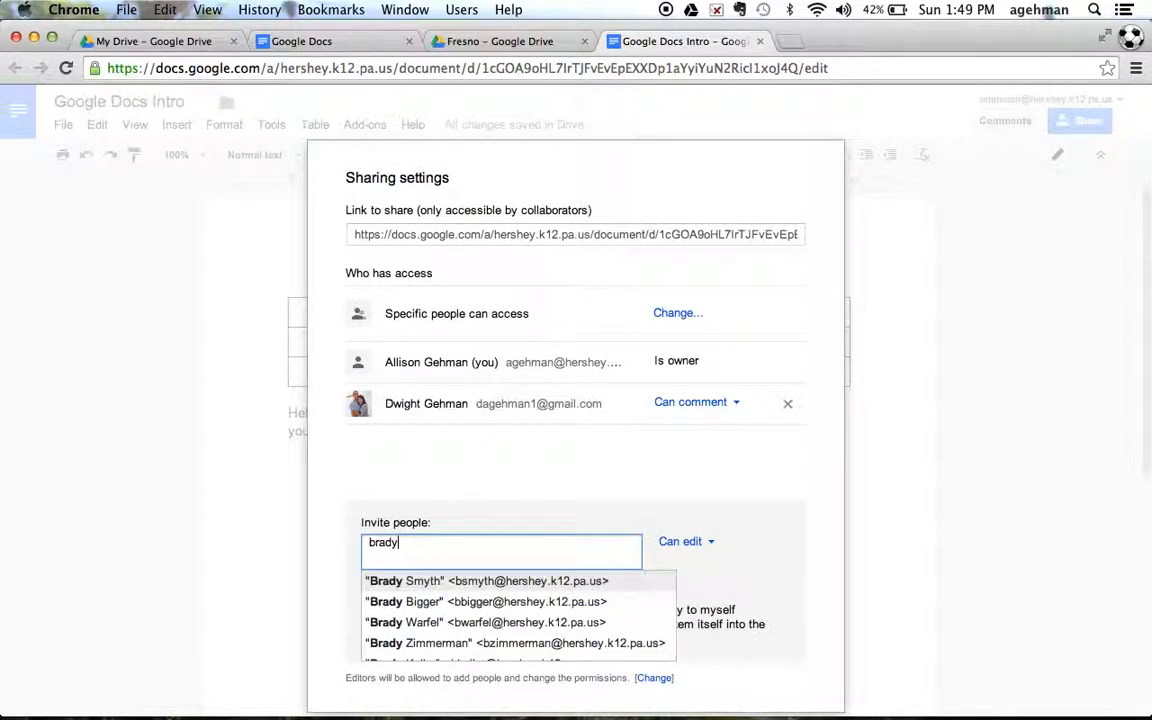
{"action": "key", "text": "BackSpace"}
{"action": "key", "text": "BackSpace"}
{"action": "key", "text": "BackSpace"}
{"action": "key", "text": "BackSpace"}
{"action": "type", "text": "bb"}
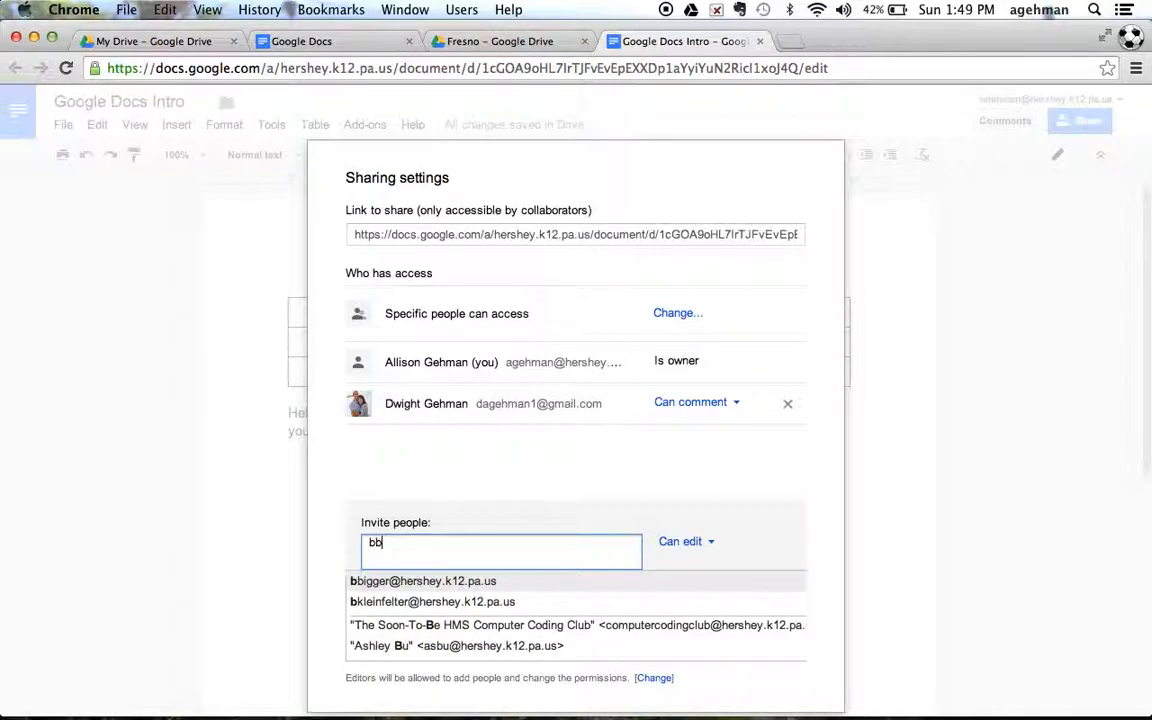
{"action": "type", "text": "i"}
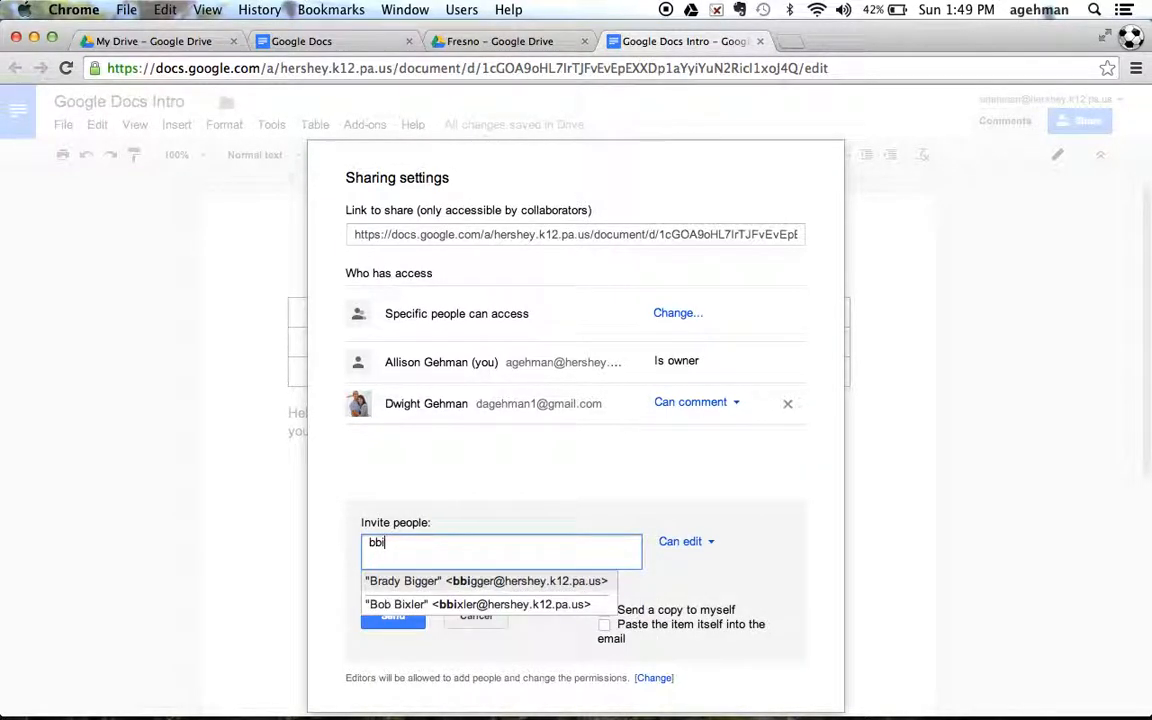
{"action": "left_click", "coordinate": [476, 588]}
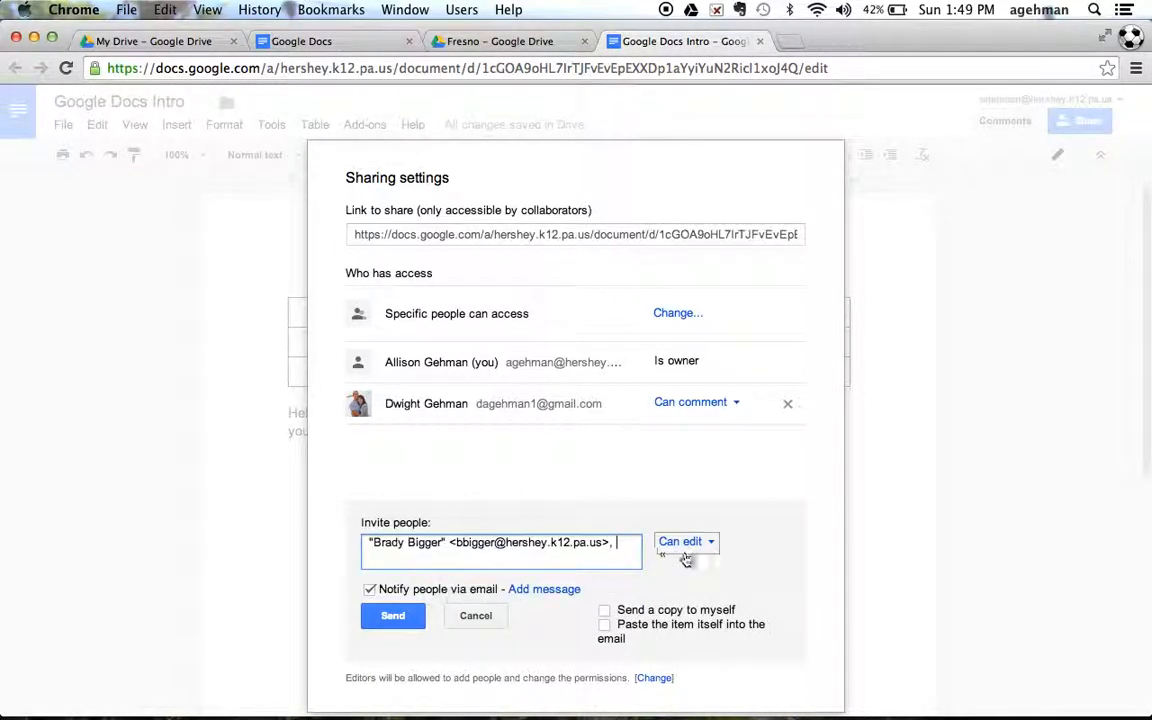
Set the invited colleague's permission to Can comment, send the invitation and close the sharing settings.
{"action": "left_click", "coordinate": [718, 546]}
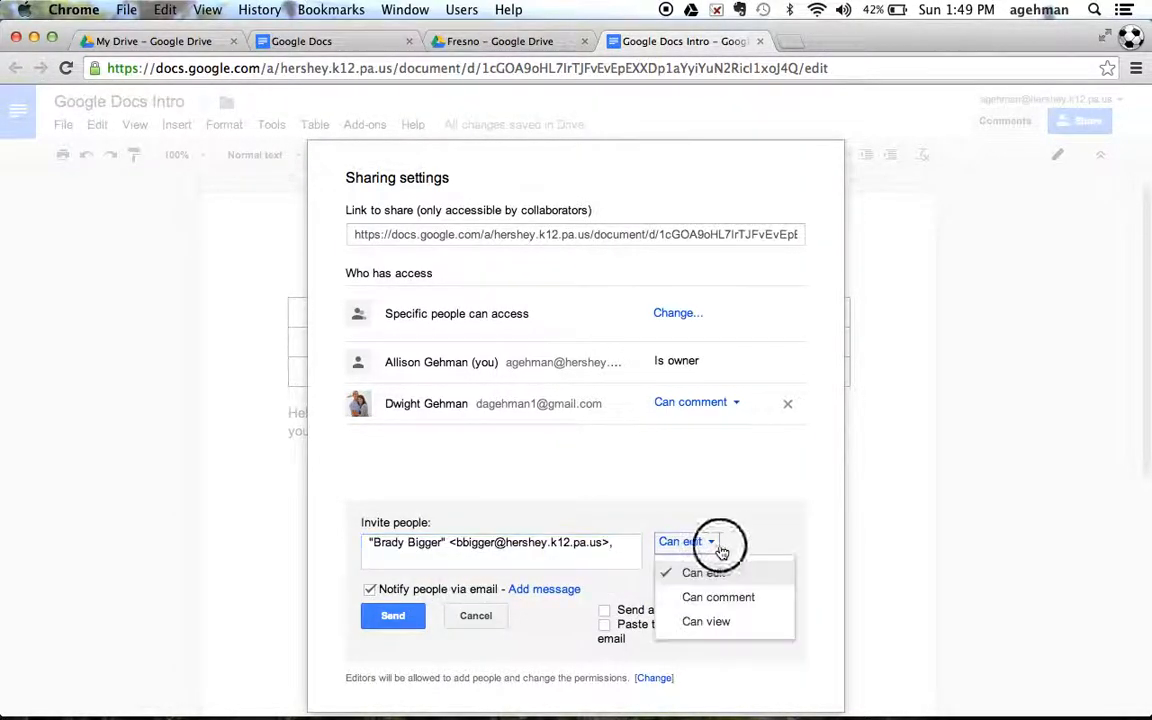
{"action": "left_click", "coordinate": [728, 598]}
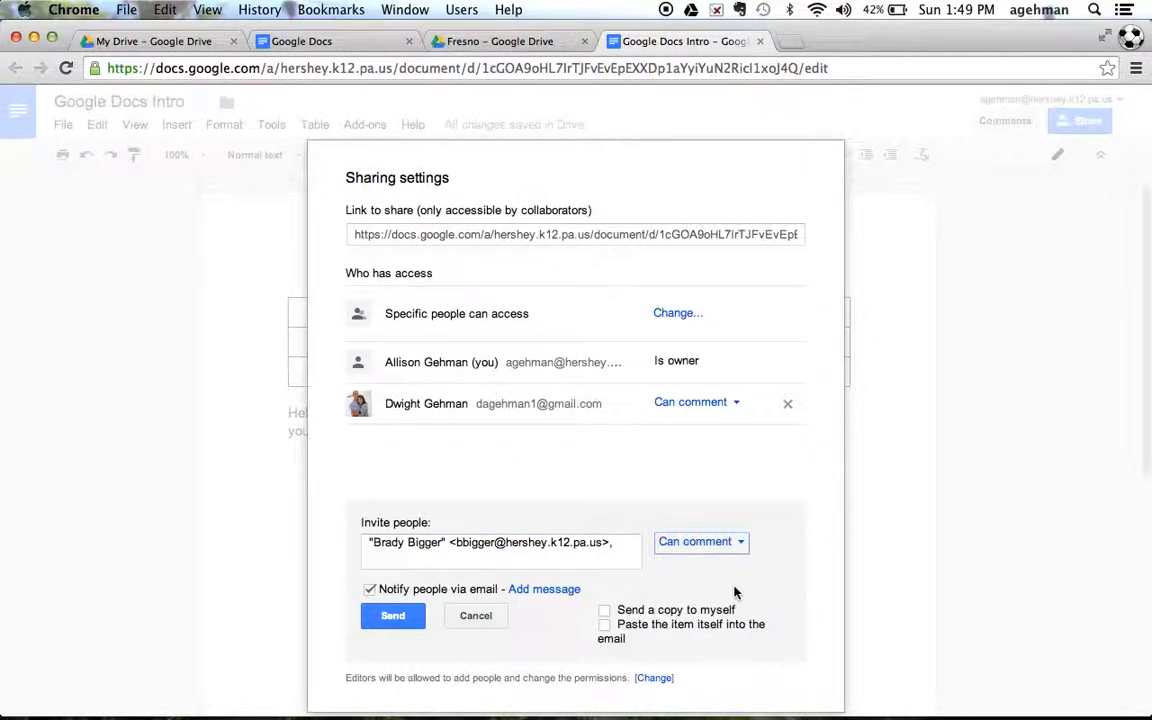
{"action": "left_click", "coordinate": [395, 618]}
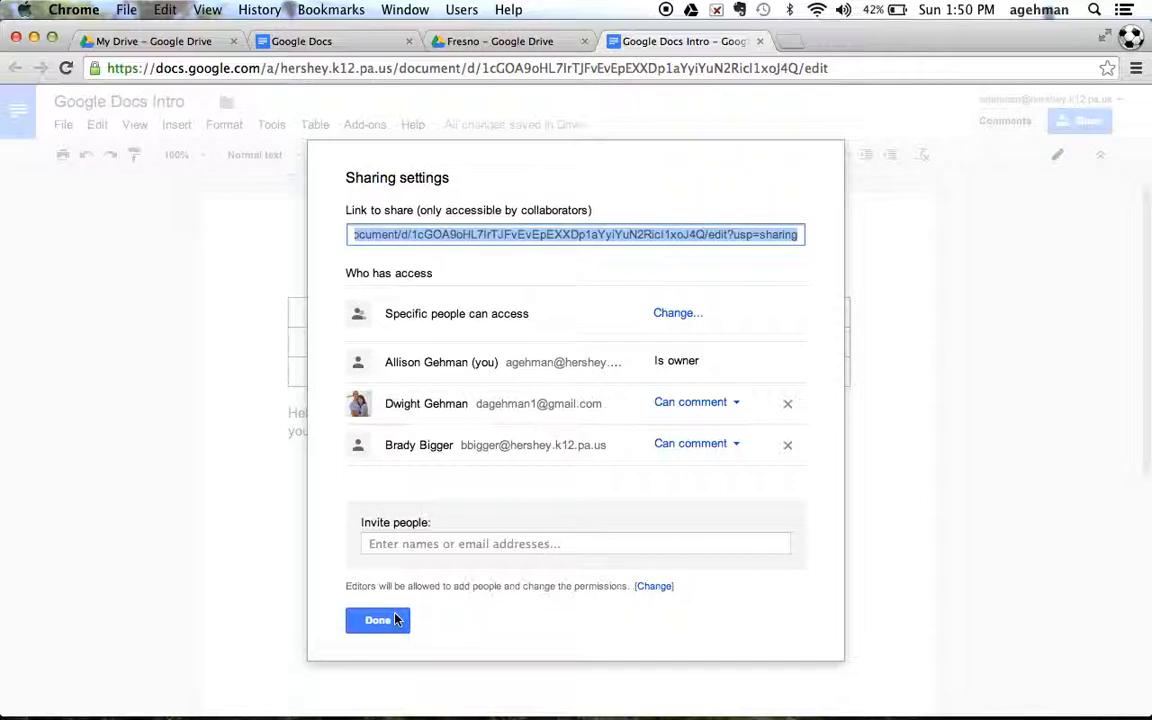
{"action": "left_click", "coordinate": [375, 620]}
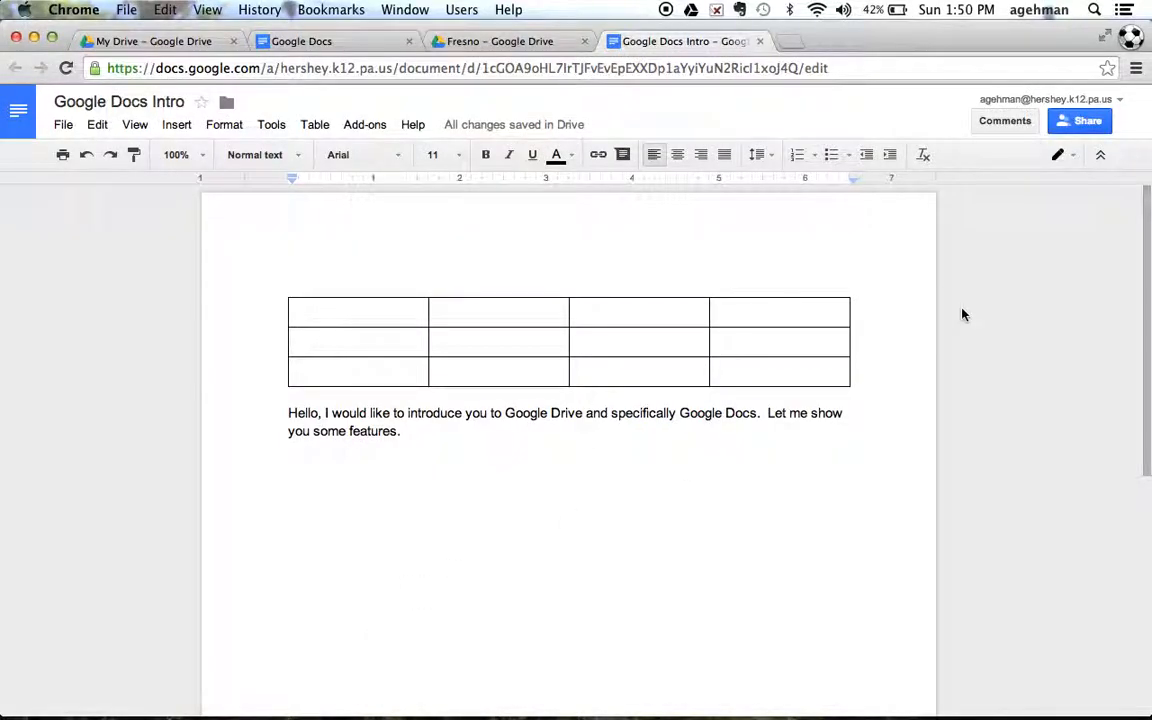
Sign out, sign in to the Gmail collaborator's account with its account password, and dismiss the Drive notice.
{"action": "left_click", "coordinate": [1119, 100]}
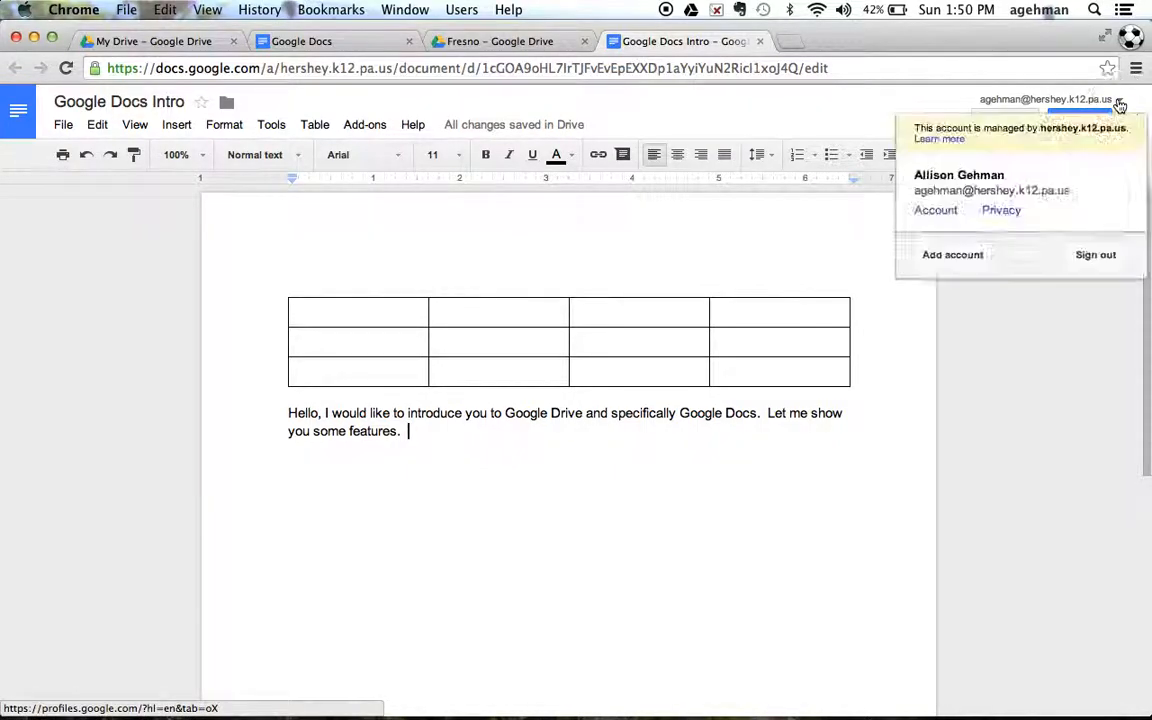
{"action": "left_click", "coordinate": [1095, 254]}
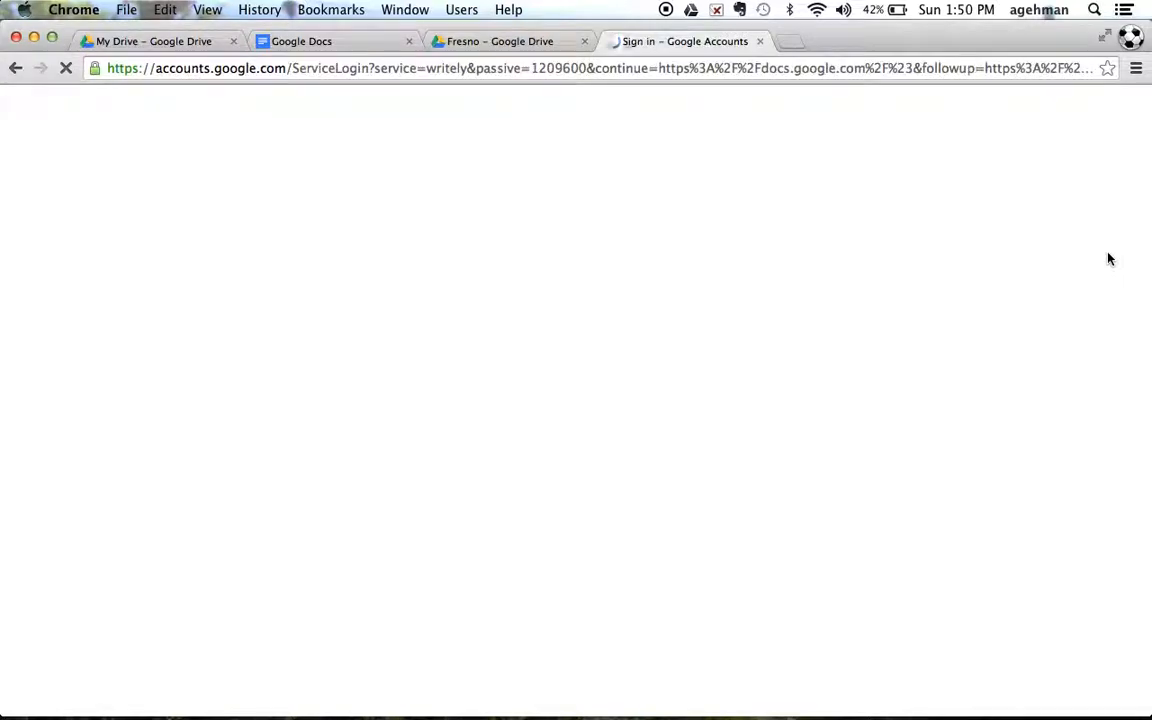
{"action": "left_click", "coordinate": [603, 290]}
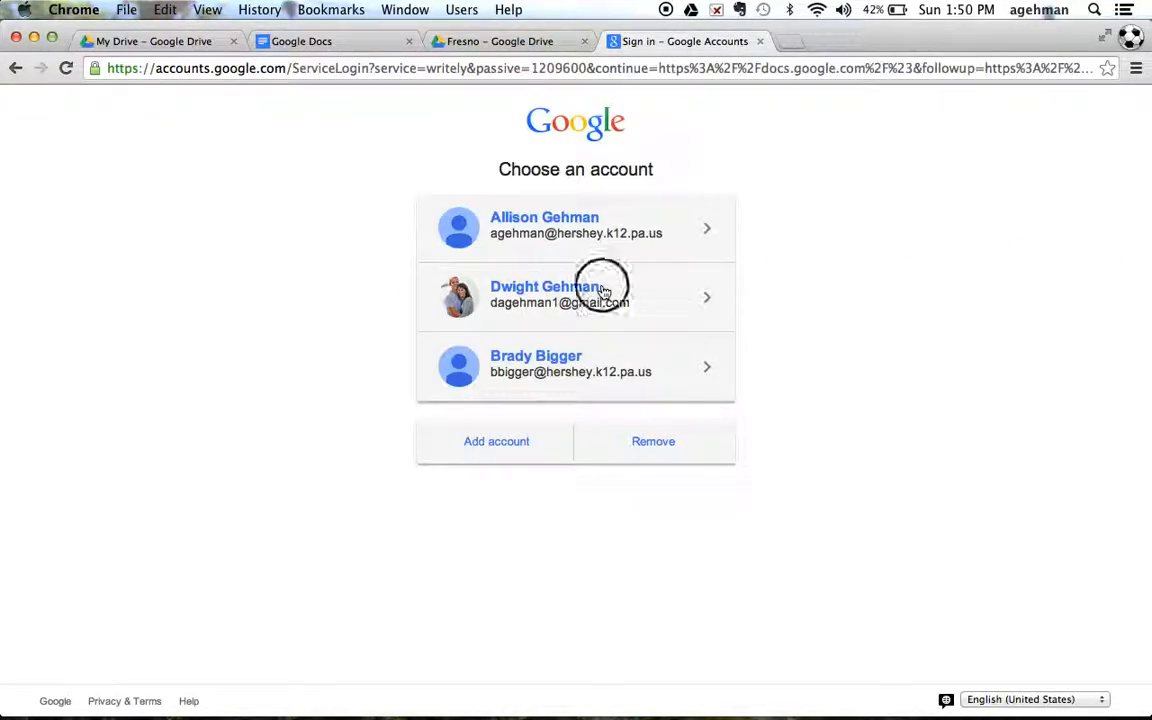
{"action": "type", "text": "•••••••••••"}
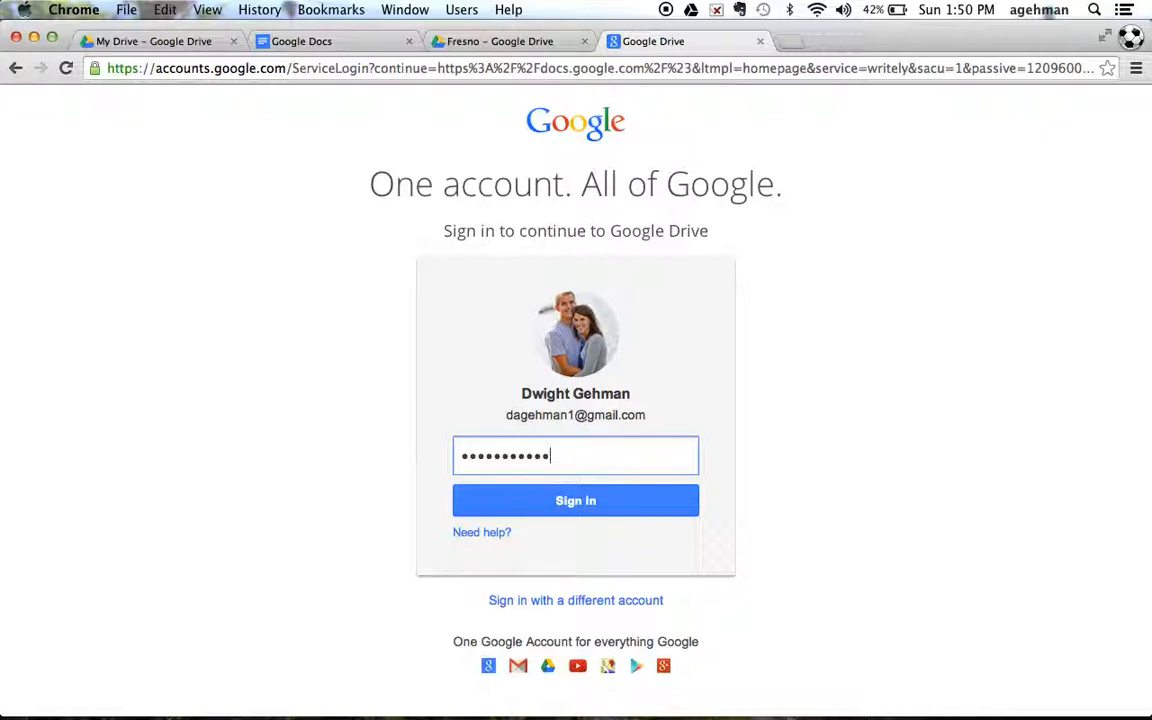
{"action": "left_click", "coordinate": [569, 504]}
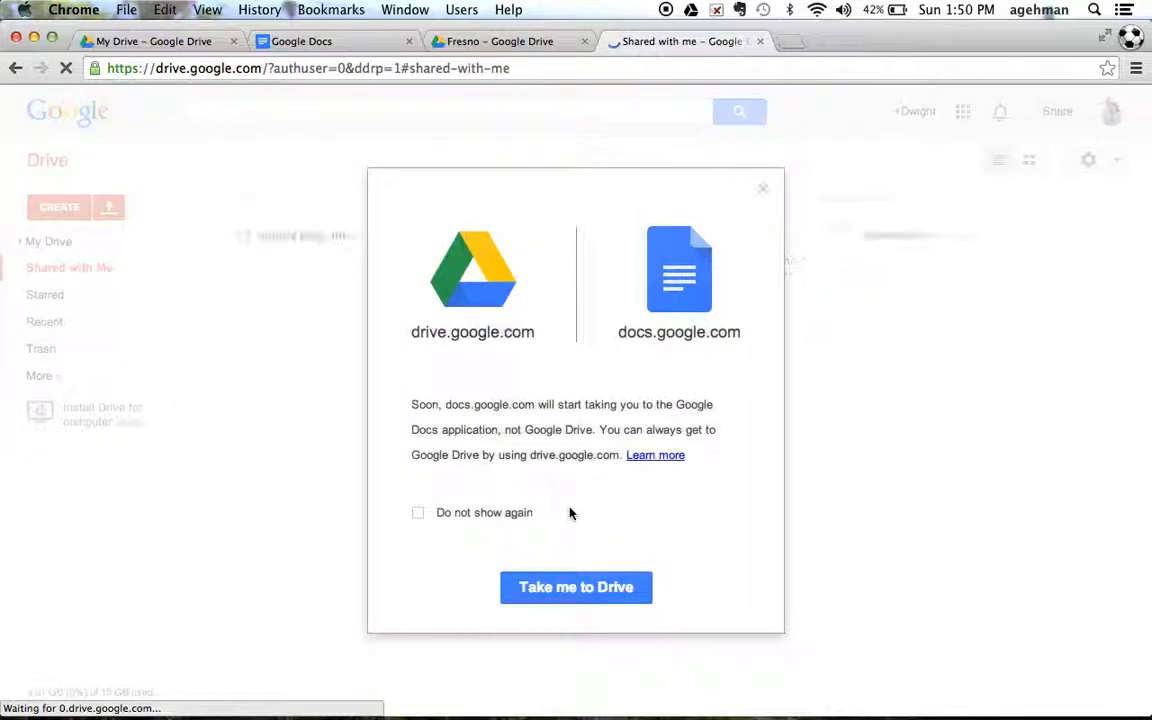
{"action": "left_click", "coordinate": [598, 622]}
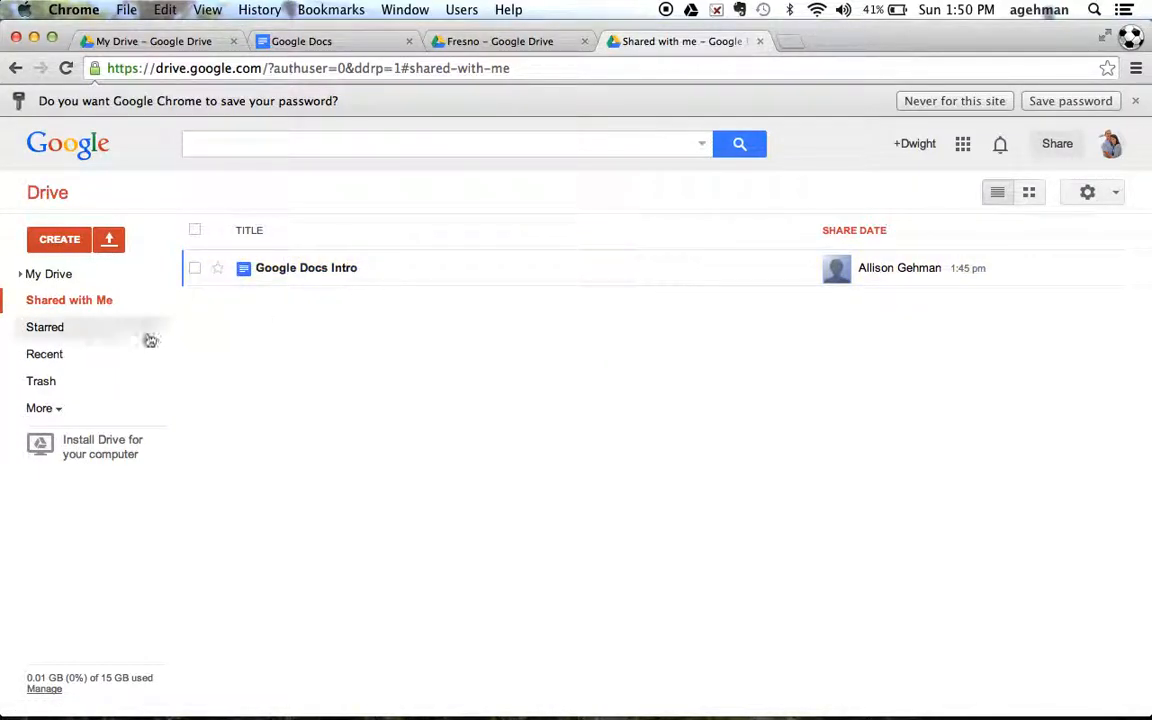
Look through the collaborator's My Drive, Shared with Me, Recent and All Items lists for the shared document.
{"action": "left_click", "coordinate": [60, 285]}
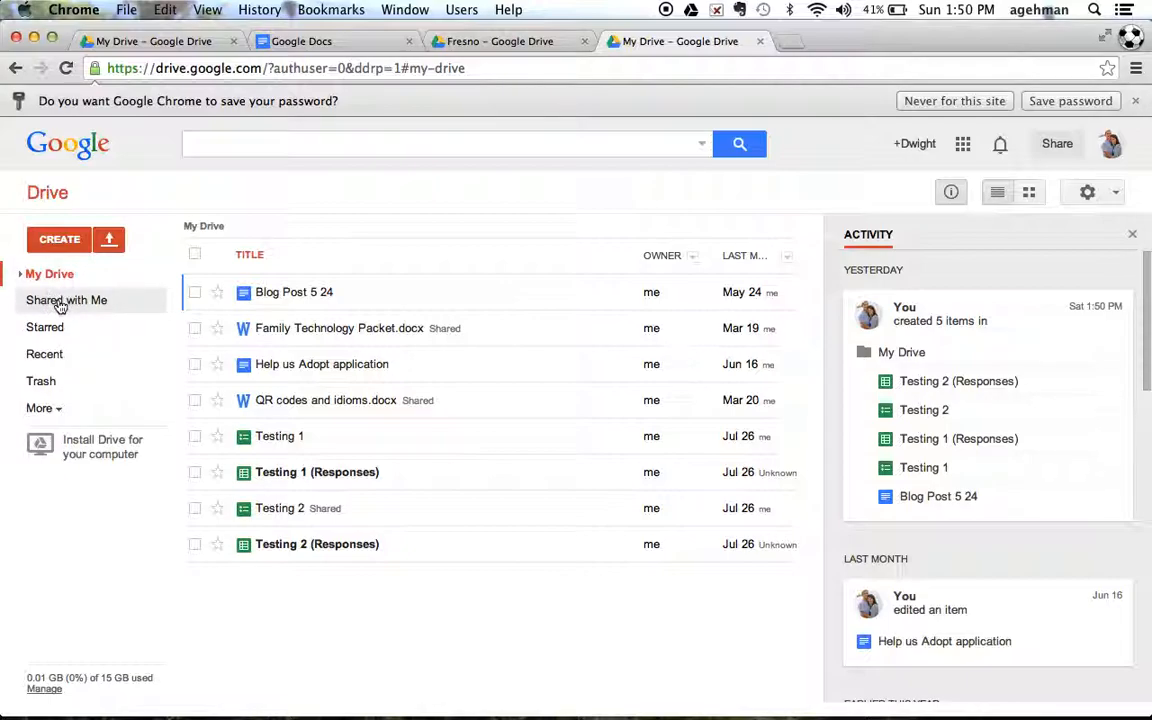
{"action": "left_click", "coordinate": [60, 305]}
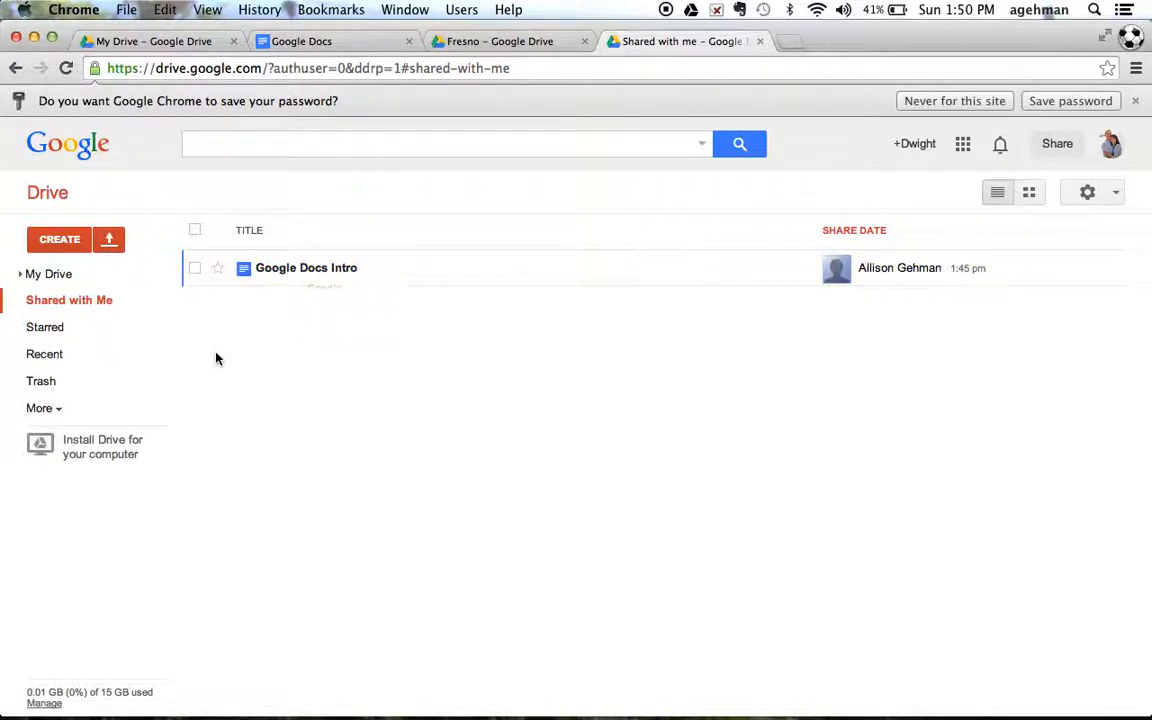
{"action": "left_click", "coordinate": [53, 358]}
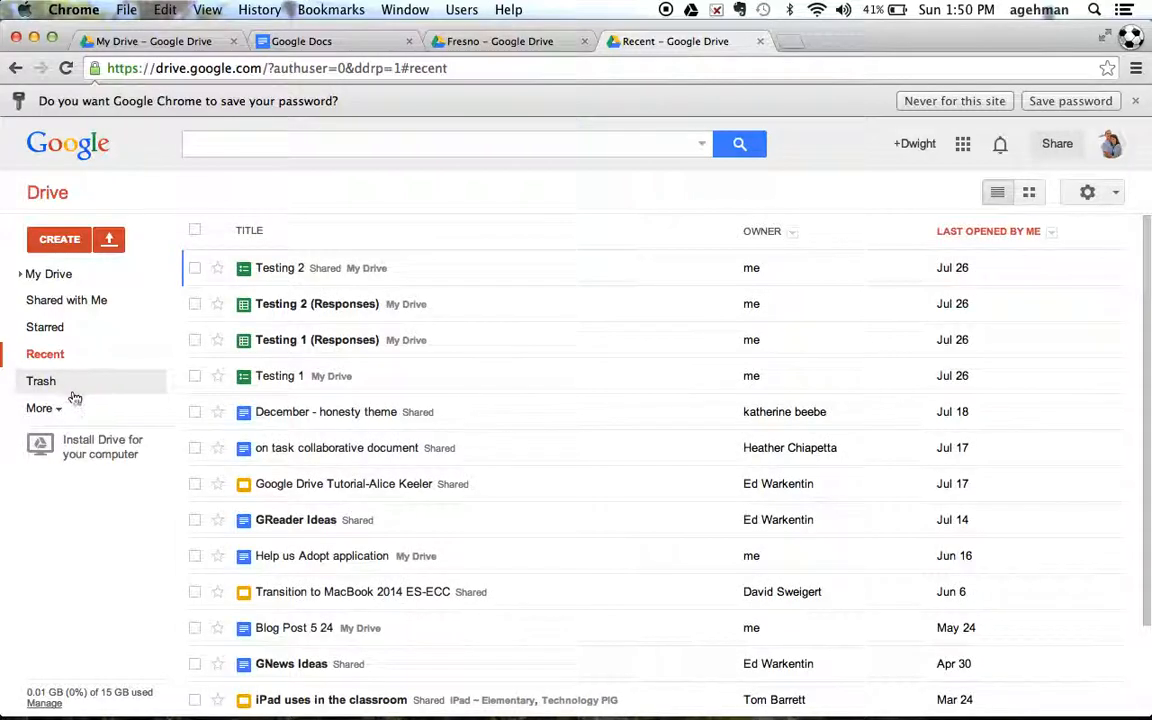
{"action": "left_click", "coordinate": [62, 409]}
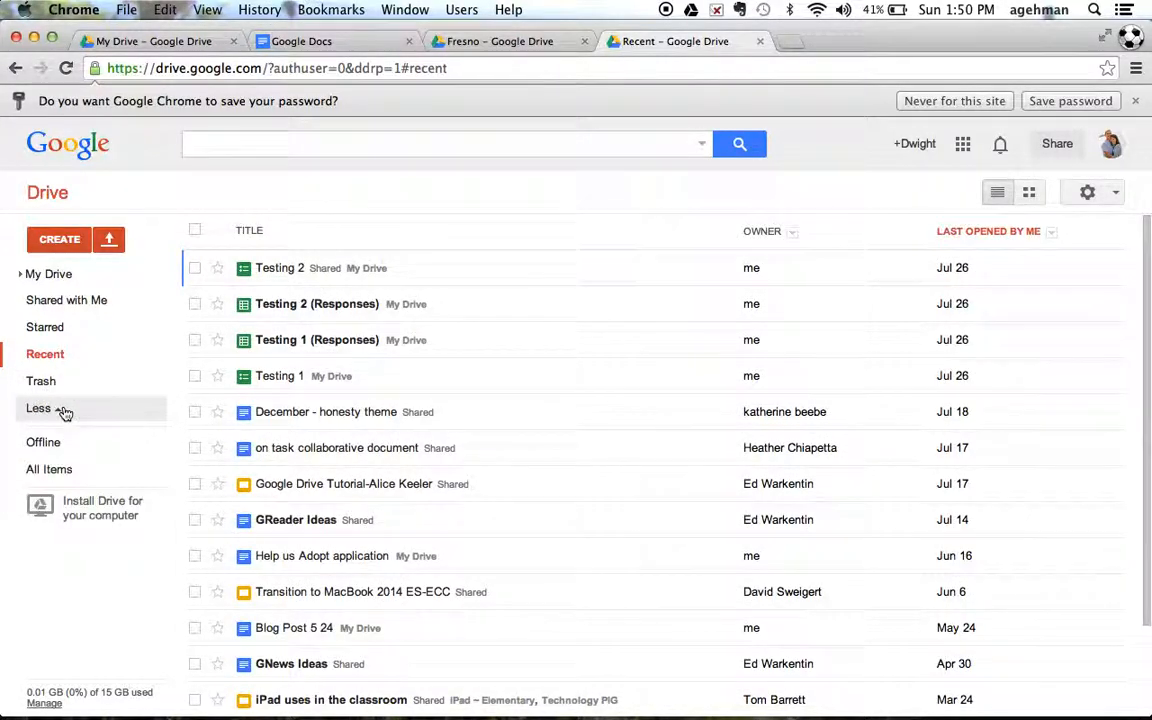
{"action": "left_click", "coordinate": [38, 470]}
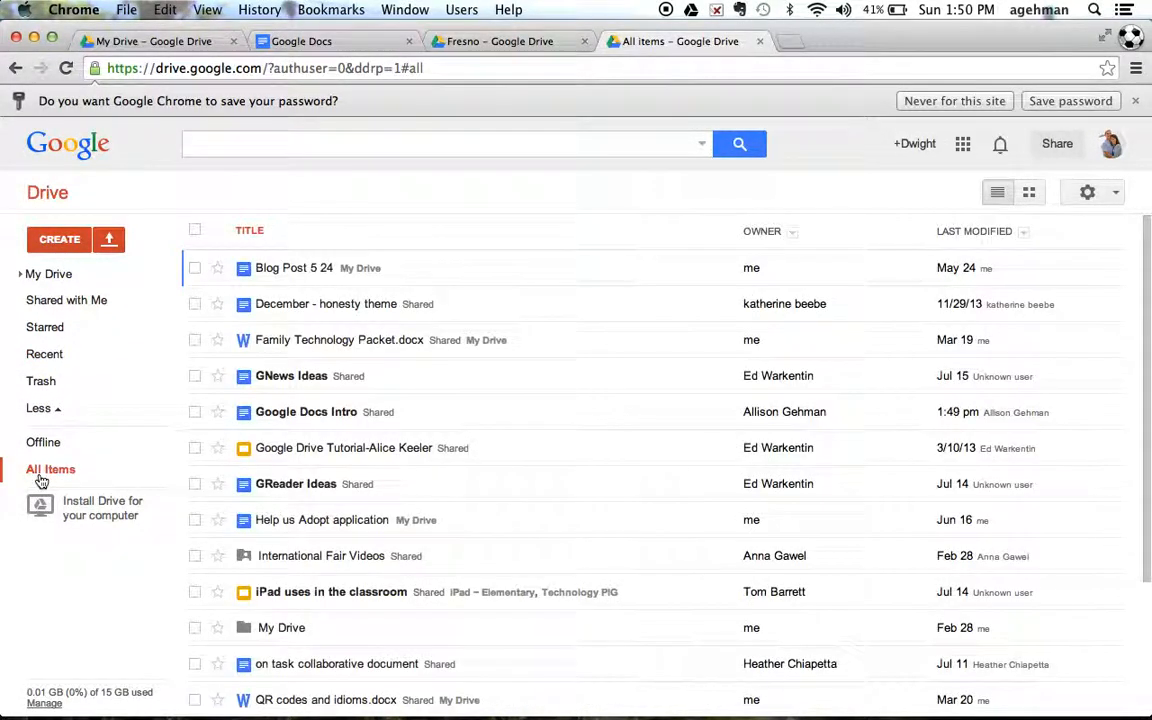
Open Google Docs Intro from the Shared with Me list and suggest the text "It would be good to add a title." above the table.
{"action": "left_click", "coordinate": [79, 312]}
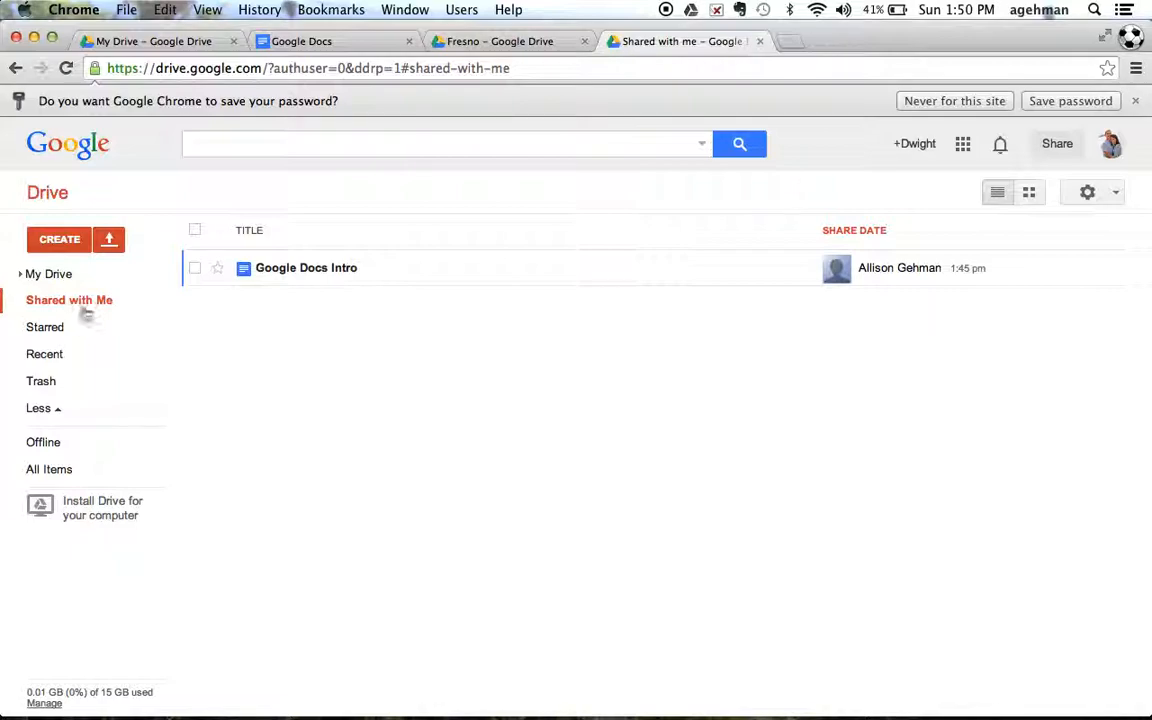
{"action": "left_click", "coordinate": [274, 269]}
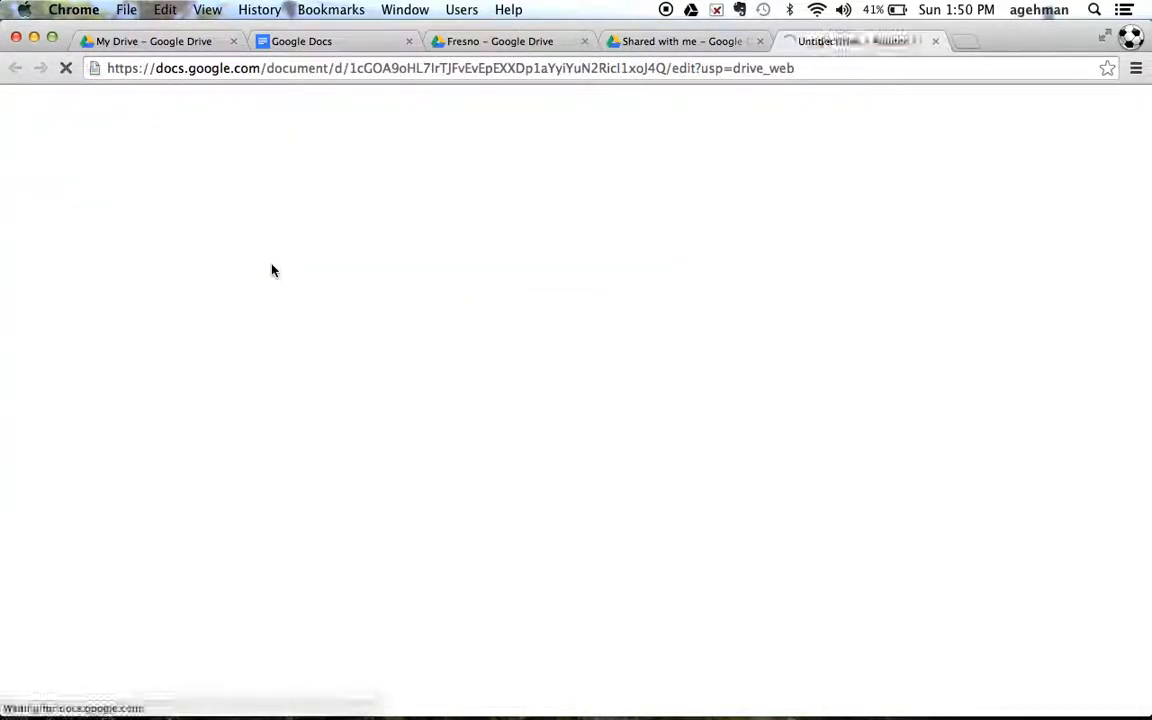
{"action": "left_click", "coordinate": [348, 281]}
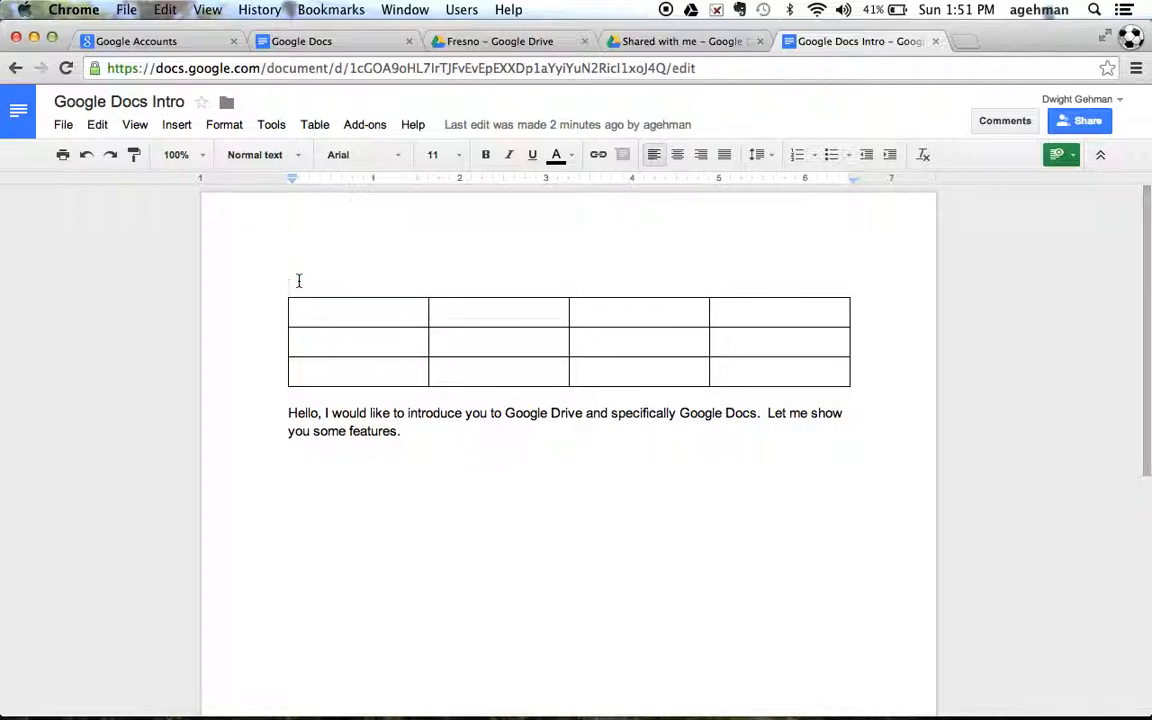
{"action": "type", "text": "It"}
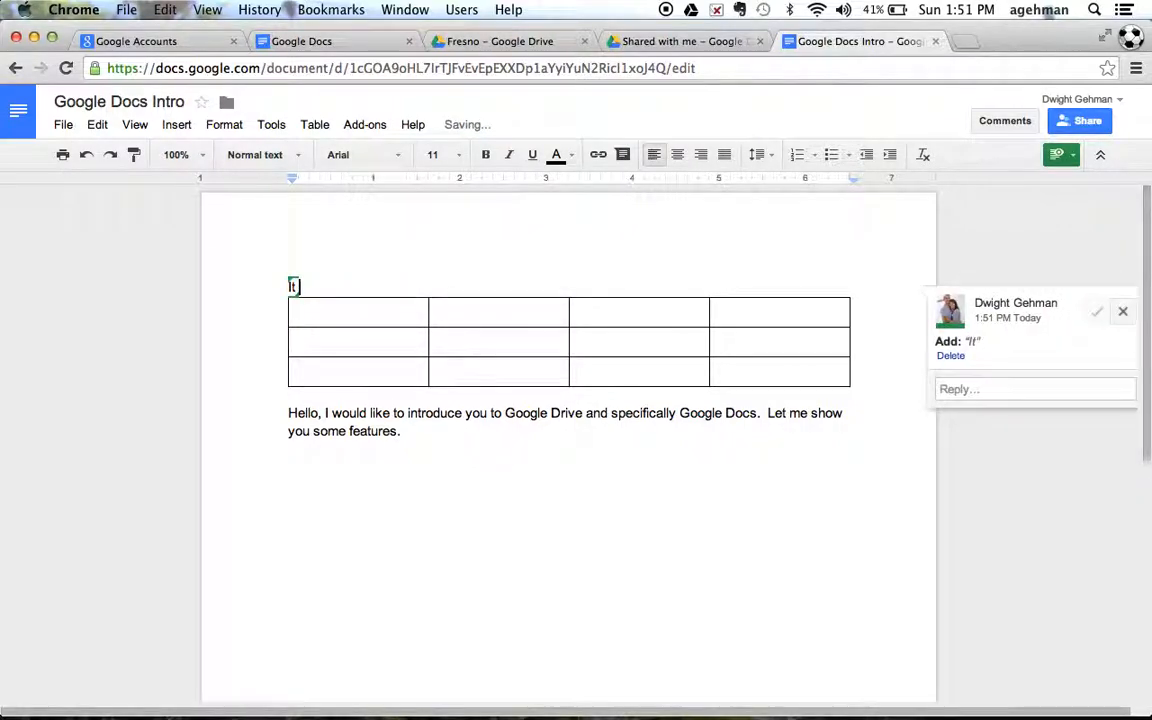
{"action": "type", "text": " would be good to a"}
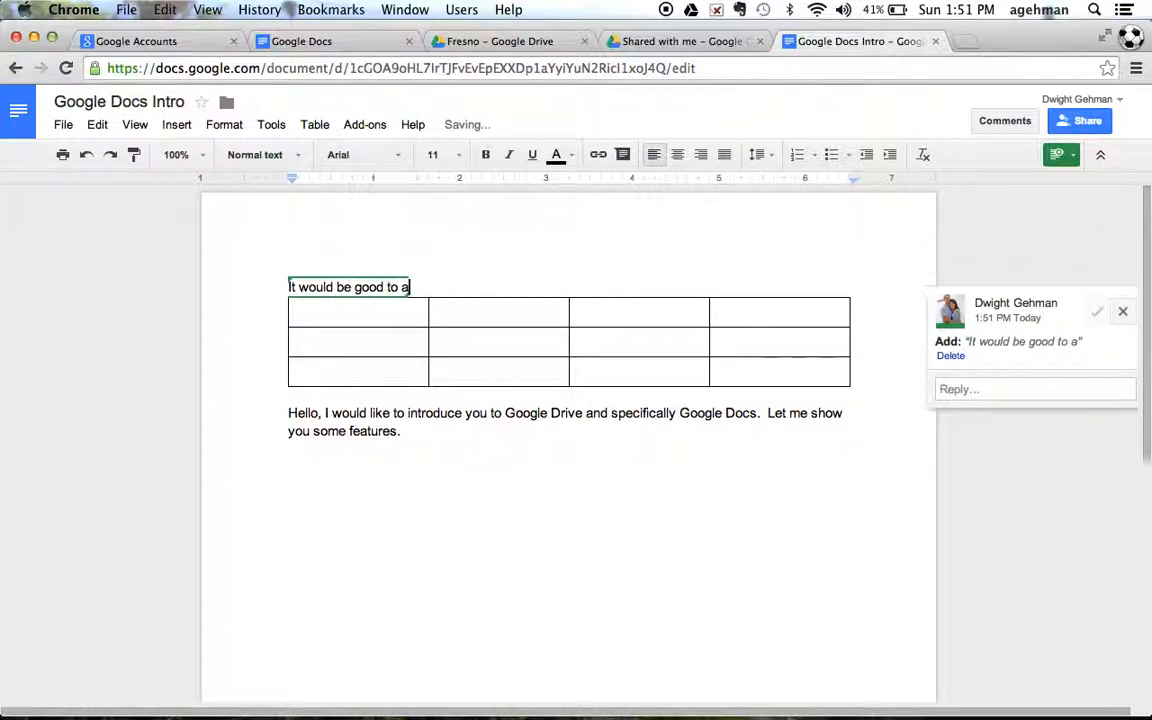
{"action": "type", "text": "dd a title."}
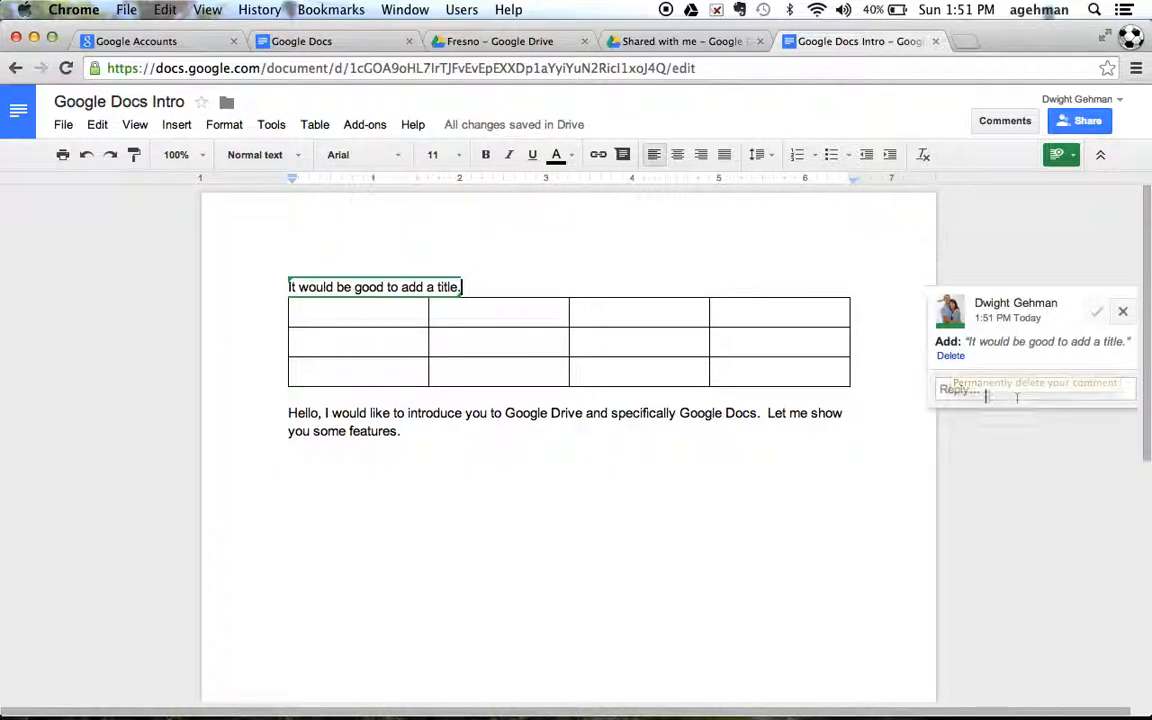
{"action": "left_click", "coordinate": [844, 443]}
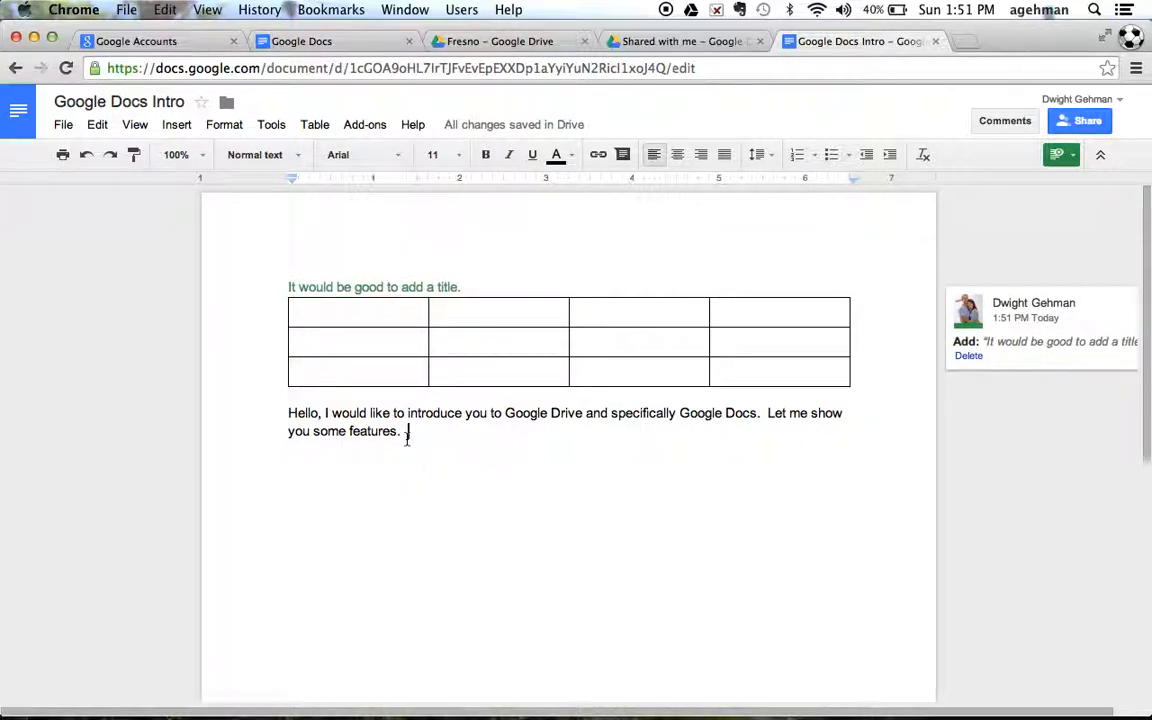
Suggest adding "Maybe use an exclamation mark to show excitement" at the end of the introductory paragraph.
{"action": "left_click_drag", "start_coordinate": [407, 433], "coordinate": [443, 445]}
{"action": "type", "text": "M"}
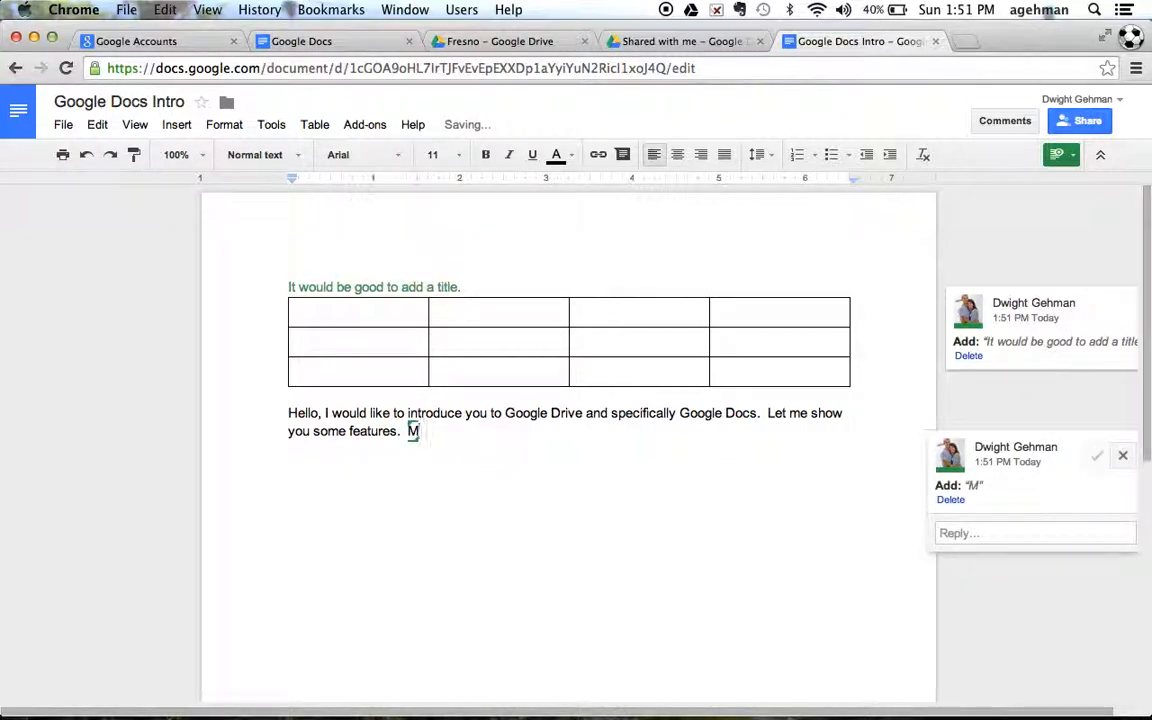
{"action": "type", "text": "aybe use a "}
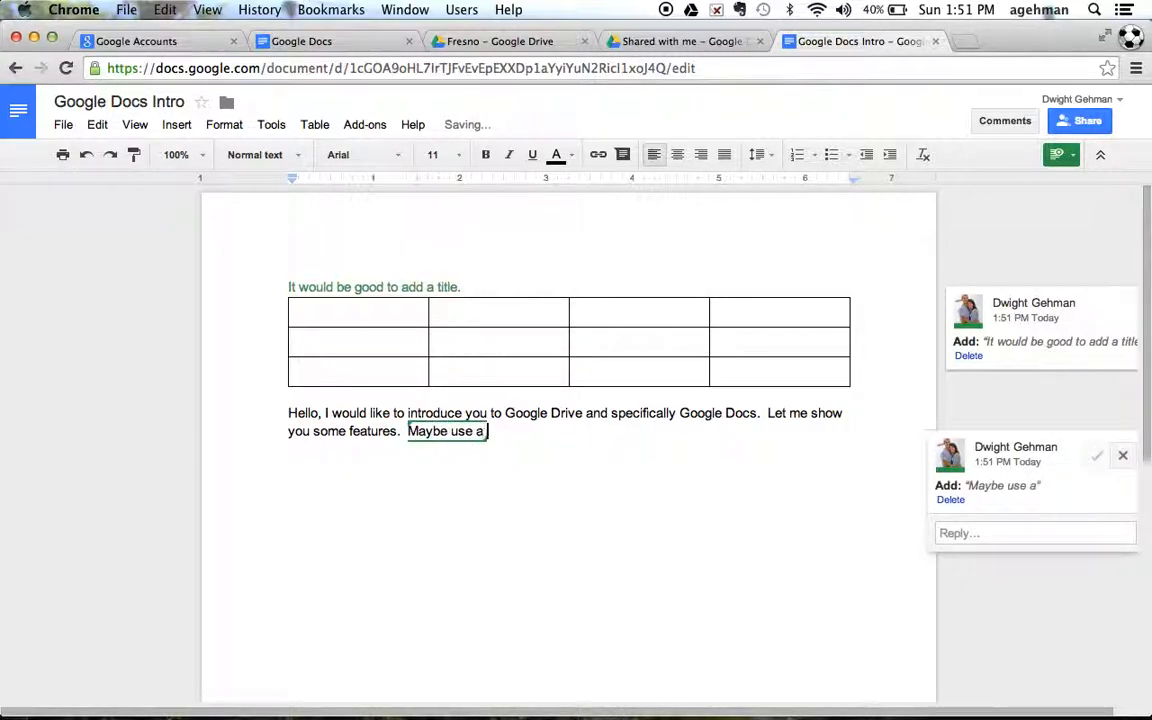
{"action": "type", "text": "n exclam"}
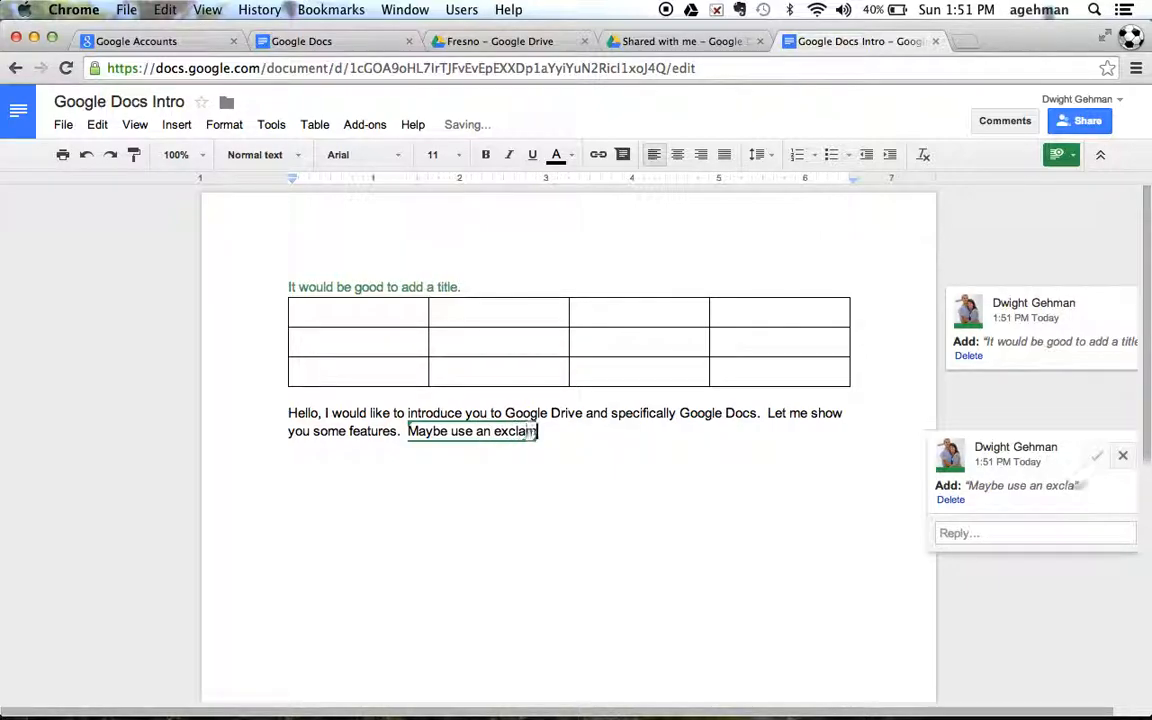
{"action": "type", "text": "ation mark to show"}
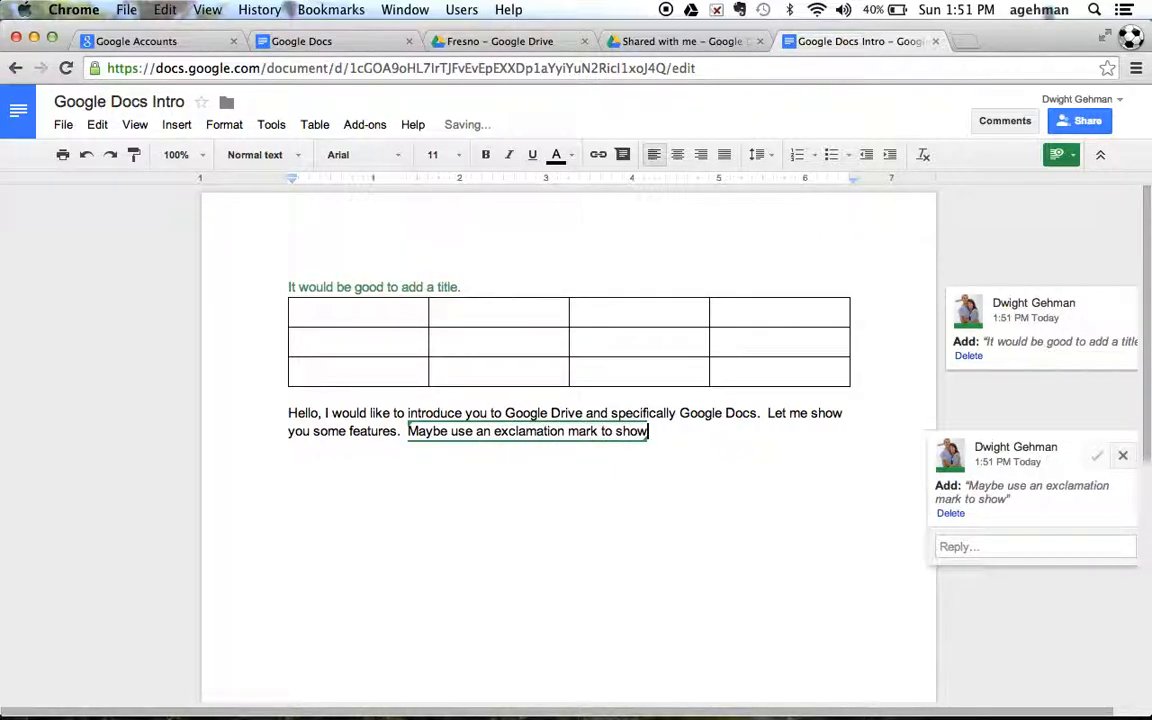
{"action": "type", "text": " excitem"}
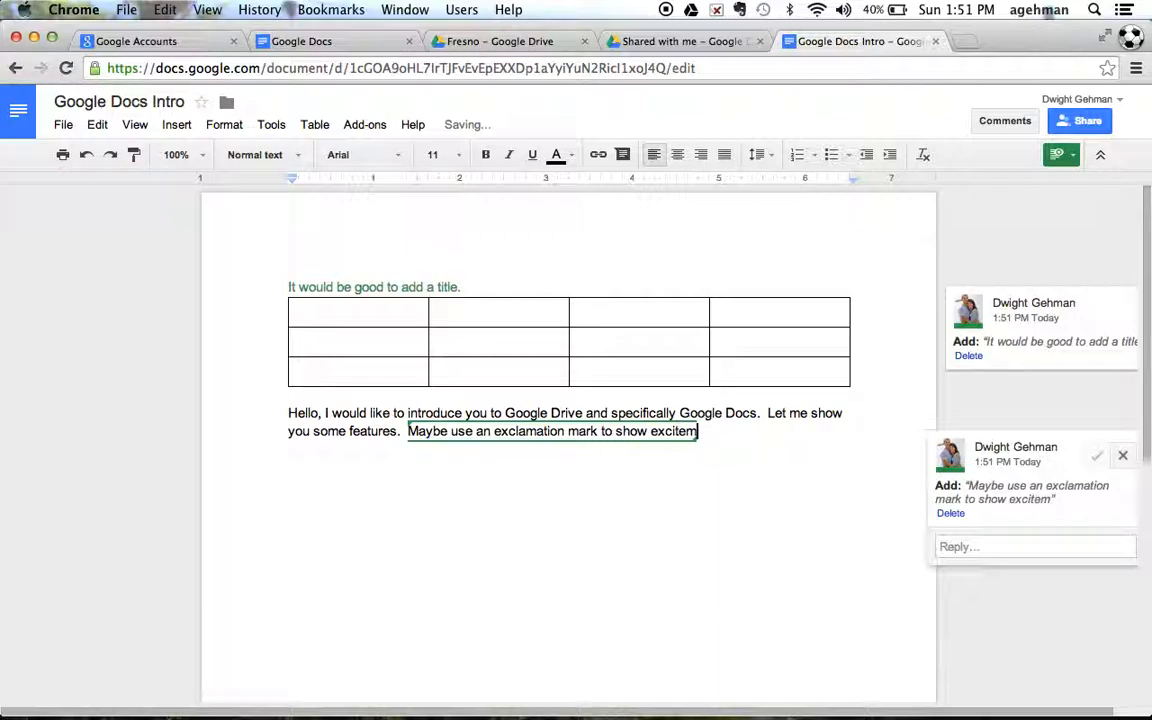
{"action": "type", "text": "ent"}
{"action": "left_click", "coordinate": [449, 500]}
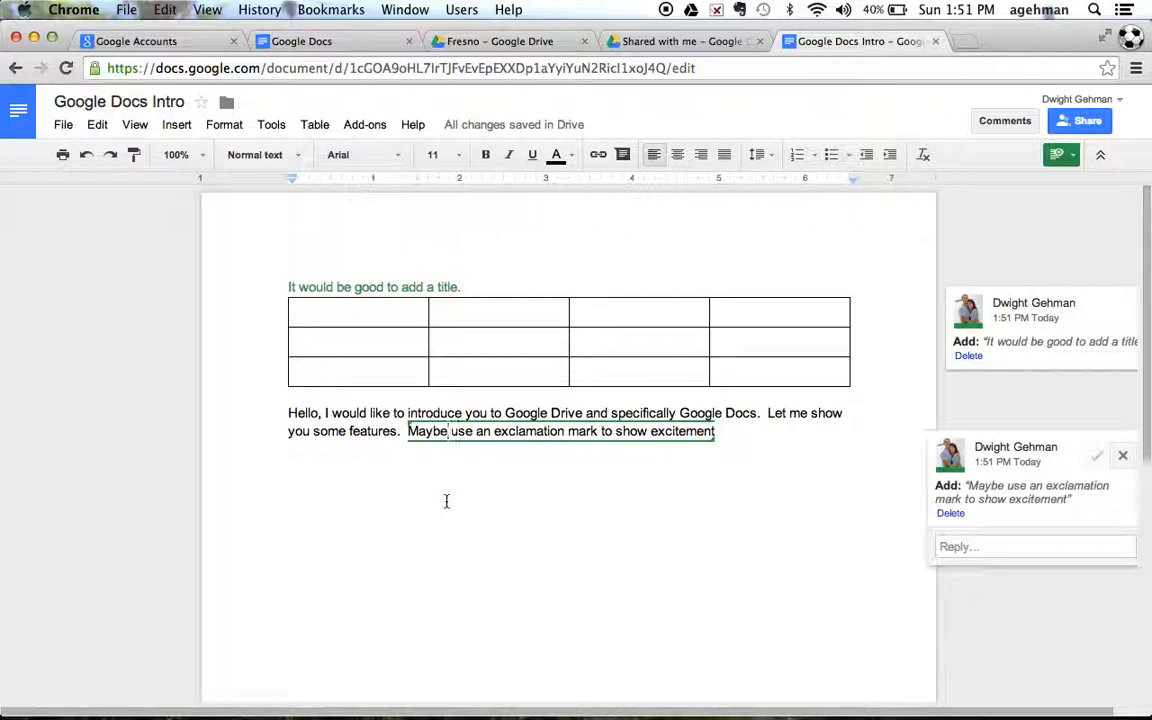
Sign out of the collaborator's account, sign back in to the document owner's school account and dismiss the Drive notice.
{"action": "left_click", "coordinate": [1120, 102]}
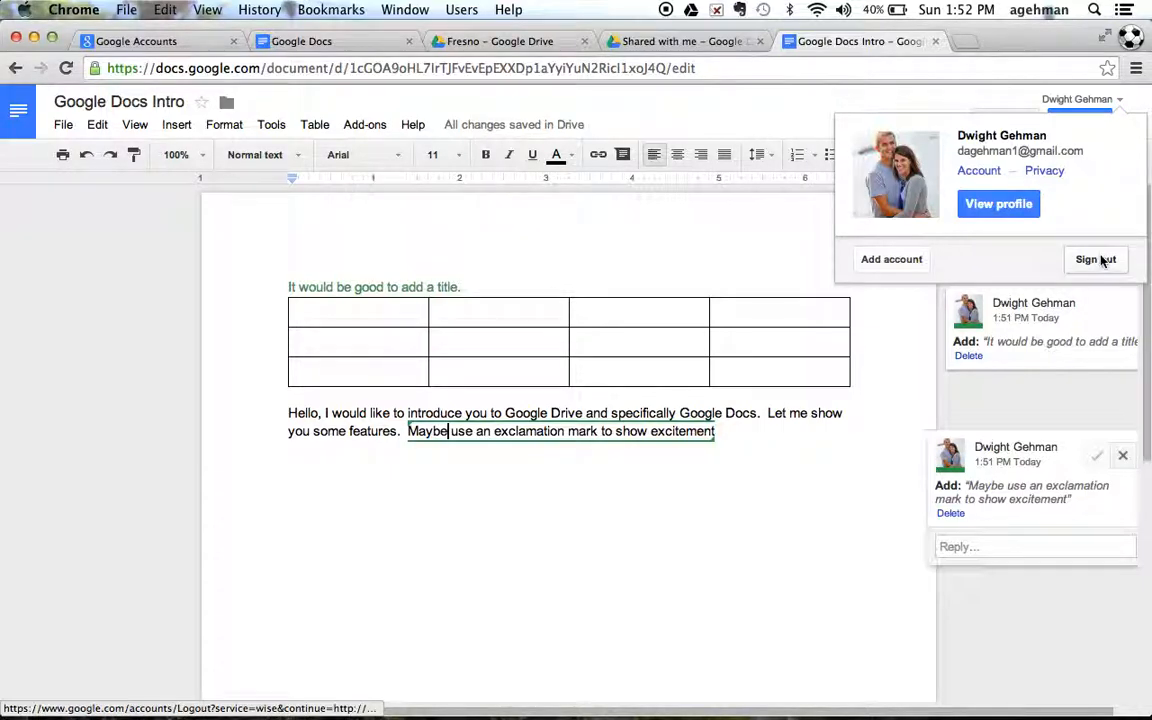
{"action": "left_click", "coordinate": [1100, 260]}
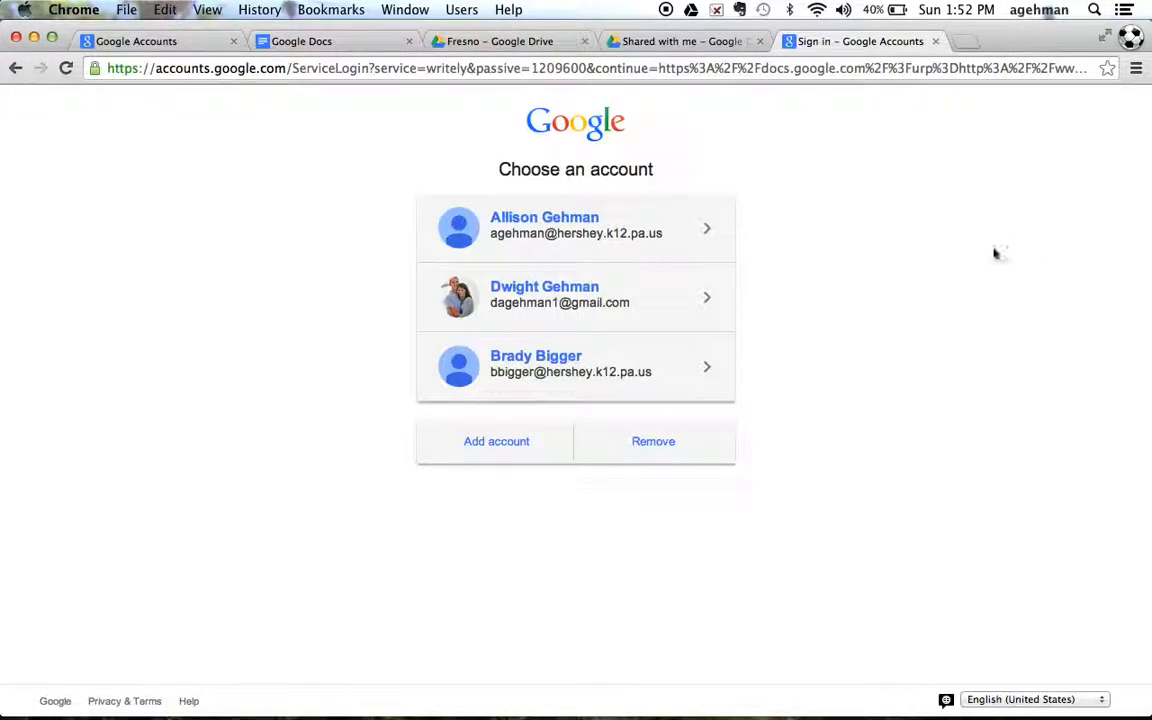
{"action": "left_click", "coordinate": [613, 230]}
{"action": "left_click", "coordinate": [566, 505]}
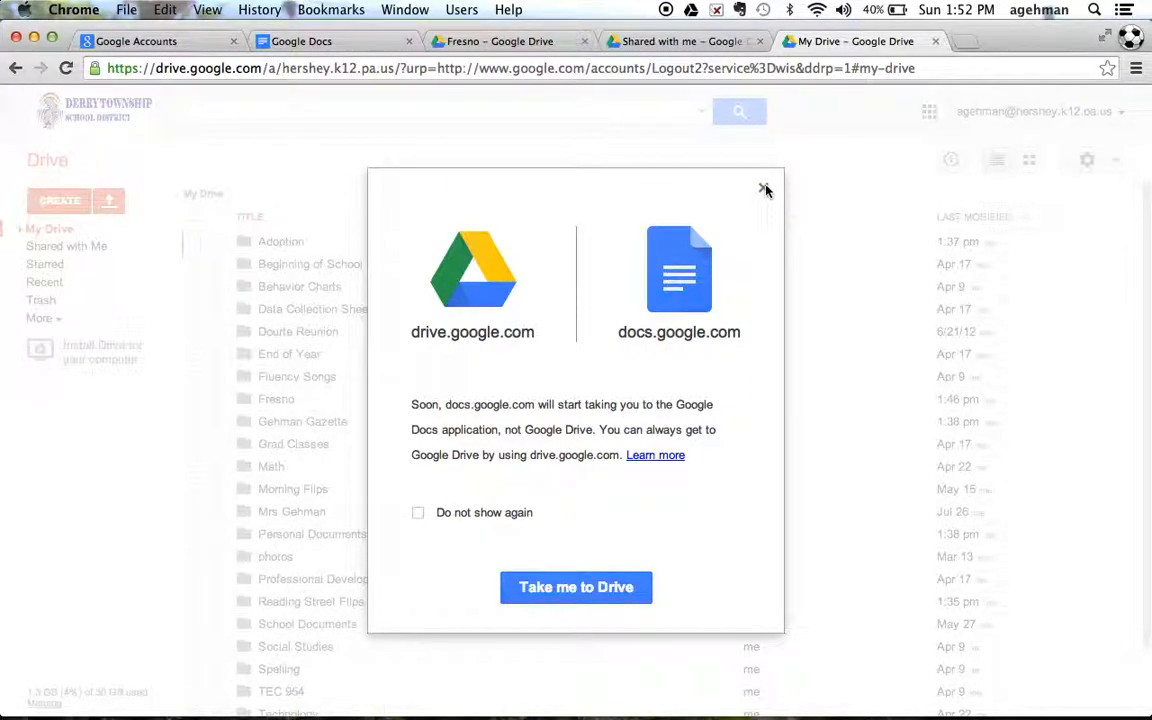
{"action": "left_click", "coordinate": [764, 189]}
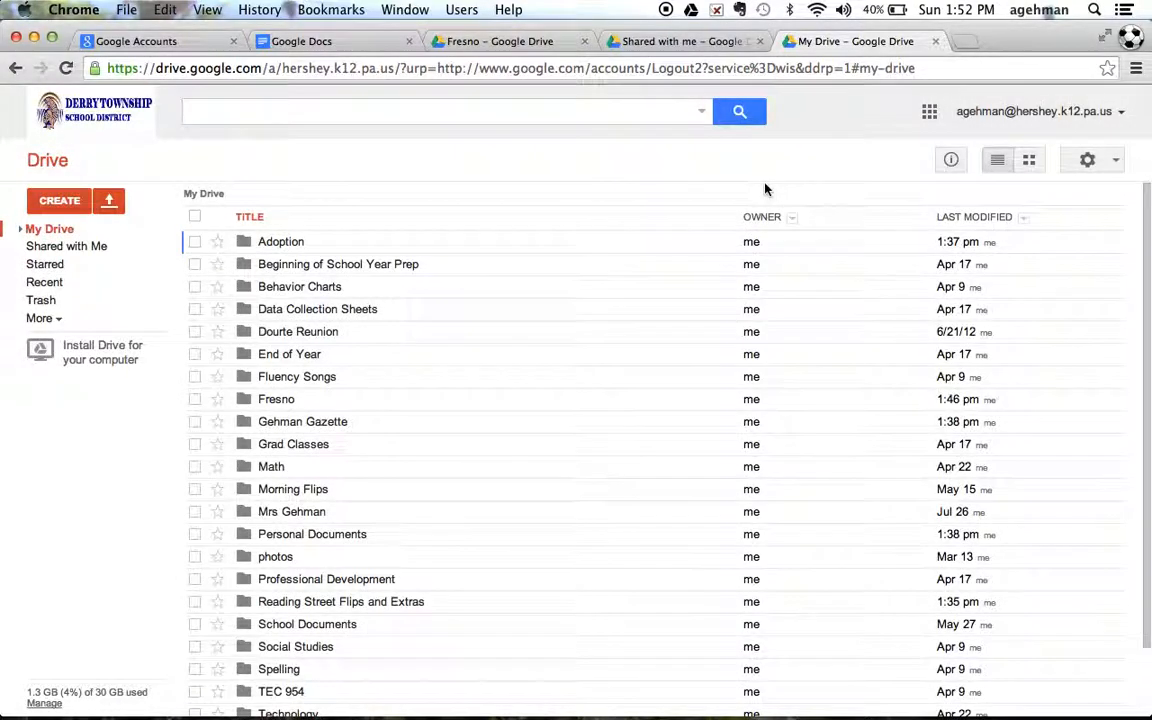
Open Google Docs Intro from the Fresno folder and accept the collaborator's suggestion about adding a title.
{"action": "left_click", "coordinate": [287, 403]}
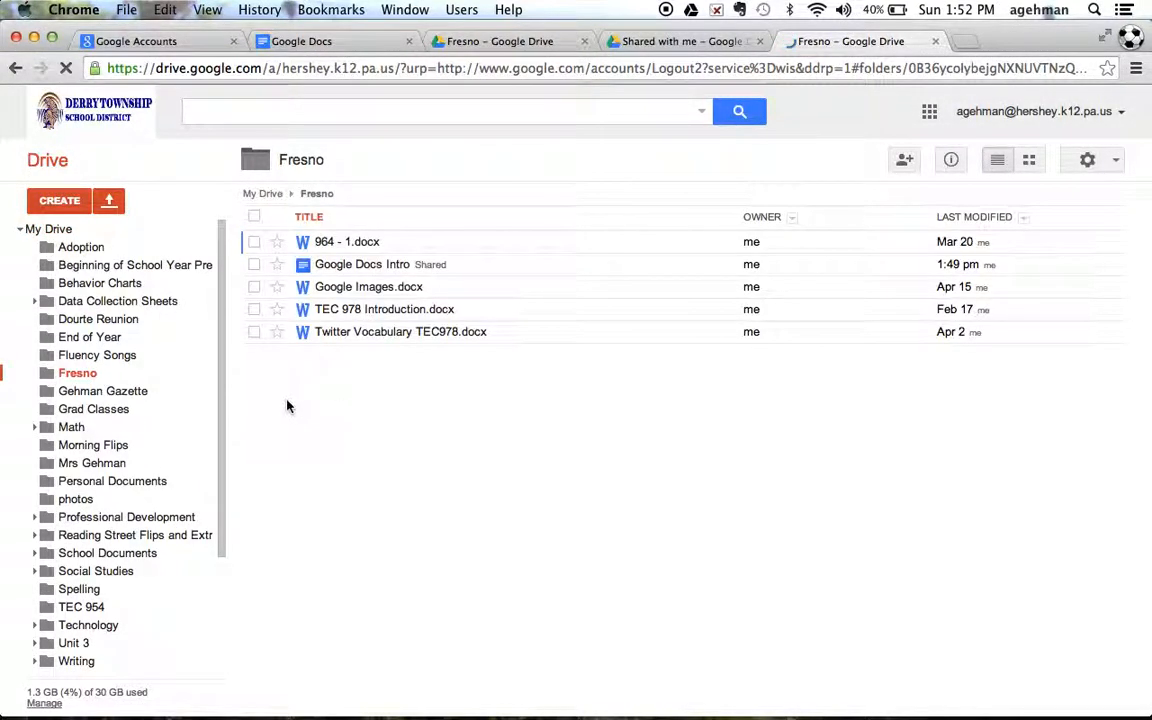
{"action": "left_click", "coordinate": [398, 265]}
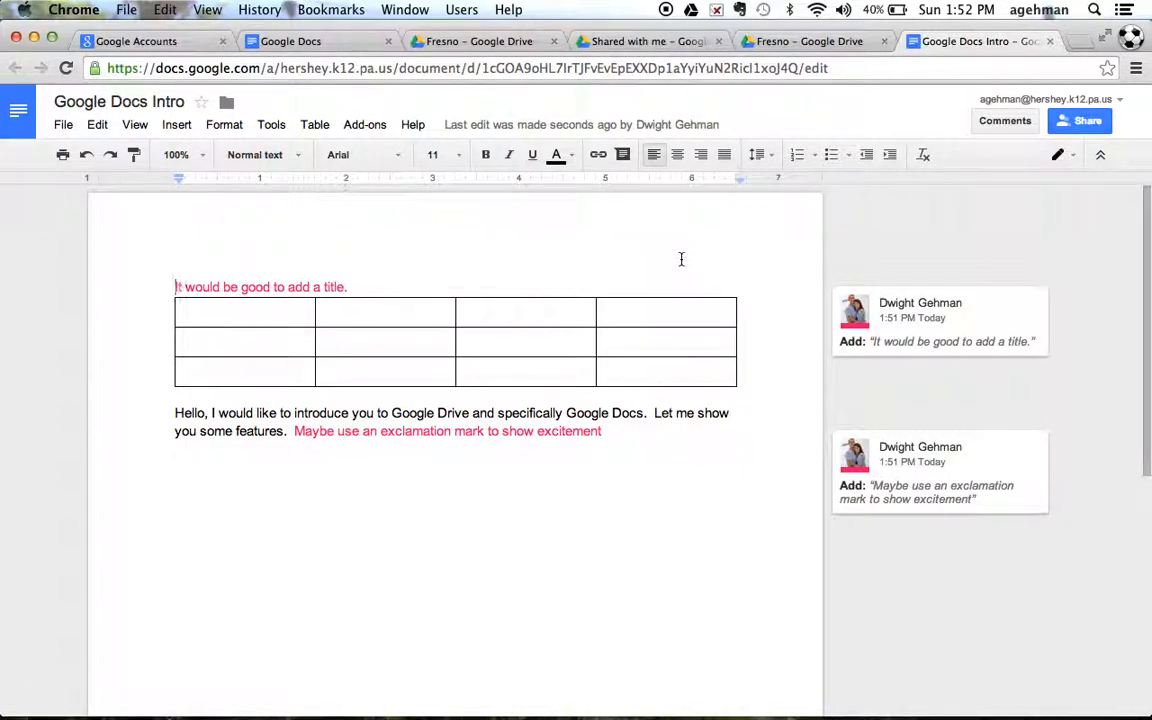
{"action": "mouse_move", "coordinate": [900, 357]}
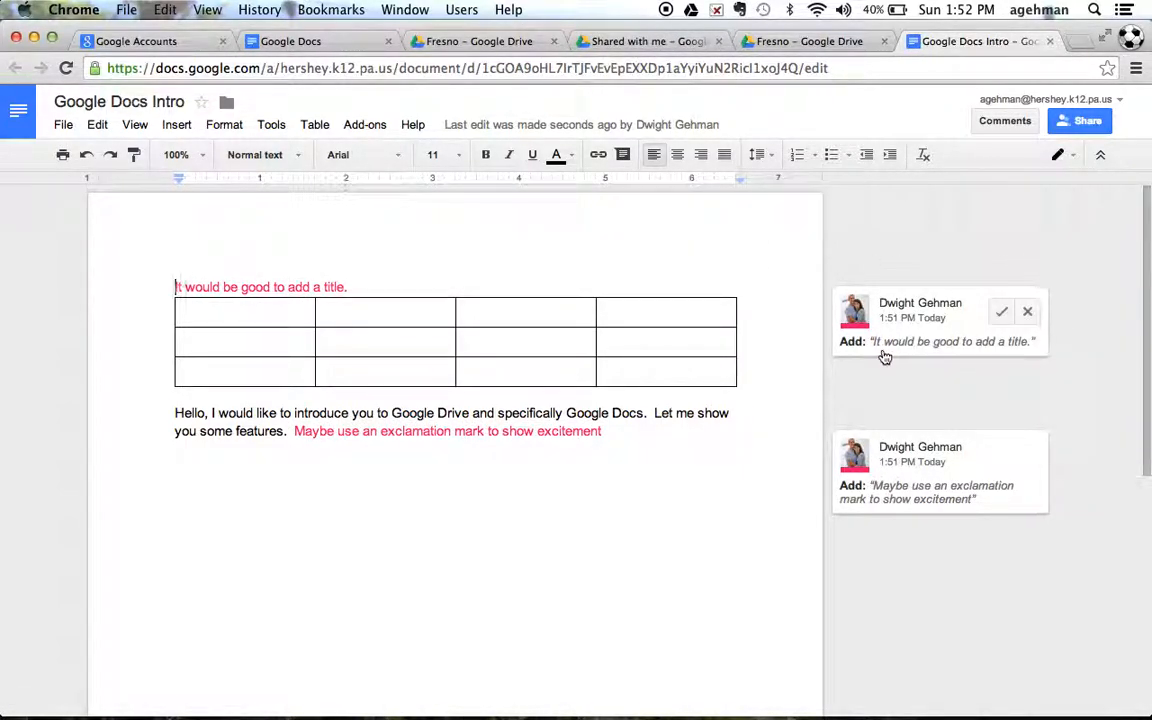
{"action": "left_click", "coordinate": [1001, 313]}
Replace the accepted text above the table with the title "Google Docs Intro Table" and reject the exclamation mark suggestion.
{"action": "left_click_drag", "start_coordinate": [380, 288], "coordinate": [166, 282]}
{"action": "type", "text": "Goog"}
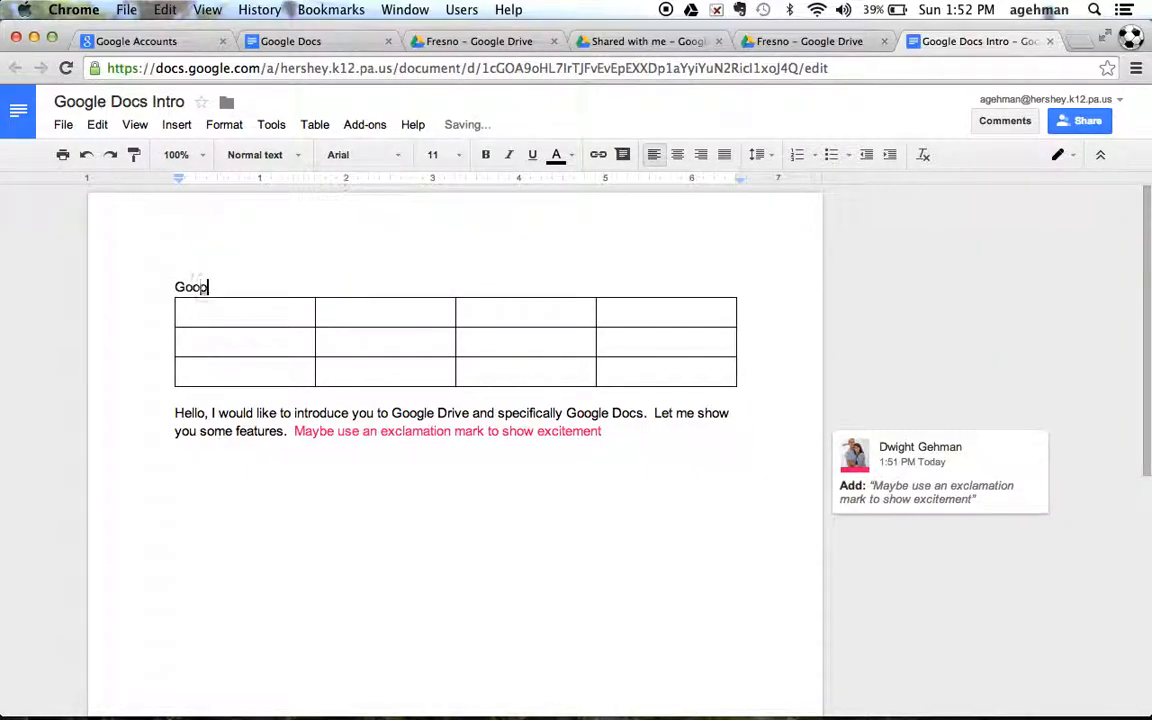
{"action": "type", "text": "le Docs In"}
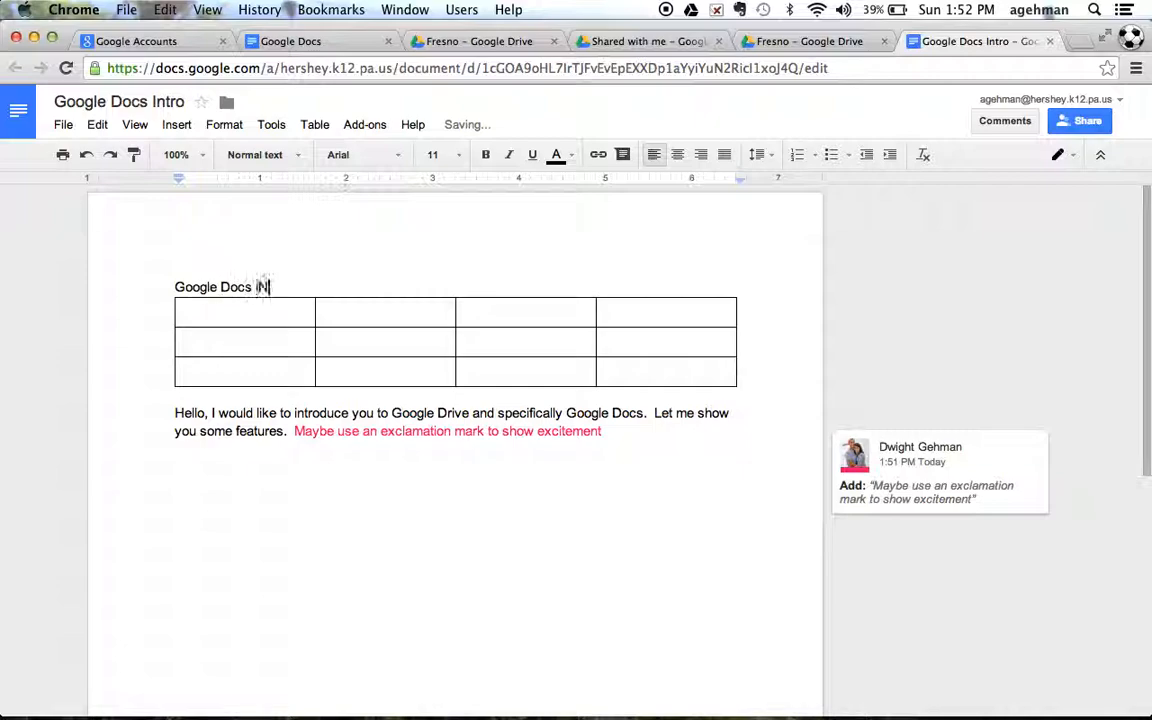
{"action": "key", "text": "BackSpace"}
{"action": "key", "text": "BackSpace"}
{"action": "type", "text": "Intro Table"}
{"action": "mouse_move", "coordinate": [967, 481]}
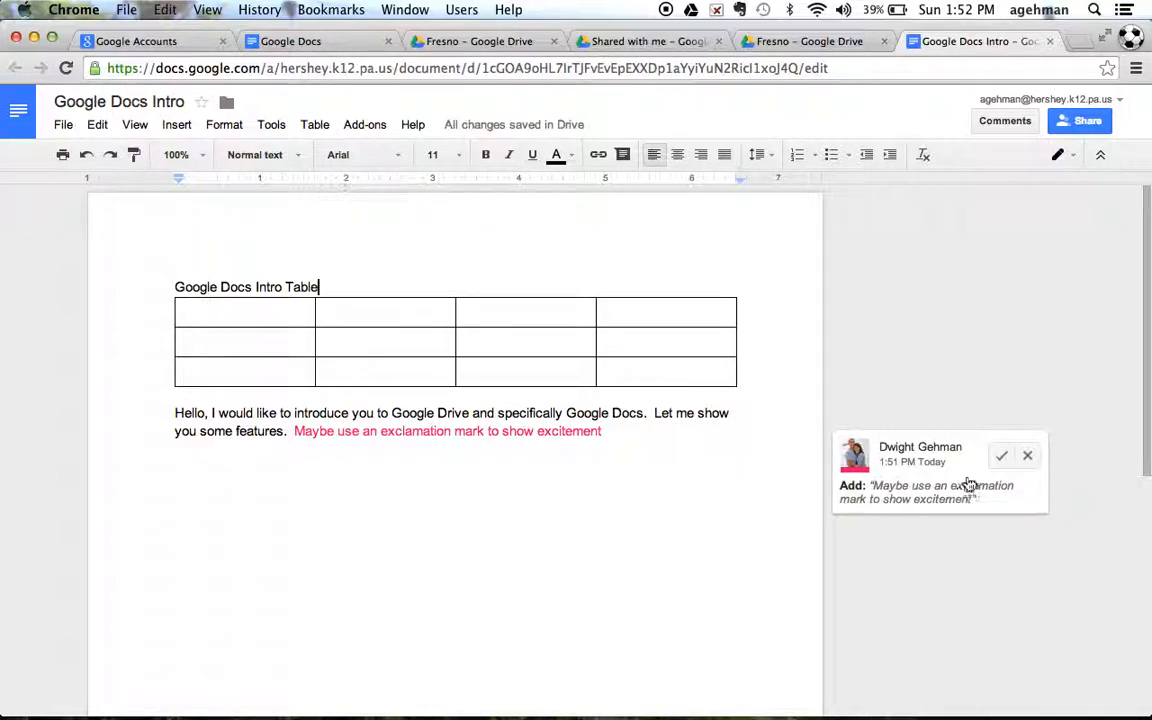
{"action": "left_click", "coordinate": [1028, 457]}
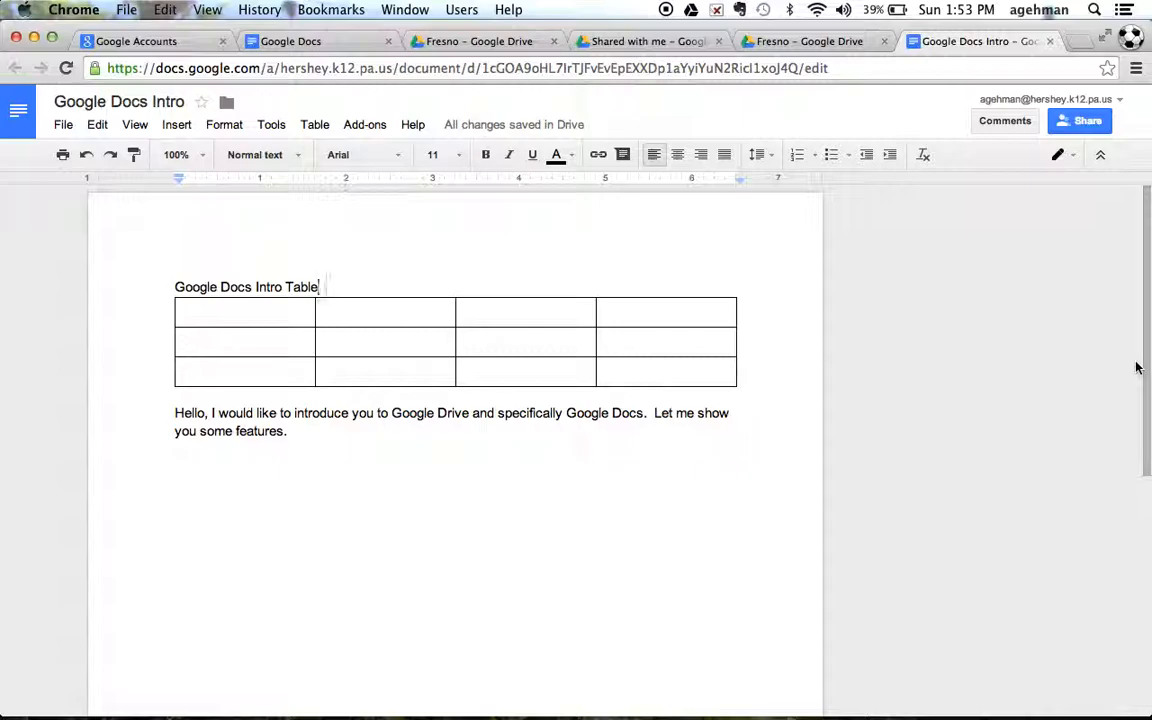
Change the school colleague's sharing permission to Can edit, save the change and close the sharing settings.
{"action": "left_click", "coordinate": [1093, 121]}
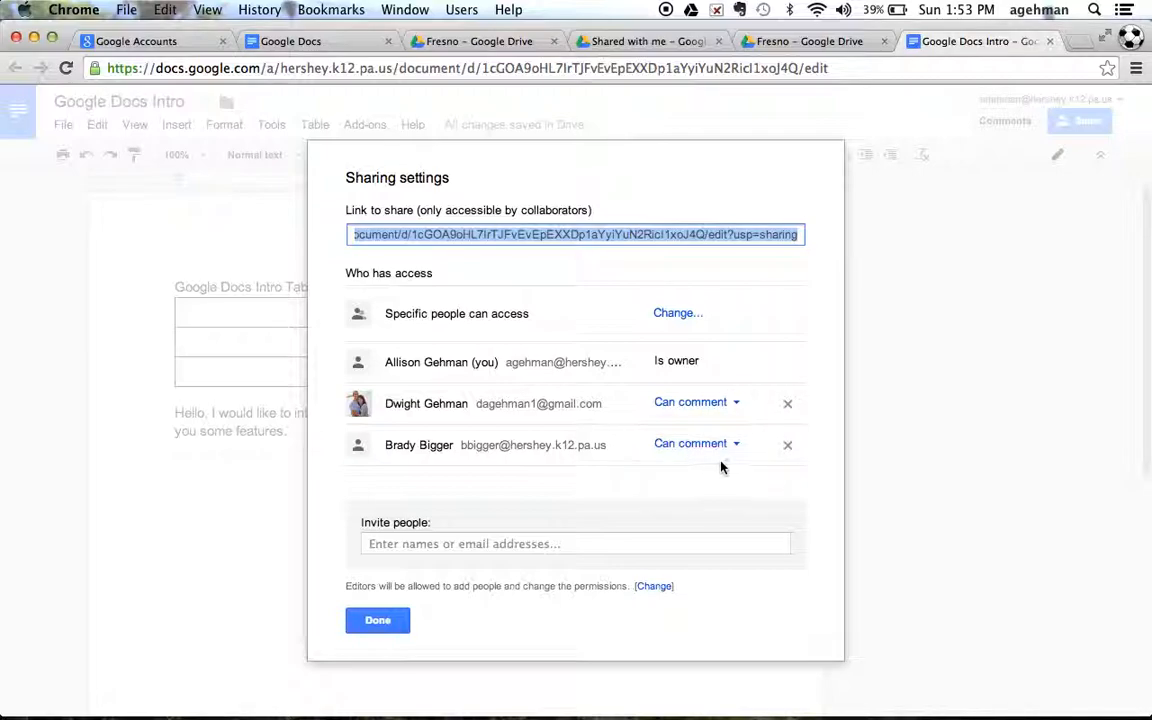
{"action": "left_click", "coordinate": [738, 445]}
{"action": "left_click", "coordinate": [727, 500]}
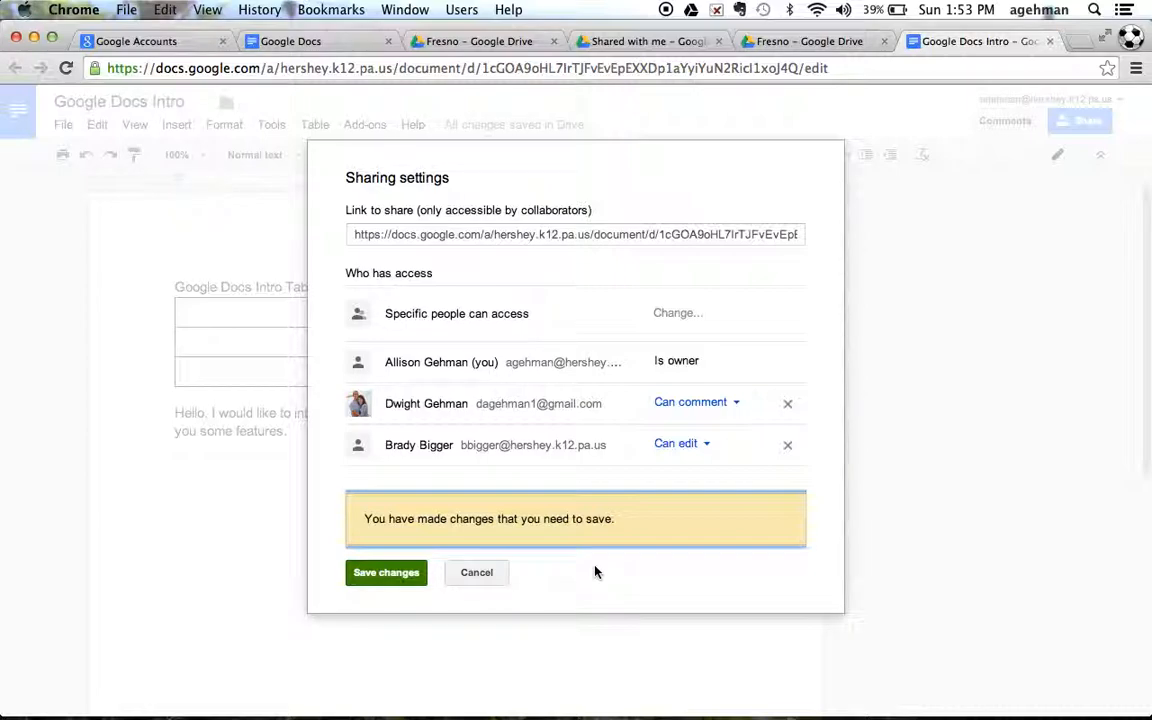
{"action": "right_click", "coordinate": [373, 585]}
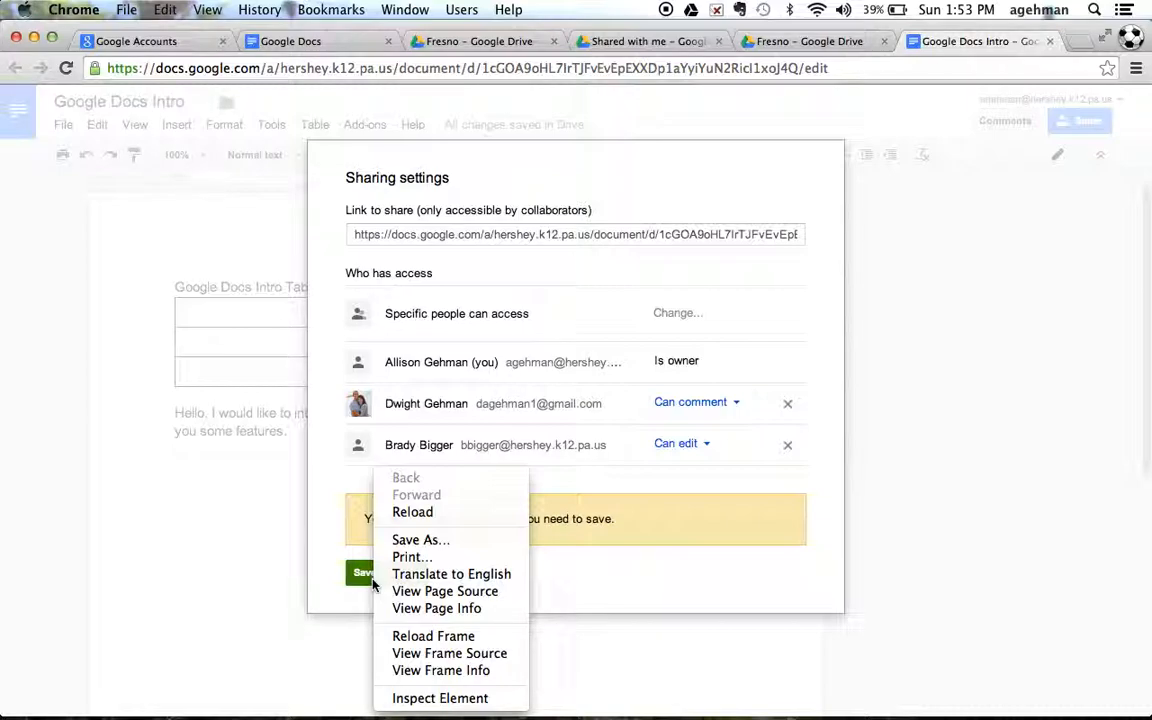
{"action": "left_click", "coordinate": [362, 575]}
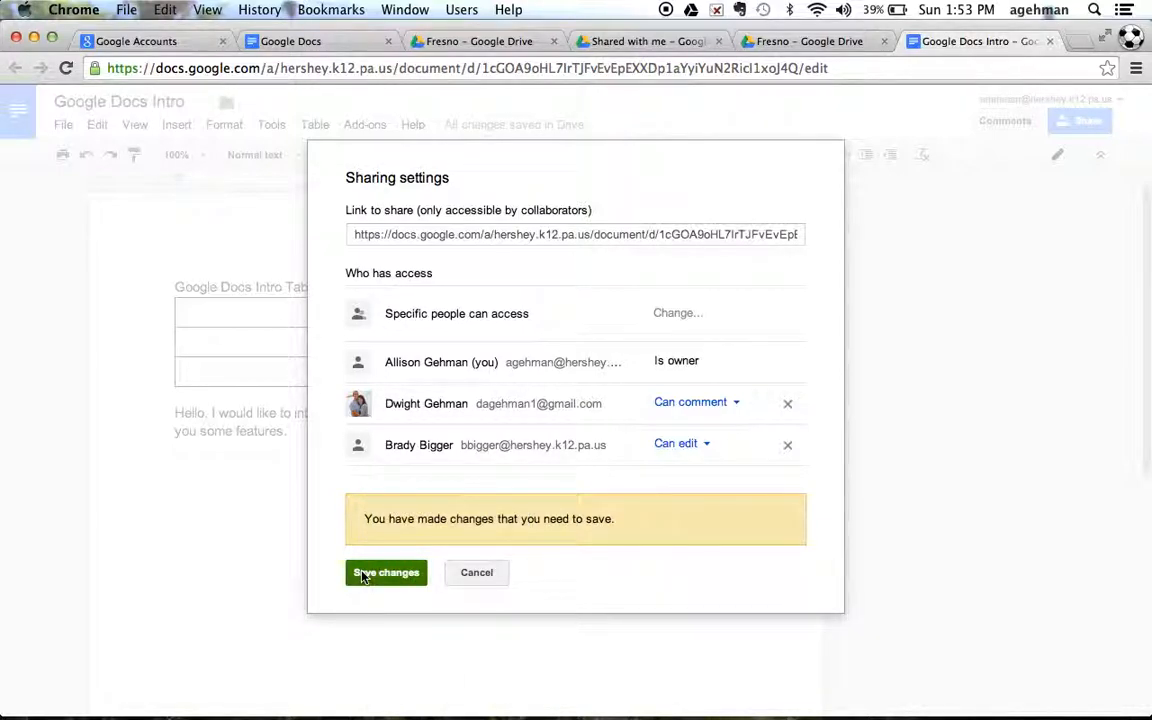
{"action": "left_click", "coordinate": [362, 575]}
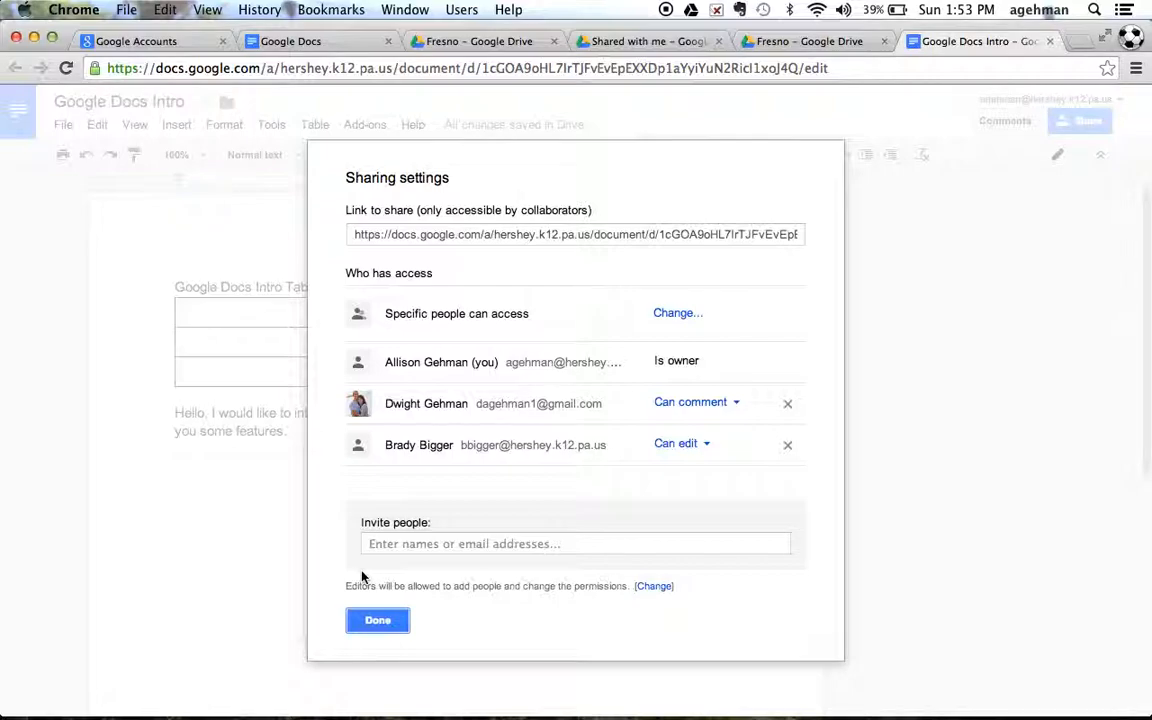
{"action": "left_click", "coordinate": [375, 621]}
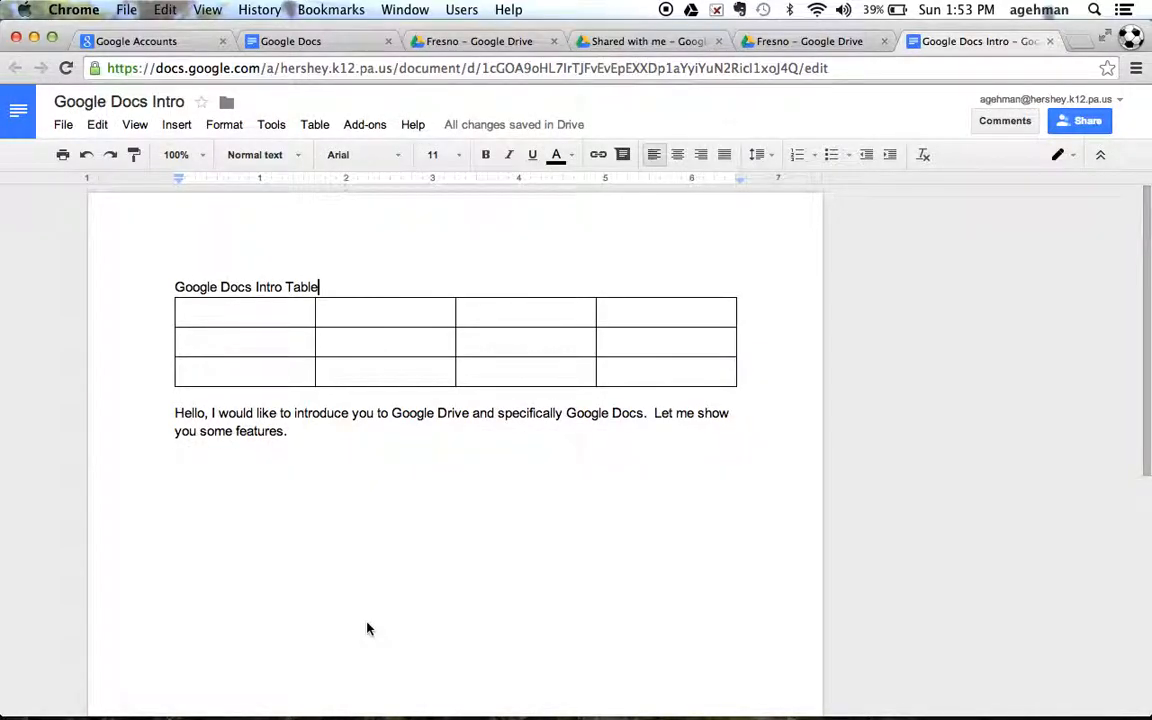